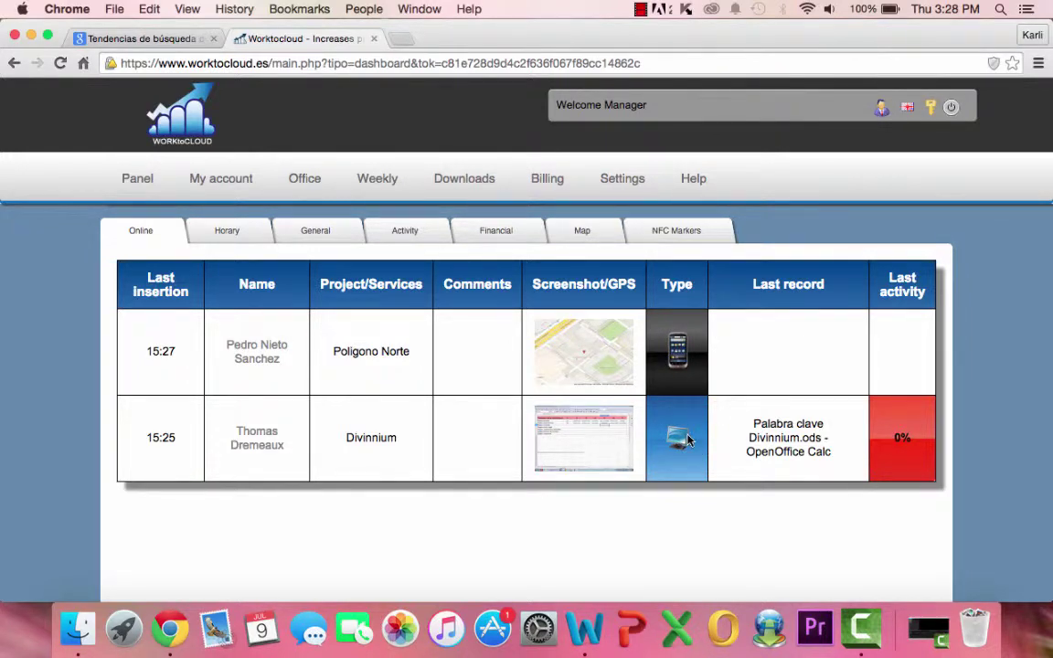
# Step: Open the Horary view and check the time details of the Divinnium entry in the workday timeline
pyautogui.moveTo(687, 440)
pyautogui.click(240, 236)
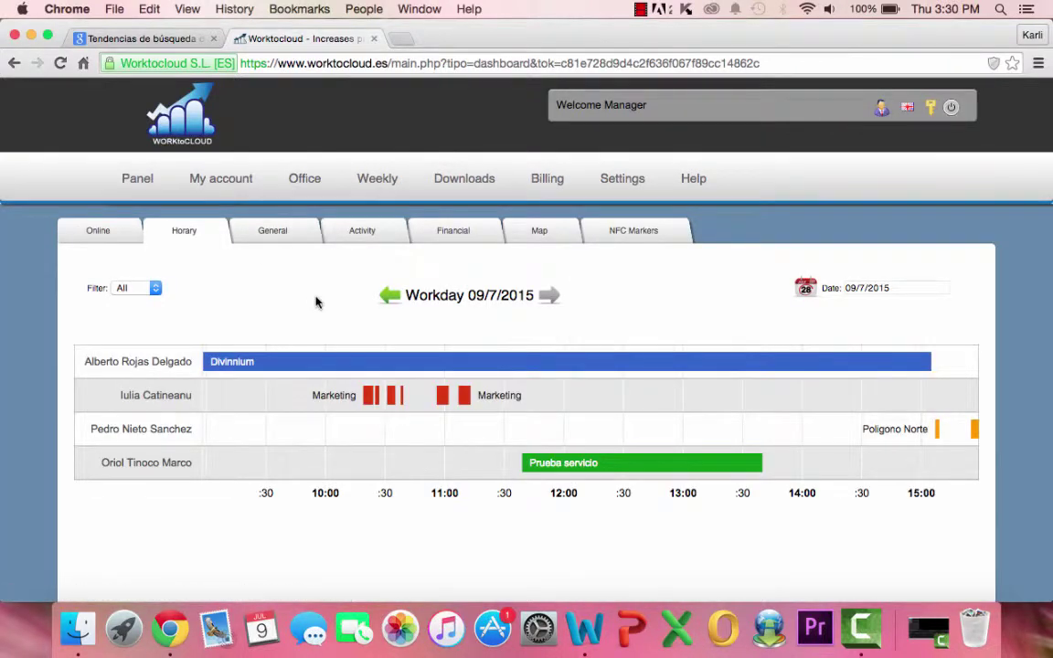
pyautogui.scroll(-2, 317, 301)
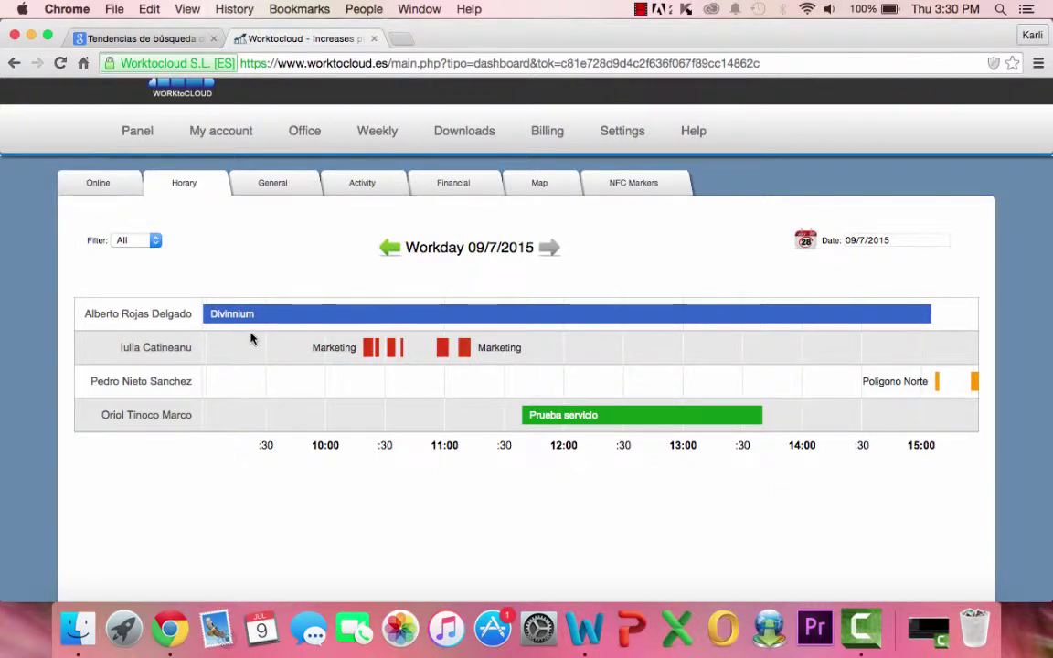
pyautogui.moveTo(263, 322)
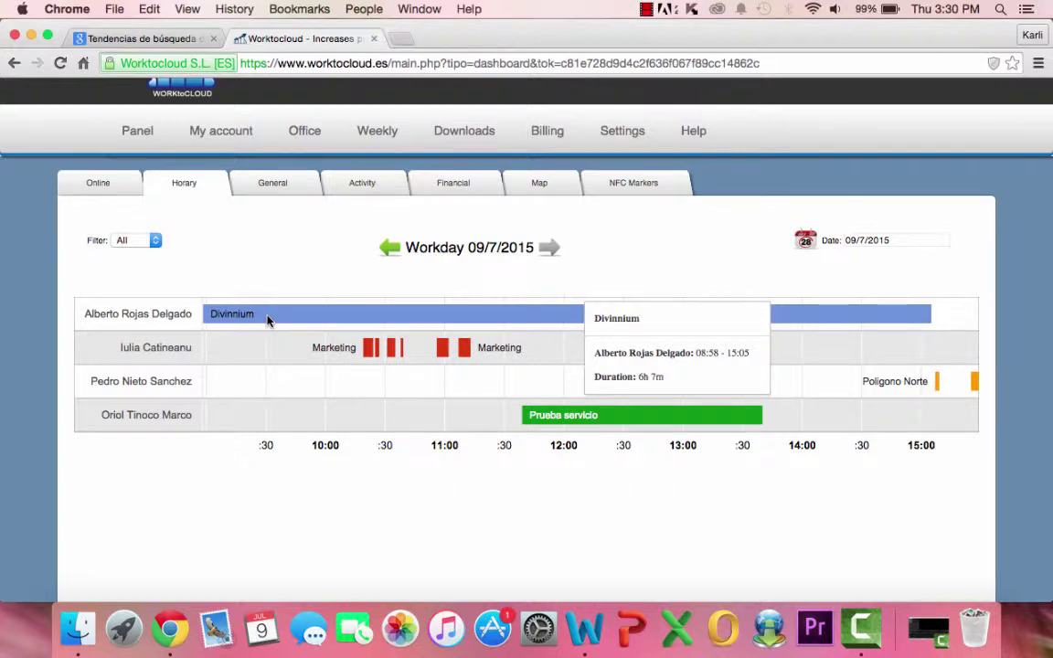
# Step: Open the General statistics and set the working hours period to the last 30 days
pyautogui.click(280, 186)
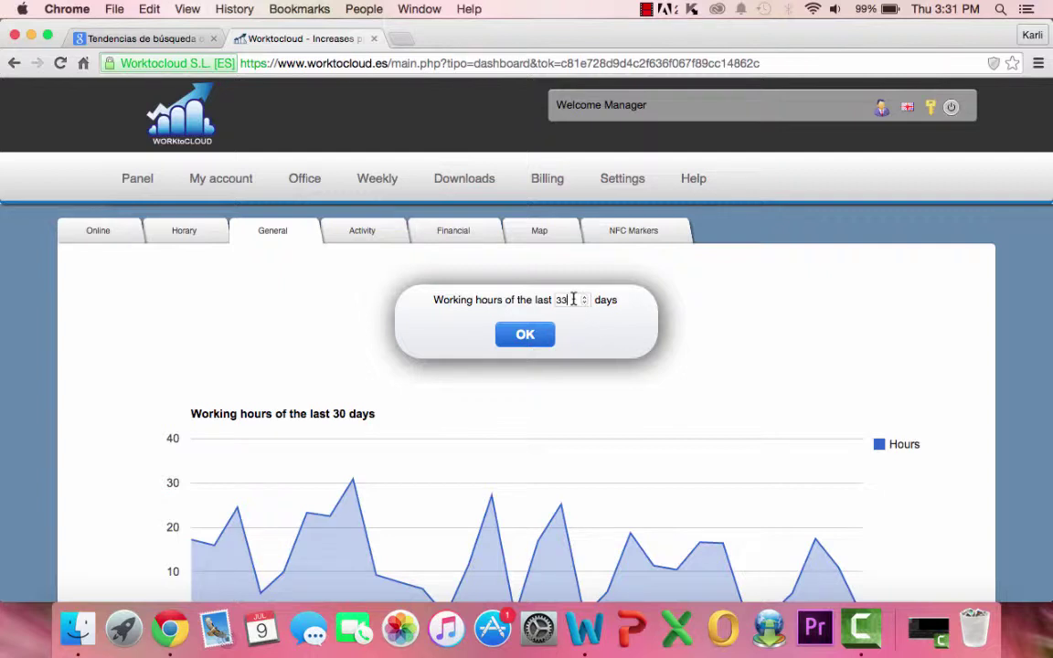
pyautogui.moveTo(573, 299); pyautogui.dragTo(466, 297)
pyautogui.write('90')
pyautogui.moveTo(577, 300); pyautogui.dragTo(531, 304)
pyautogui.write('30')
pyautogui.click(536, 344)
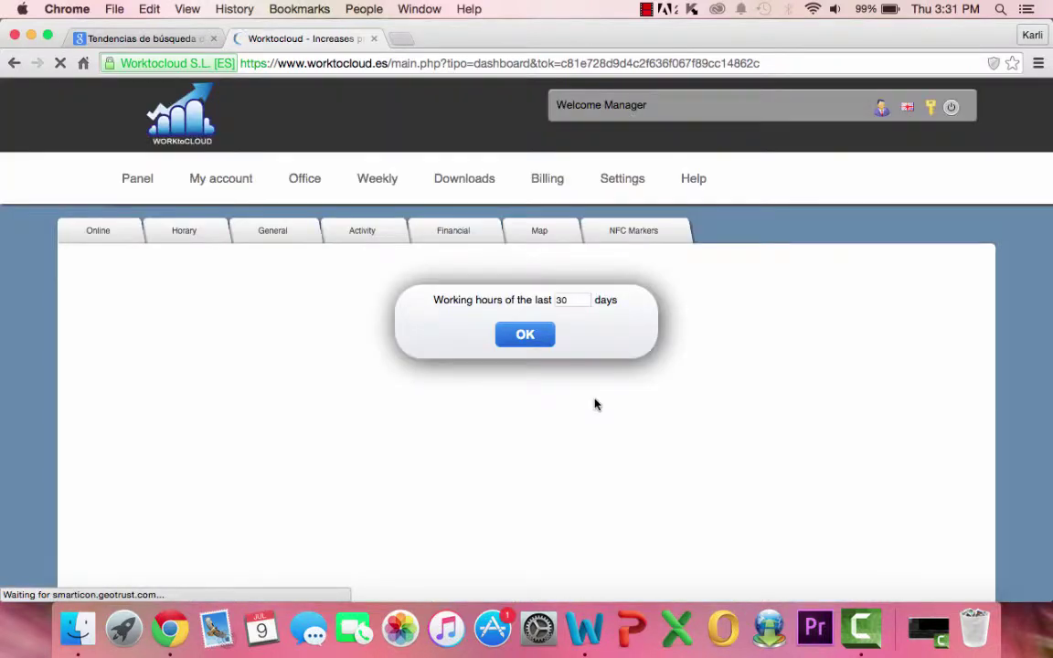
# Step: Check the working hours for 17/06/2015 and the productivity for 23/06/2015 in the General charts
pyautogui.scroll(-2, 594, 405)
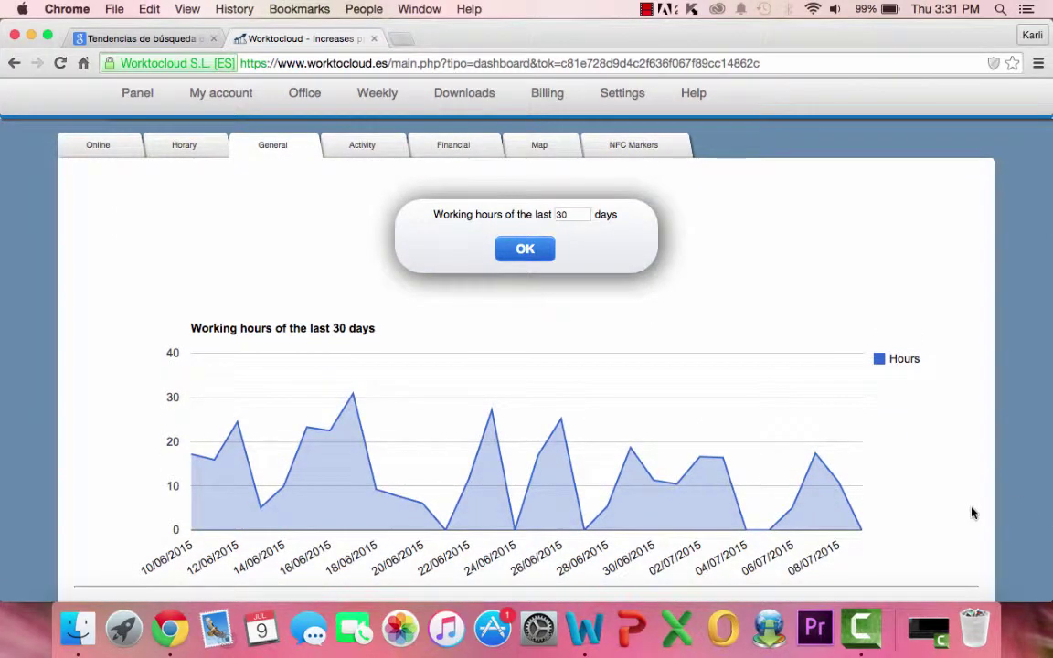
pyautogui.scroll(-2, 972, 514)
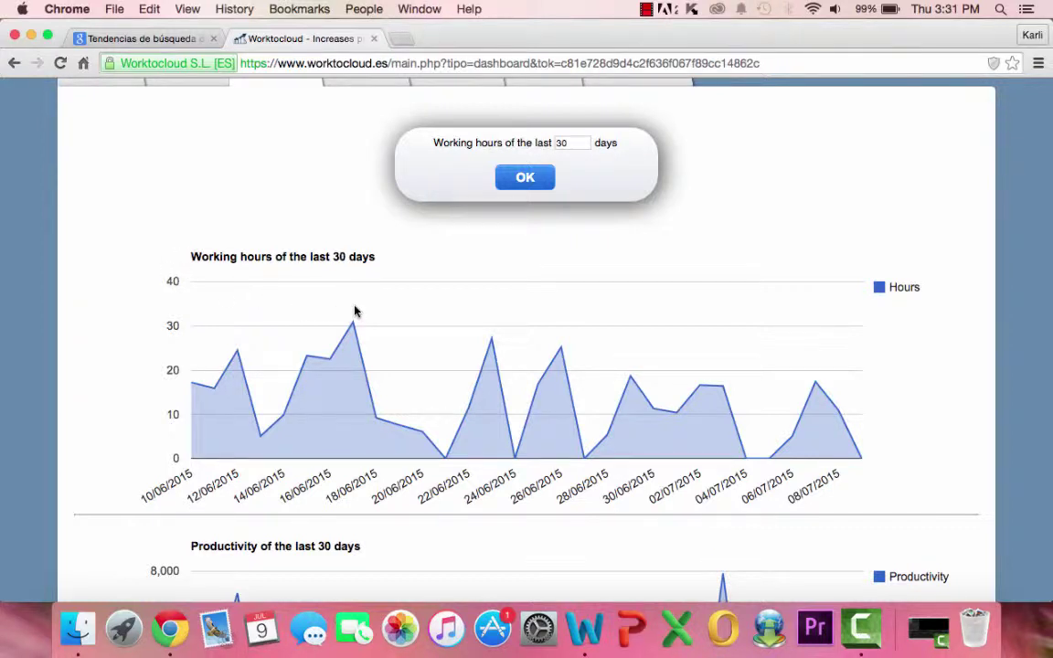
pyautogui.moveTo(354, 326)
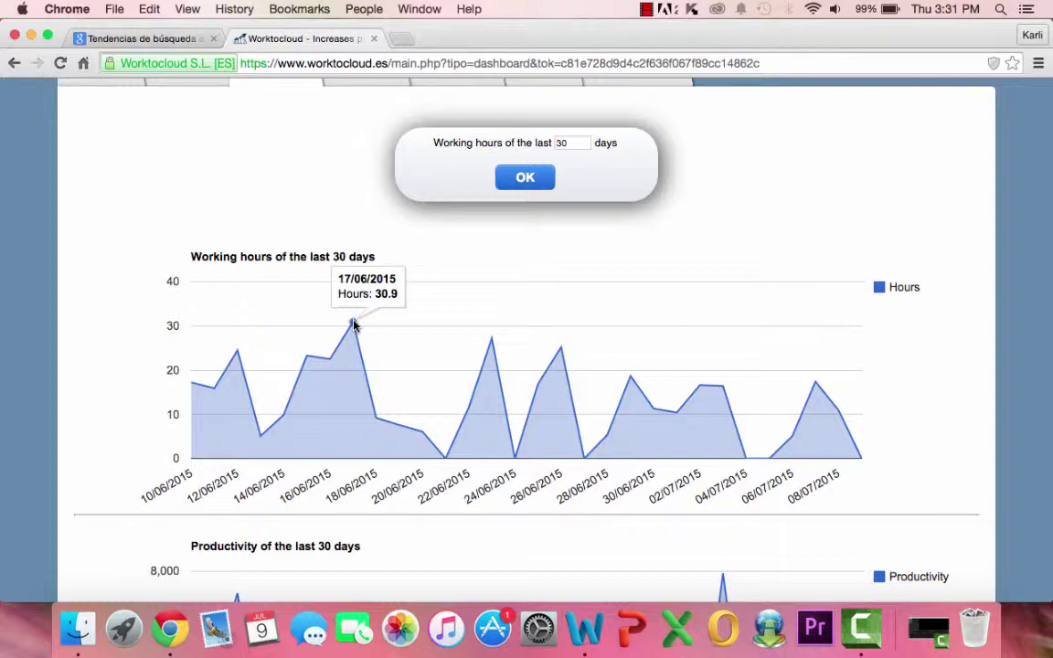
pyautogui.scroll(-5, 96, 461)
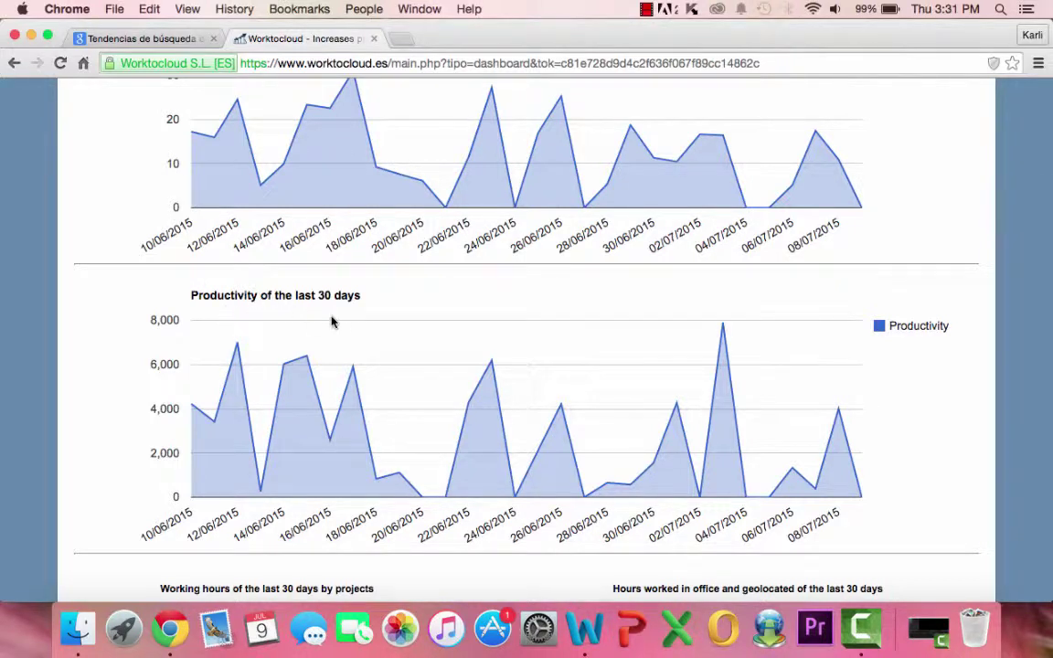
pyautogui.moveTo(494, 363)
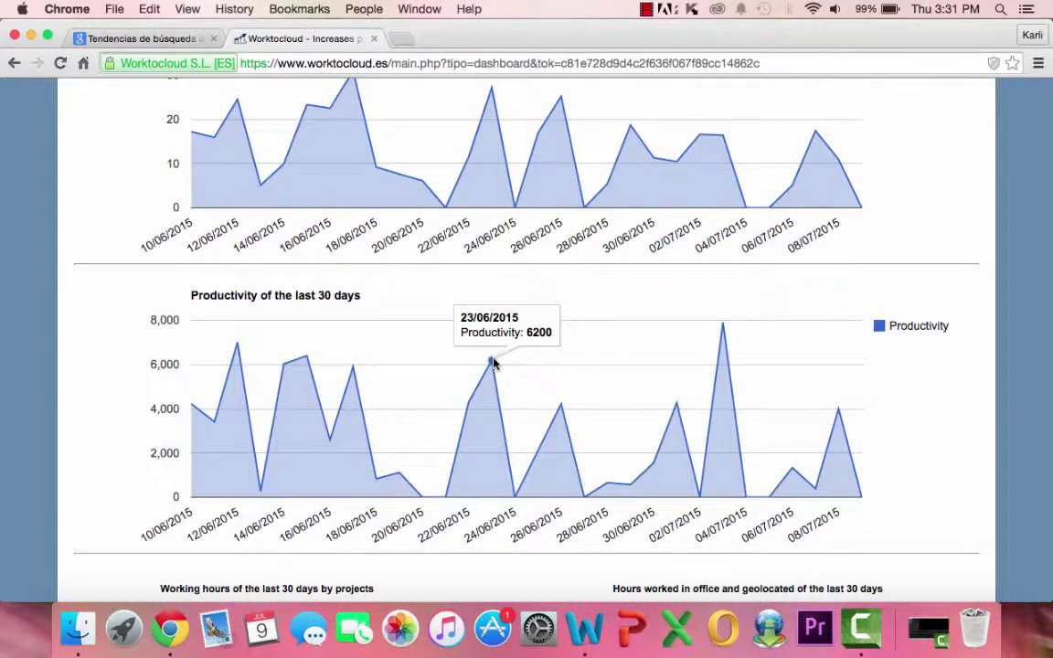
# Step: Review both legend pages of the working hours by projects chart and check the geolocated share of hours worked
pyautogui.scroll(-5, 494, 363)
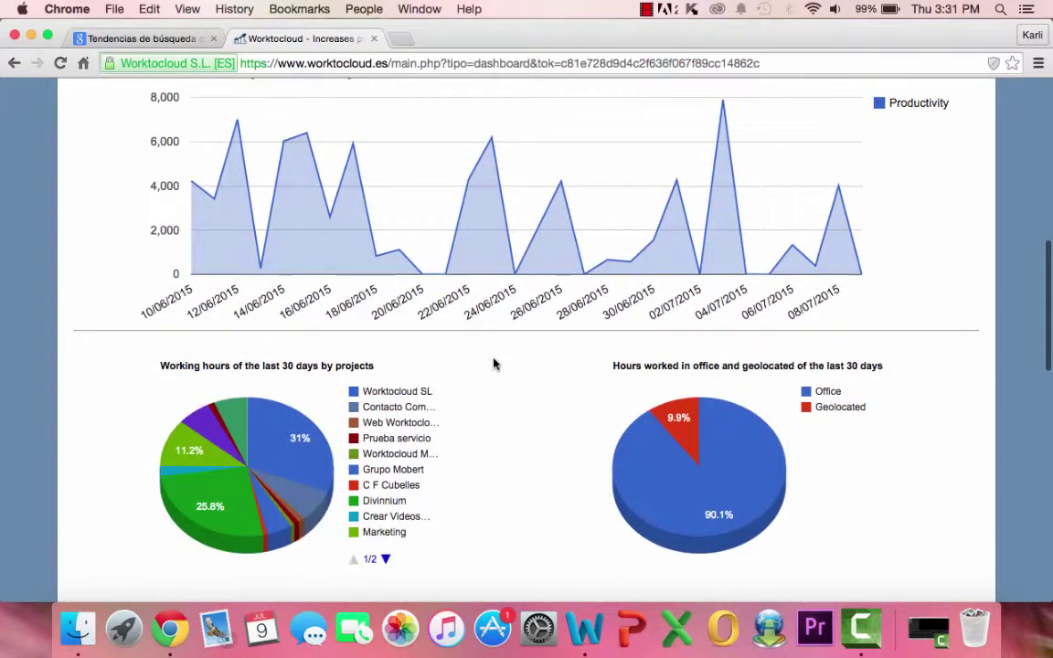
pyautogui.scroll(-1, 493, 364)
pyautogui.scroll(-1, 493, 364)
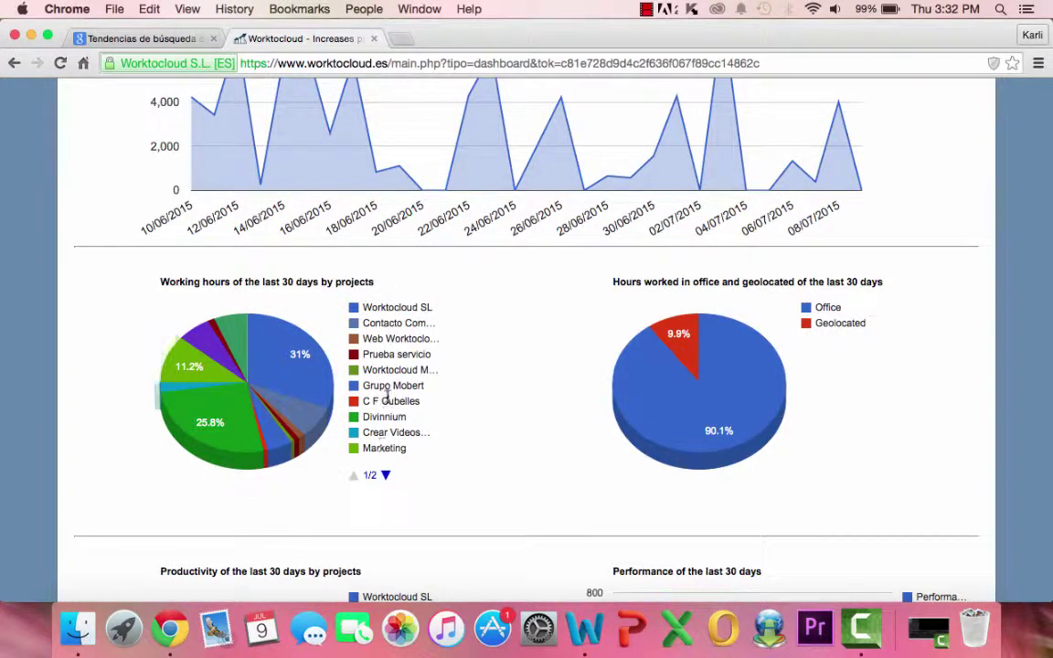
pyautogui.click(386, 476)
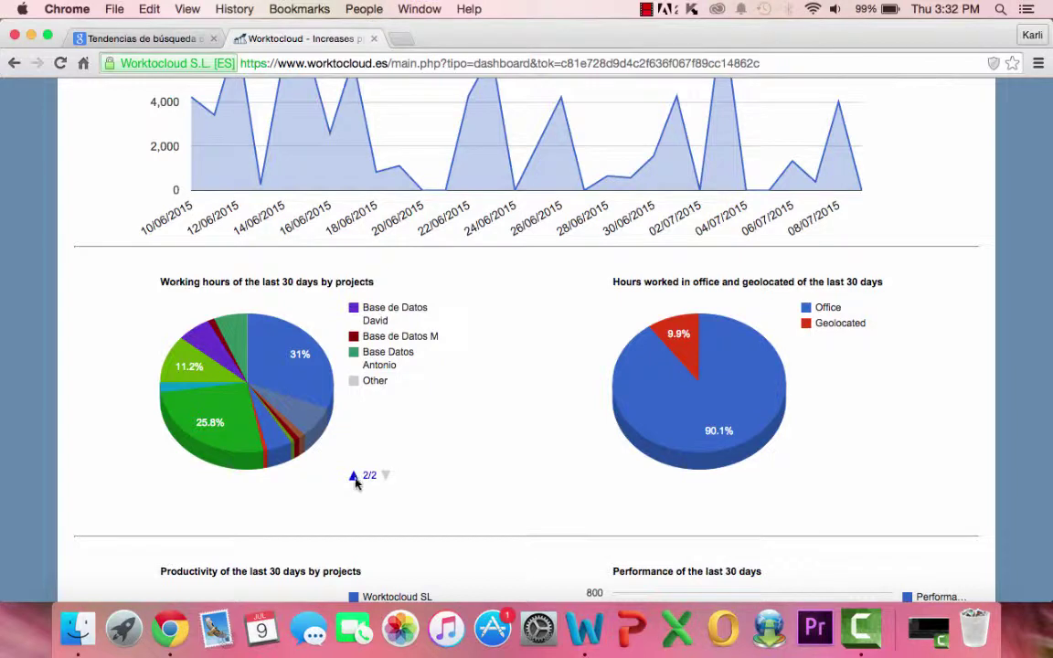
pyautogui.click(355, 476)
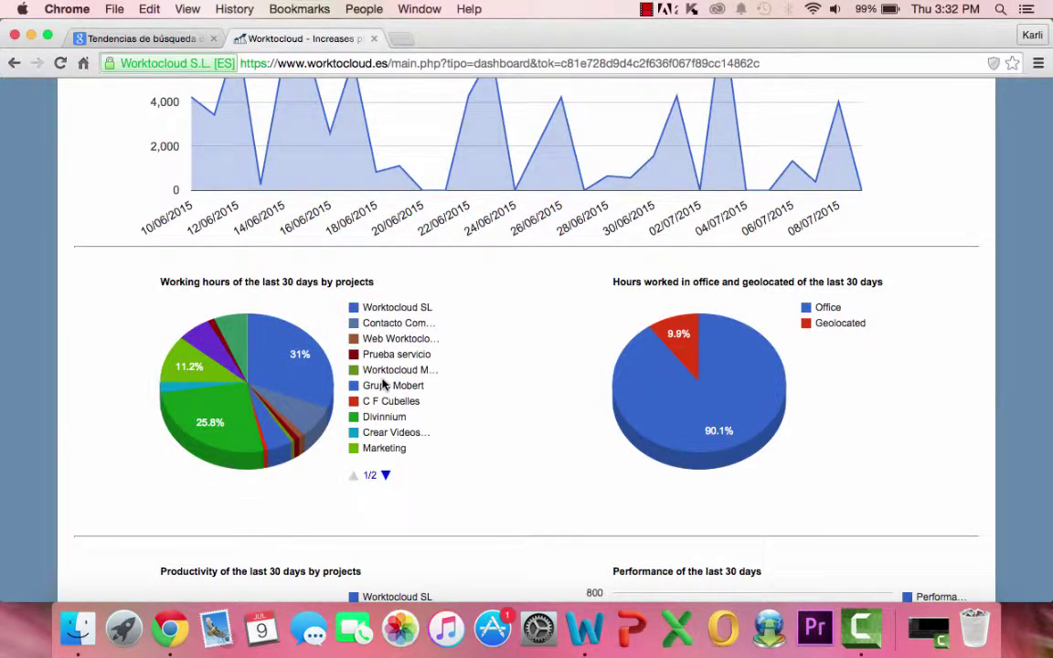
pyautogui.moveTo(280, 325)
pyautogui.moveTo(680, 340)
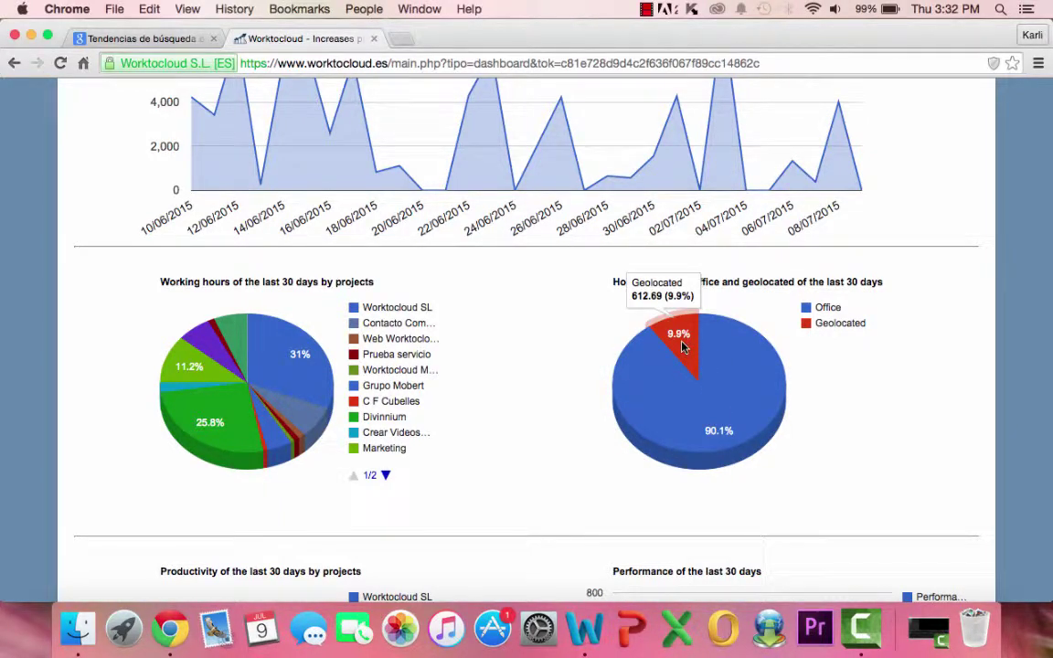
# Step: Compare the productivity by projects chart with working hours by projects, checking the individual project slices
pyautogui.scroll(-3, 522, 469)
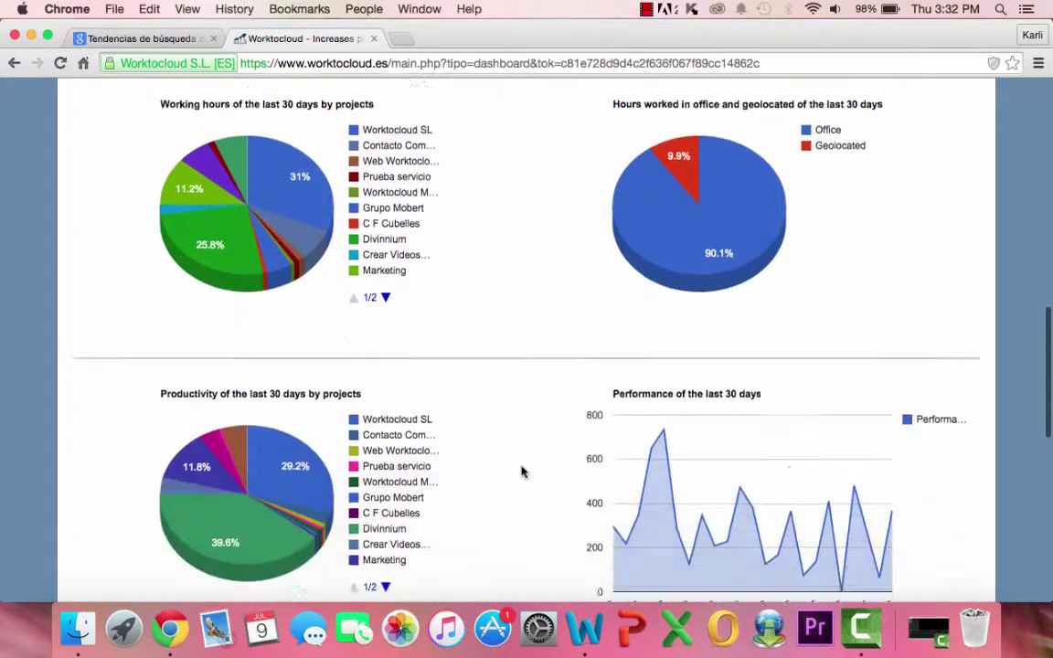
pyautogui.scroll(-2, 522, 469)
pyautogui.moveTo(144, 325)
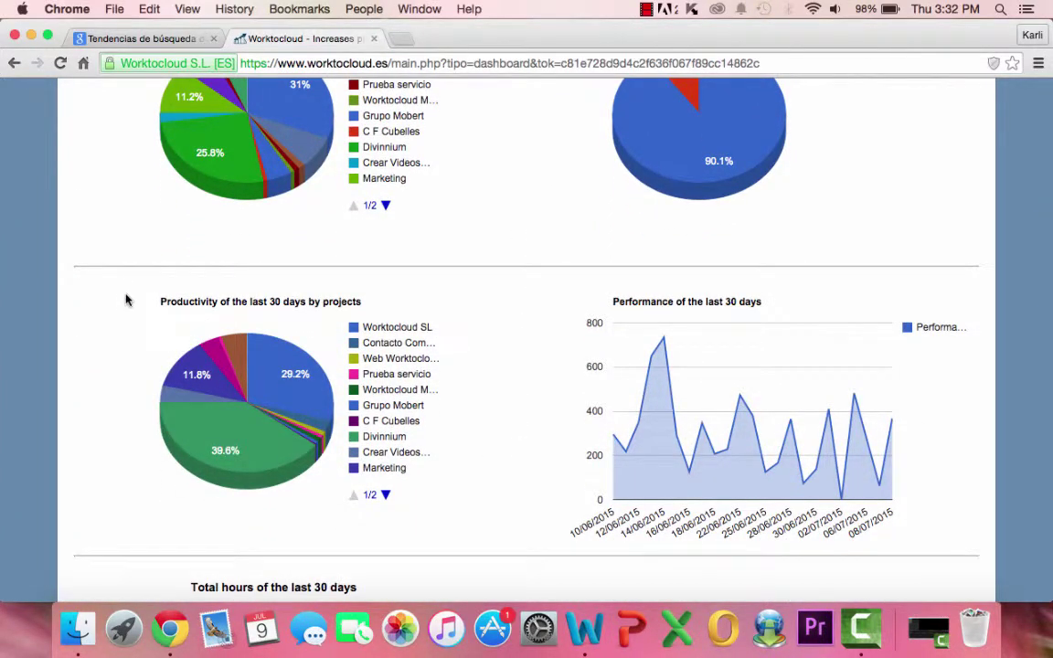
pyautogui.scroll(2, 127, 300)
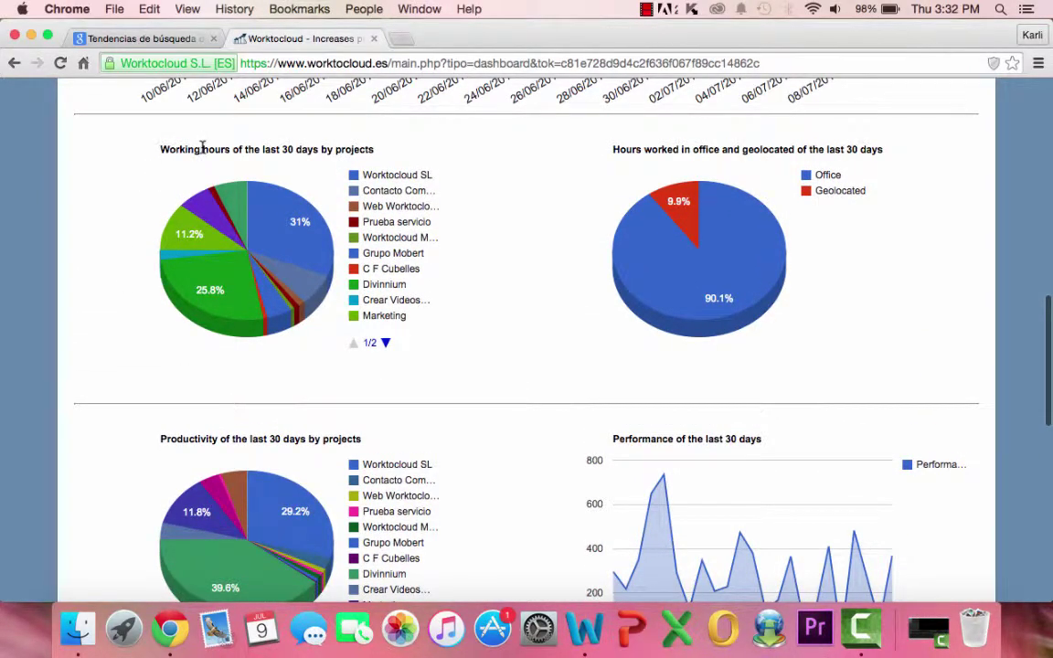
pyautogui.scroll(-1, 139, 447)
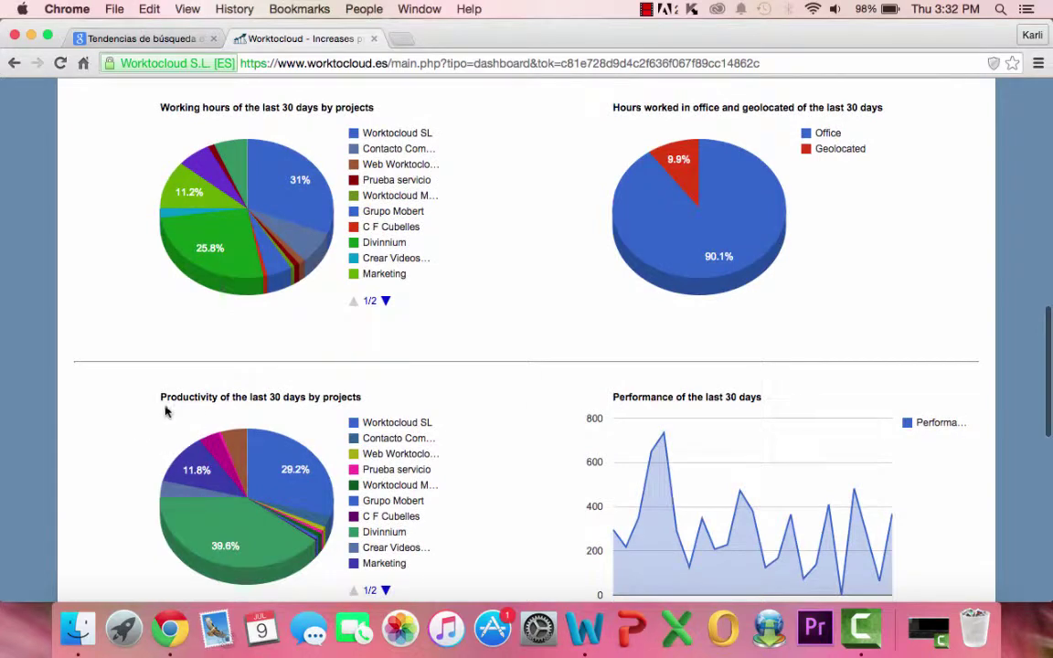
pyautogui.scroll(-1, 193, 405)
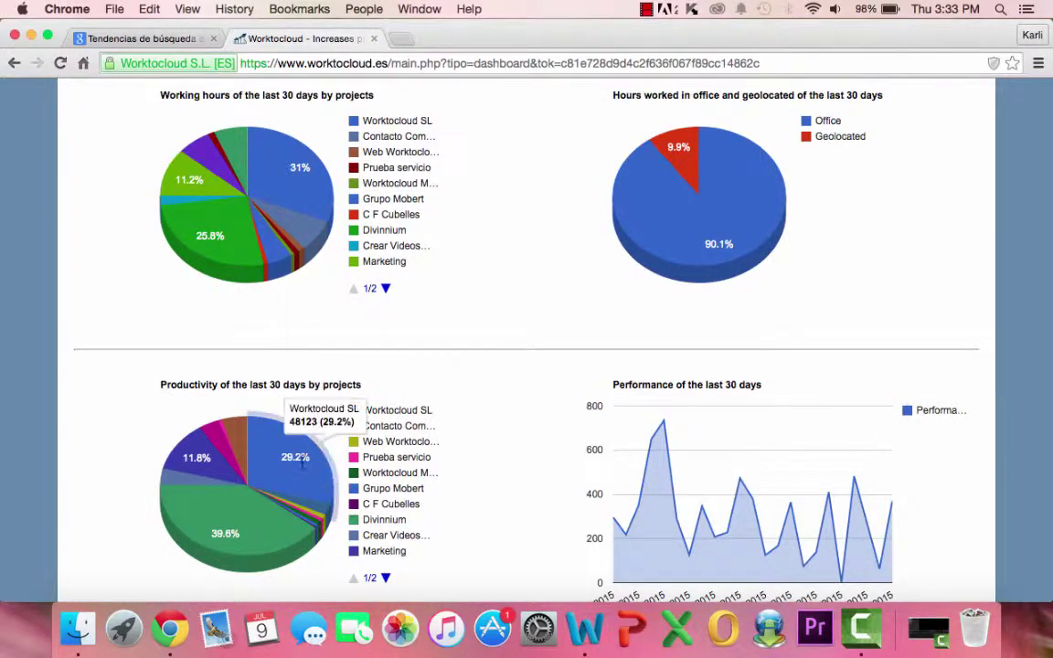
pyautogui.moveTo(312, 514)
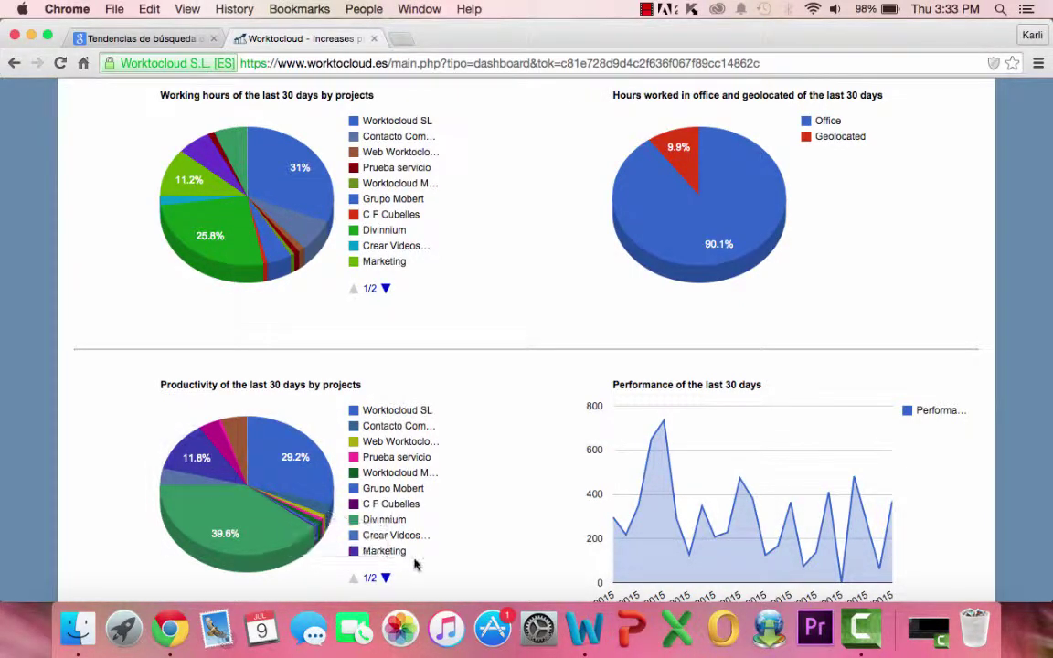
# Step: Examine the peak in the 30-day performance chart and the office and geolocated bars in the total hours chart
pyautogui.scroll(-3, 413, 574)
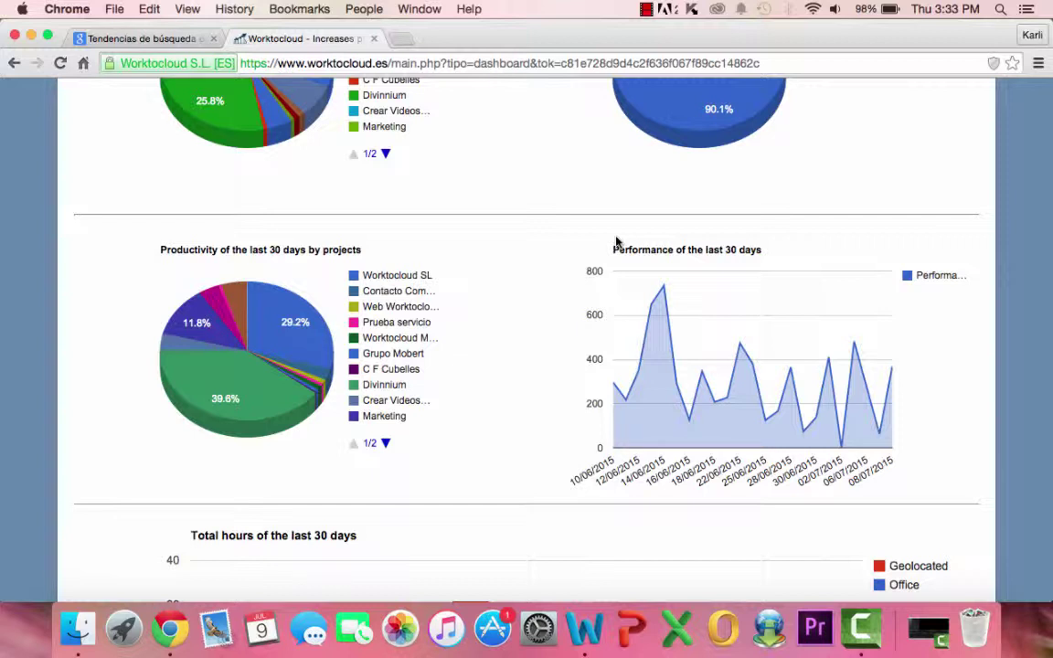
pyautogui.moveTo(665, 285)
pyautogui.scroll(-4, 475, 446)
pyautogui.scroll(-2, 474, 447)
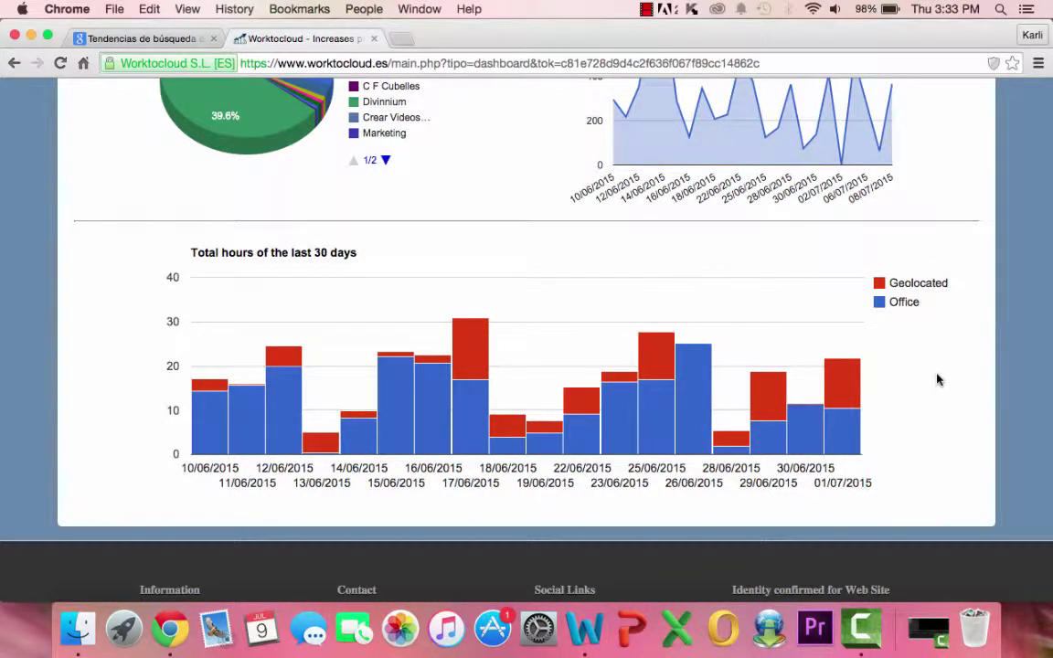
pyautogui.scroll(-1, 937, 379)
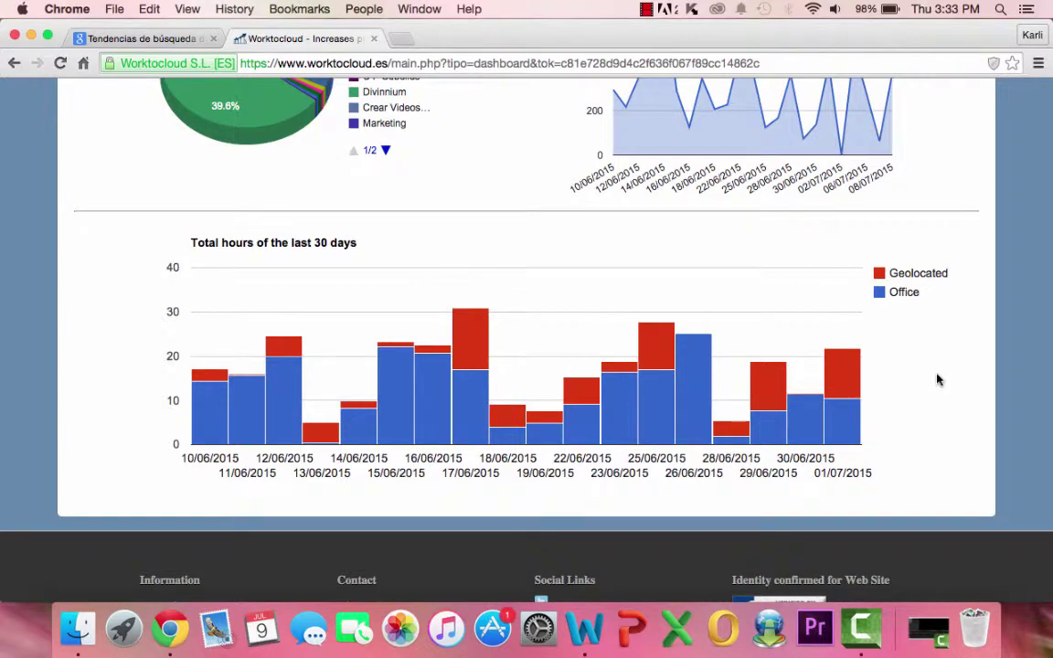
pyautogui.moveTo(847, 419)
# Step: Open the Activity statistics and examine the daily total activity of the last 30 days against the average line
pyautogui.scroll(15, 947, 433)
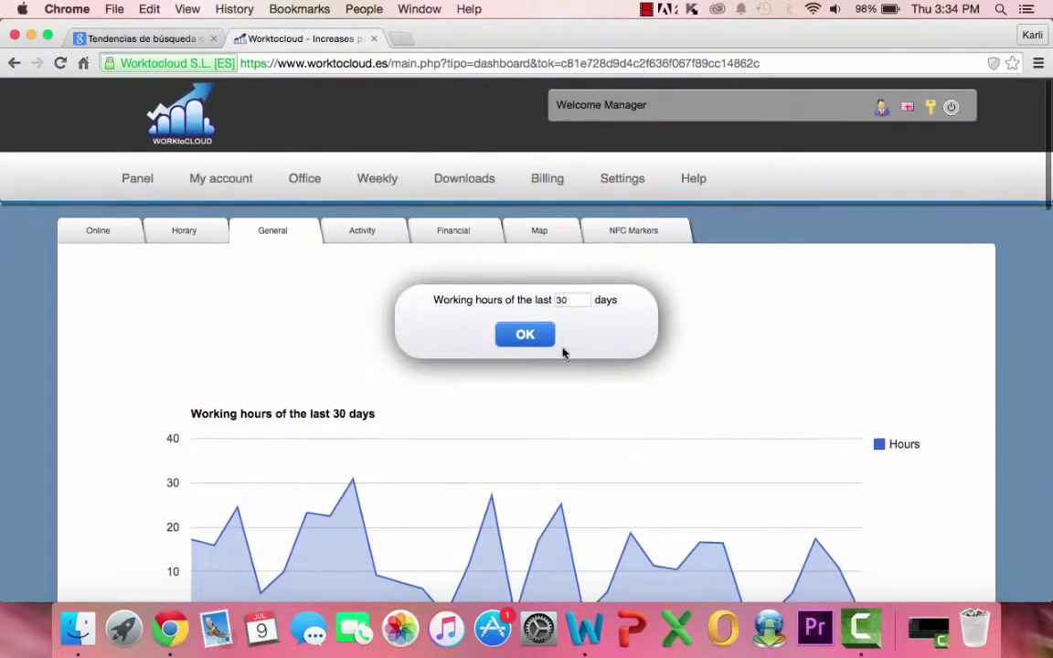
pyautogui.click(355, 234)
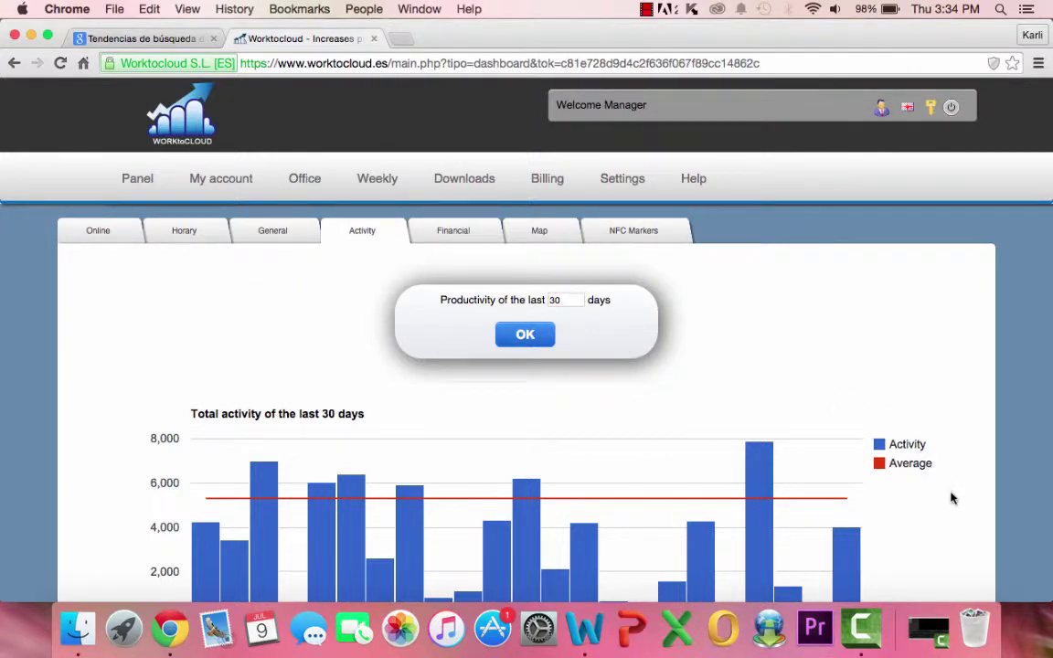
pyautogui.scroll(-3, 951, 499)
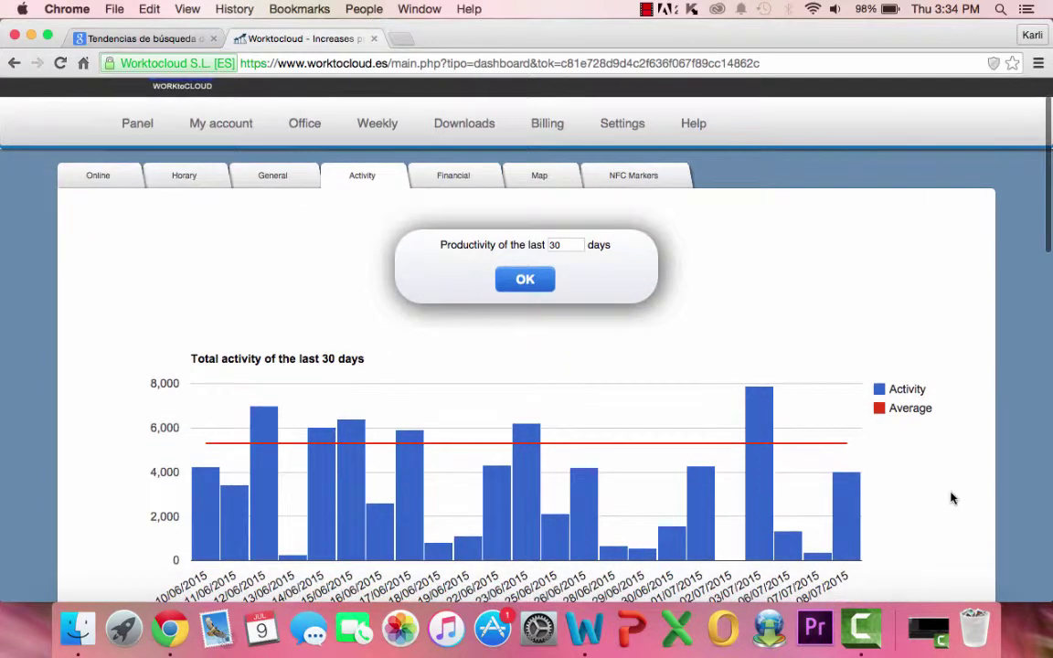
pyautogui.scroll(-3, 950, 498)
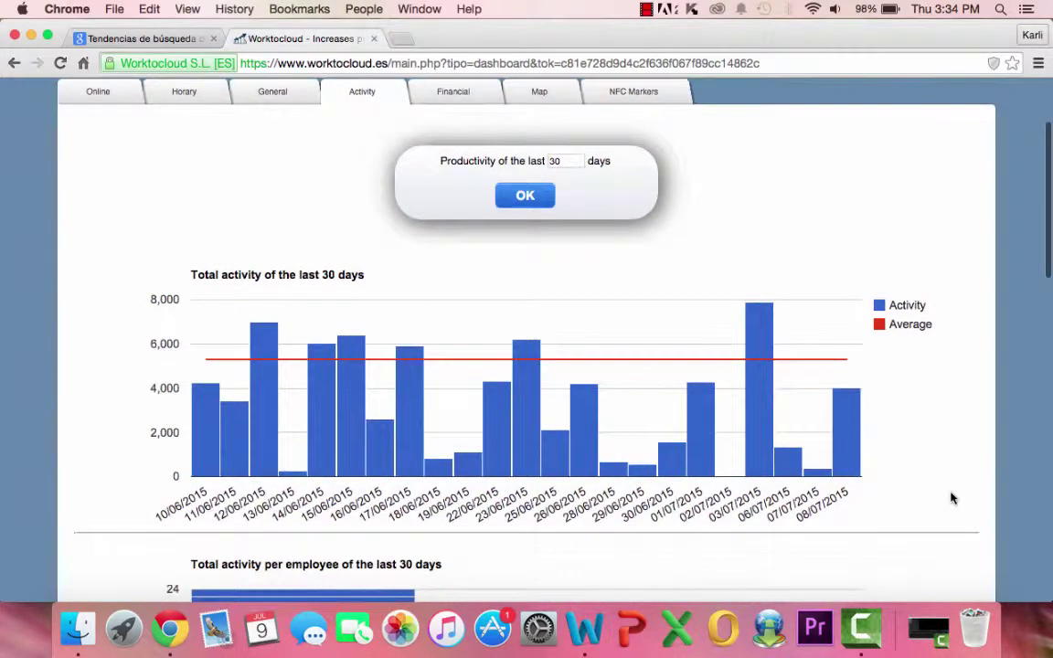
pyautogui.scroll(-3, 951, 498)
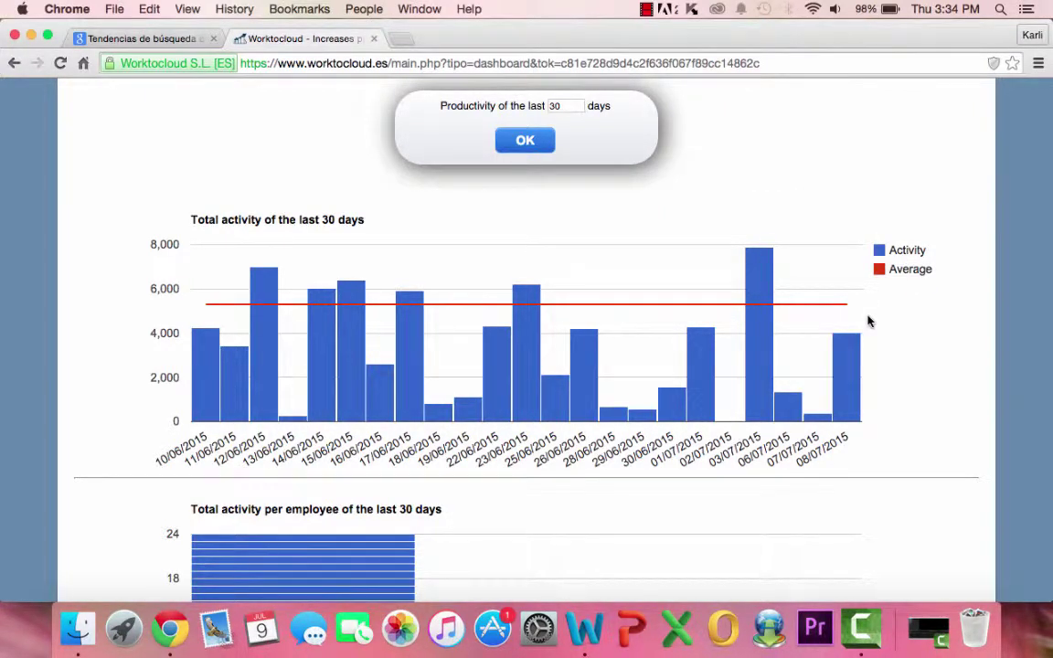
pyautogui.moveTo(857, 370)
pyautogui.scroll(-1, 875, 321)
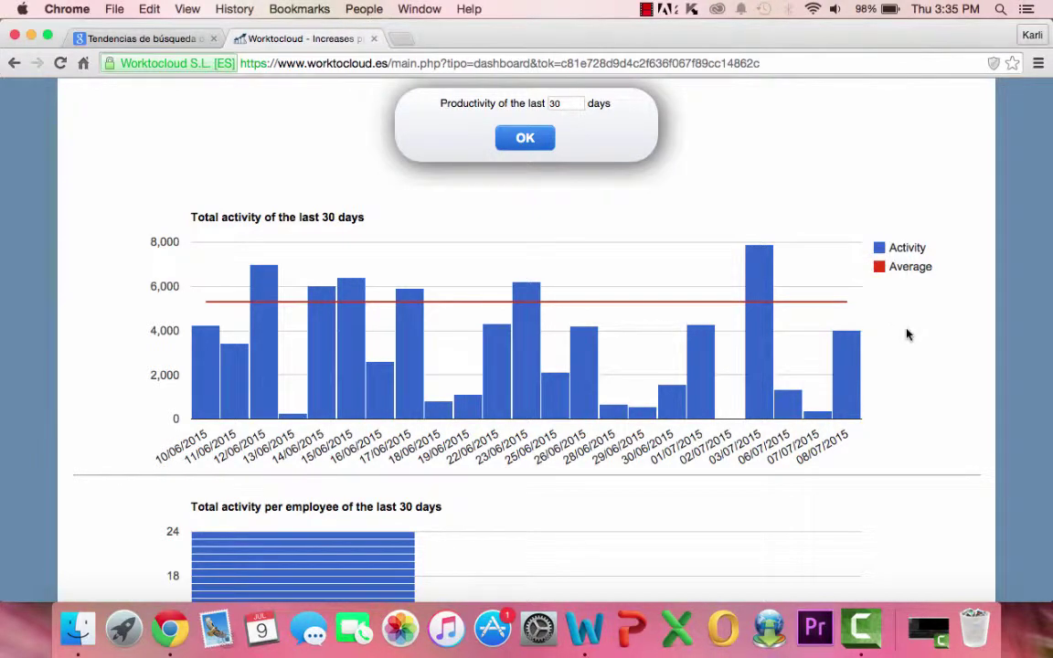
# Step: Examine the total activity per employee of the last 30 days in both the histogram and the bar chart
pyautogui.scroll(-5, 907, 335)
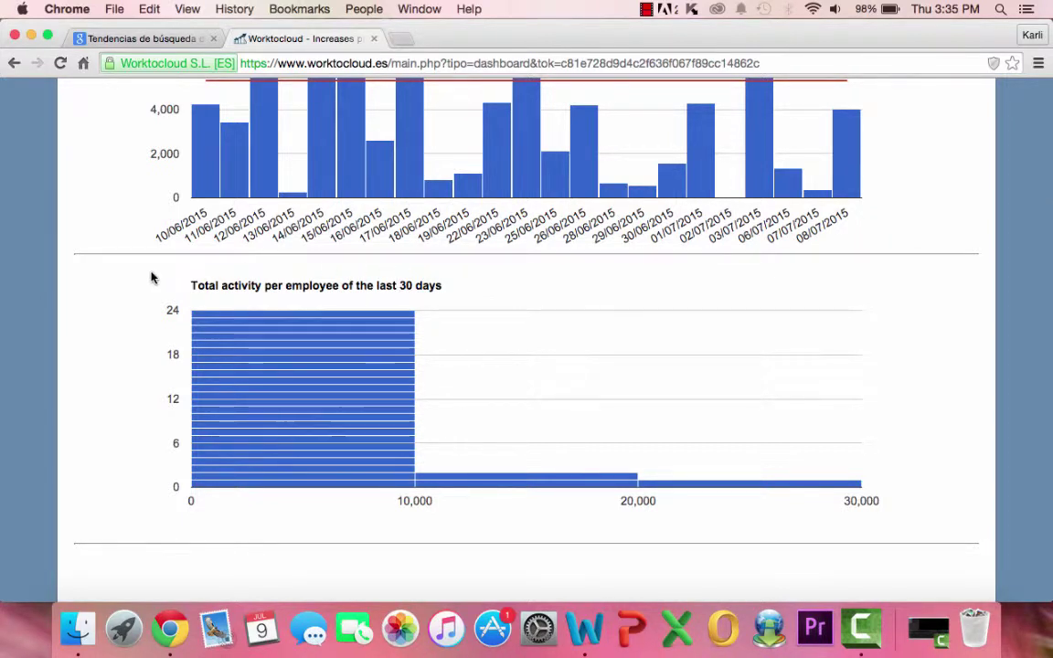
pyautogui.moveTo(259, 313)
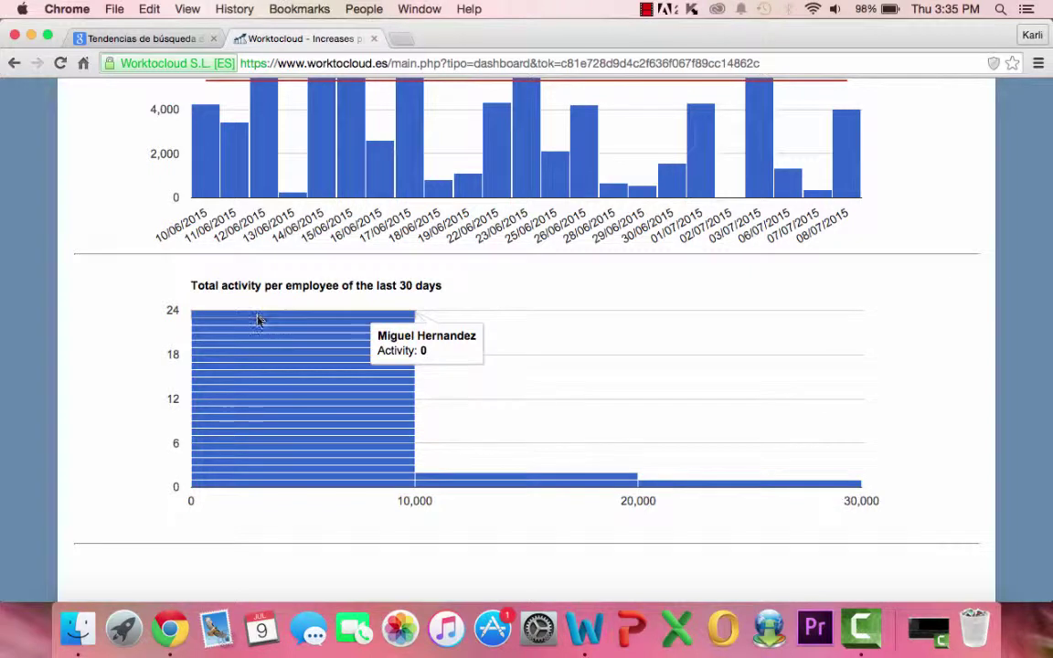
pyautogui.moveTo(259, 347)
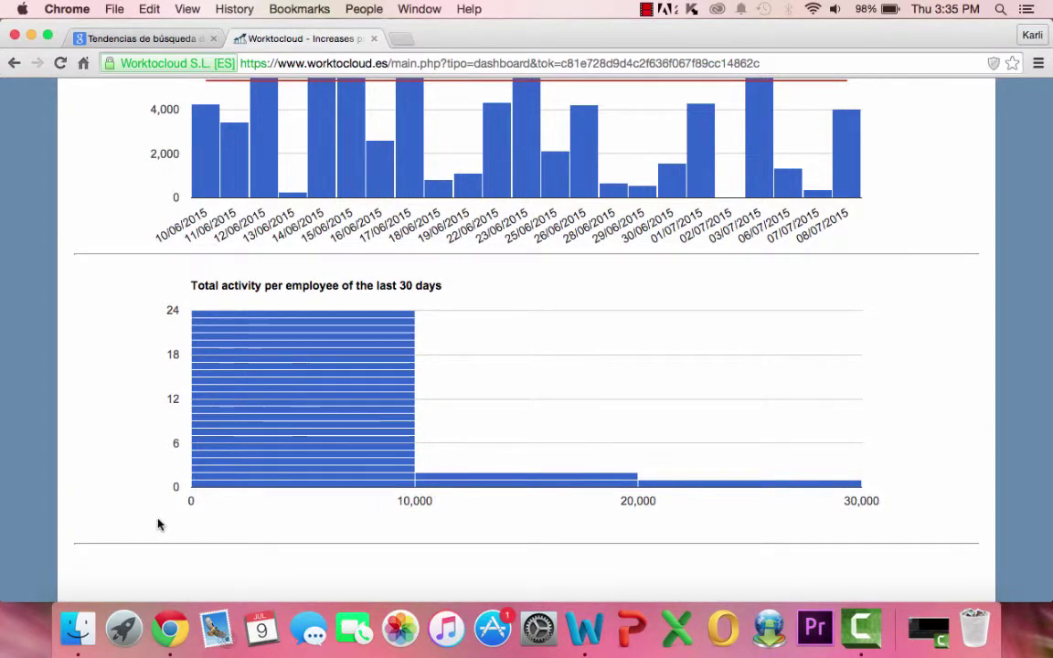
pyautogui.scroll(-2, 157, 523)
pyautogui.scroll(-5, 157, 523)
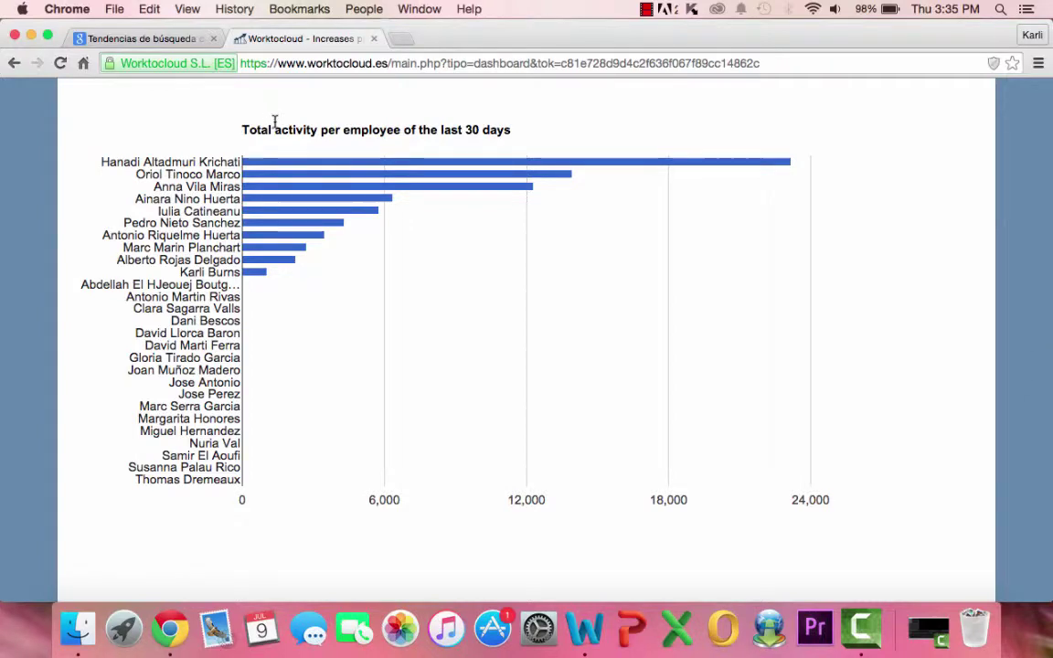
pyautogui.scroll(5, 274, 122)
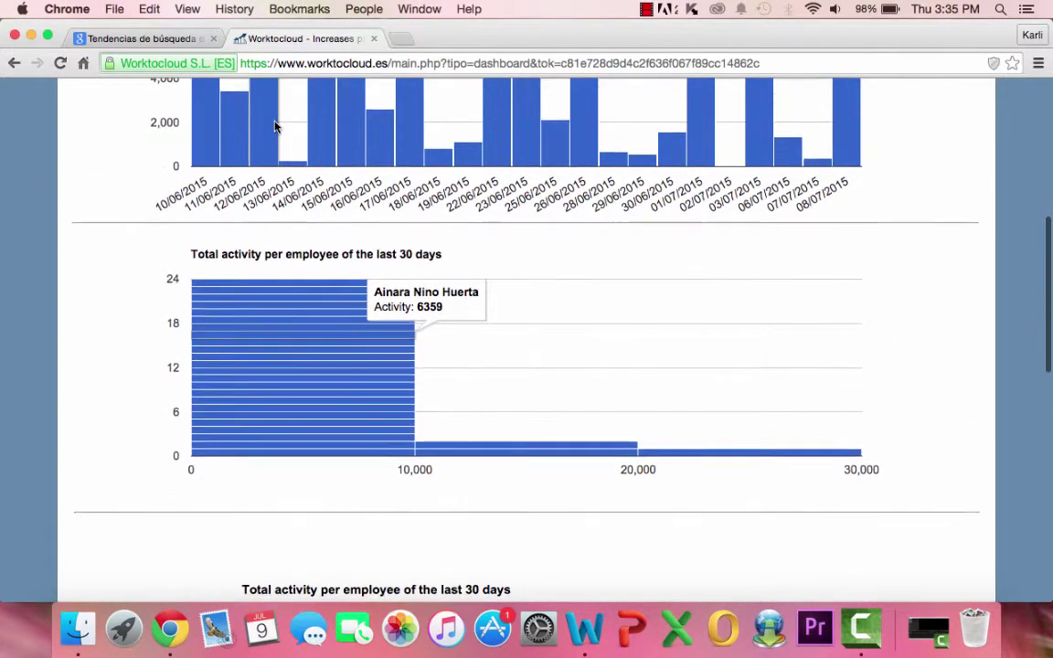
# Step: Review how the individual employees rank in the bar chart of total activity
pyautogui.scroll(-3, 276, 126)
pyautogui.scroll(-2, 274, 125)
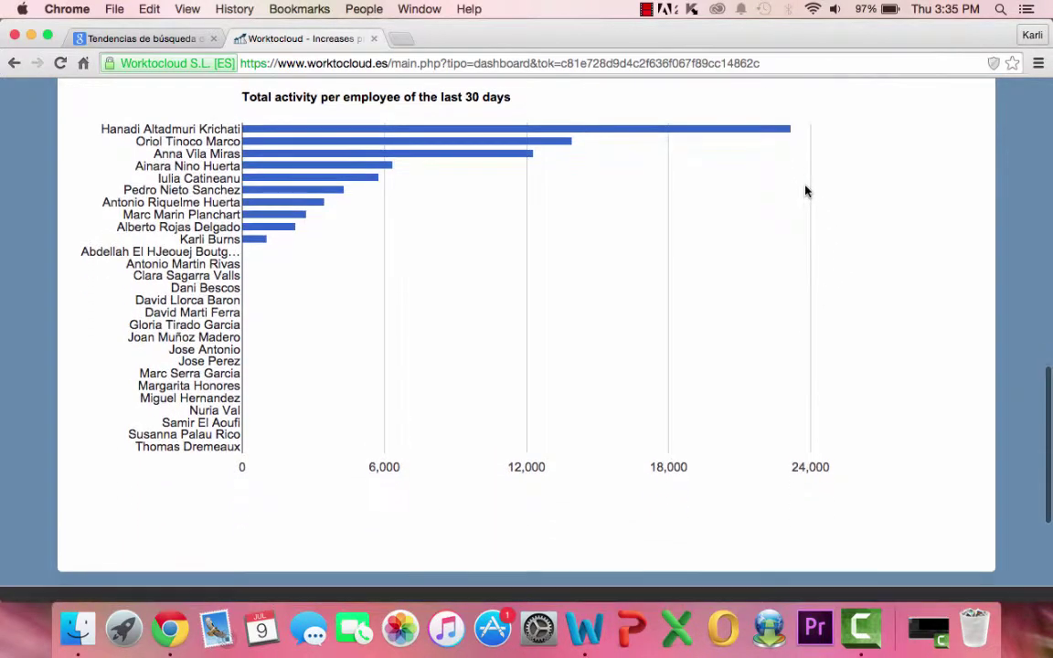
pyautogui.scroll(5, 806, 192)
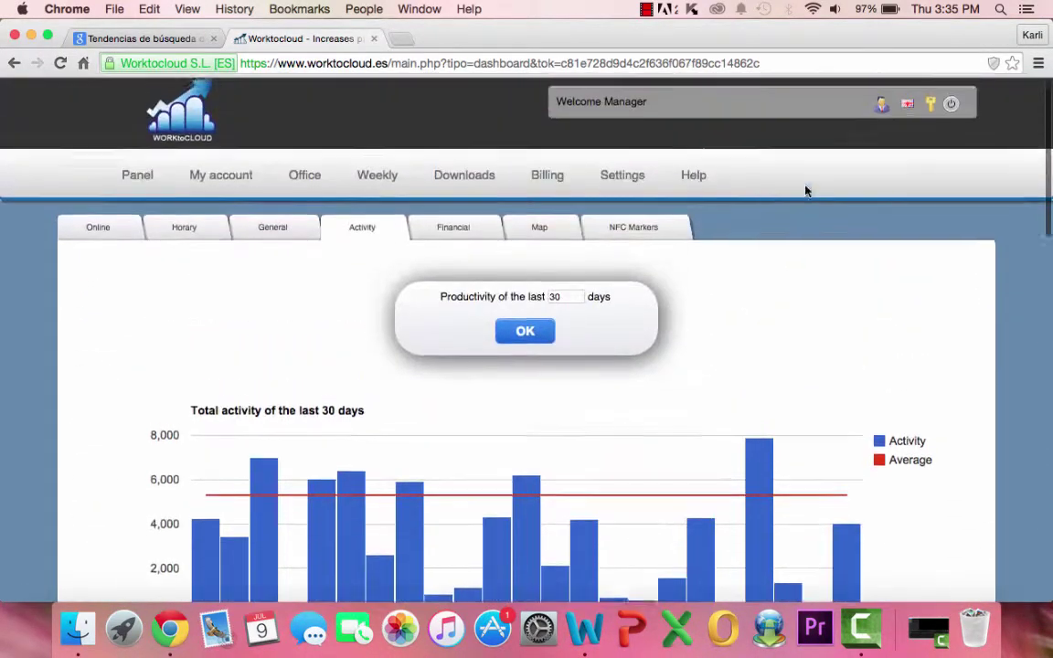
# Step: Open the Financial statistics and examine each employee's cost per hour worked in the last 30 days
pyautogui.click(465, 237)
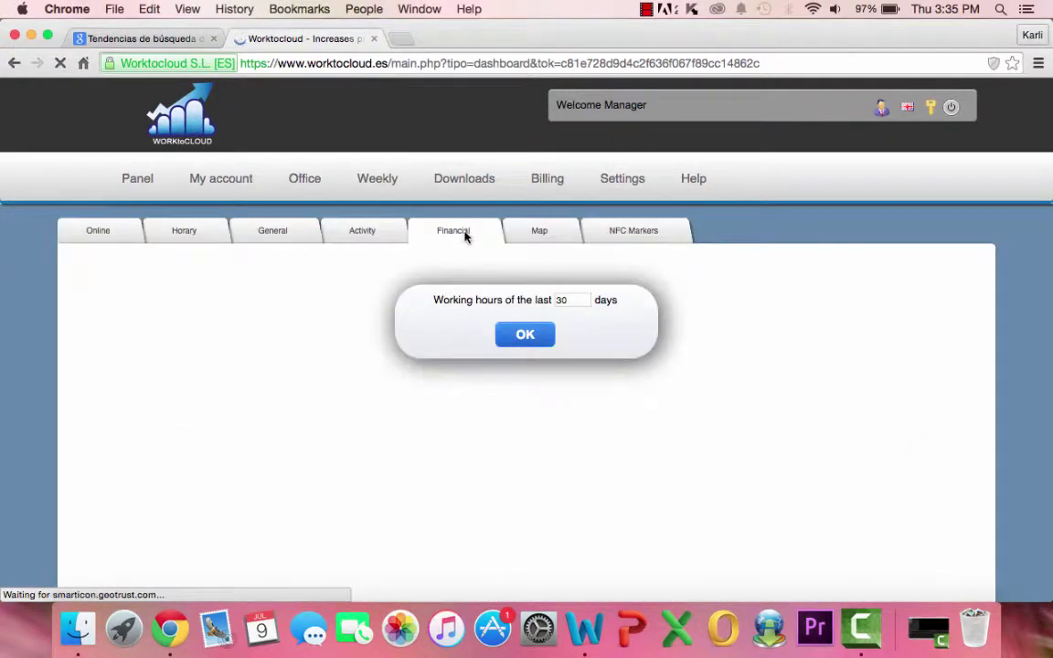
pyautogui.scroll(-1, 274, 391)
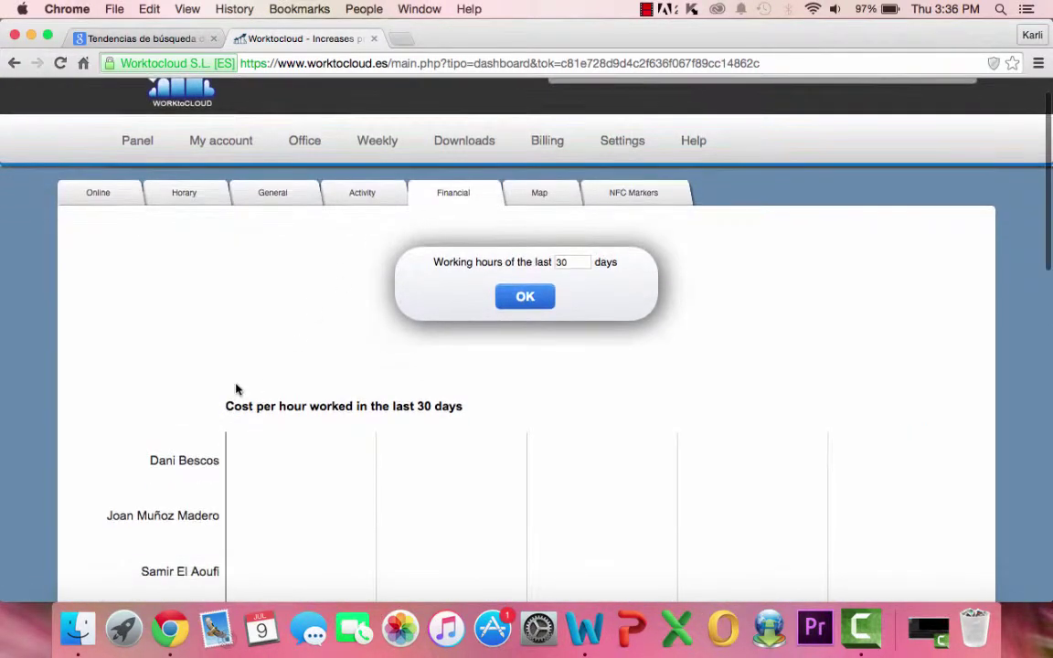
pyautogui.scroll(-1, 150, 407)
pyautogui.scroll(-1, 150, 412)
pyautogui.scroll(1, 151, 413)
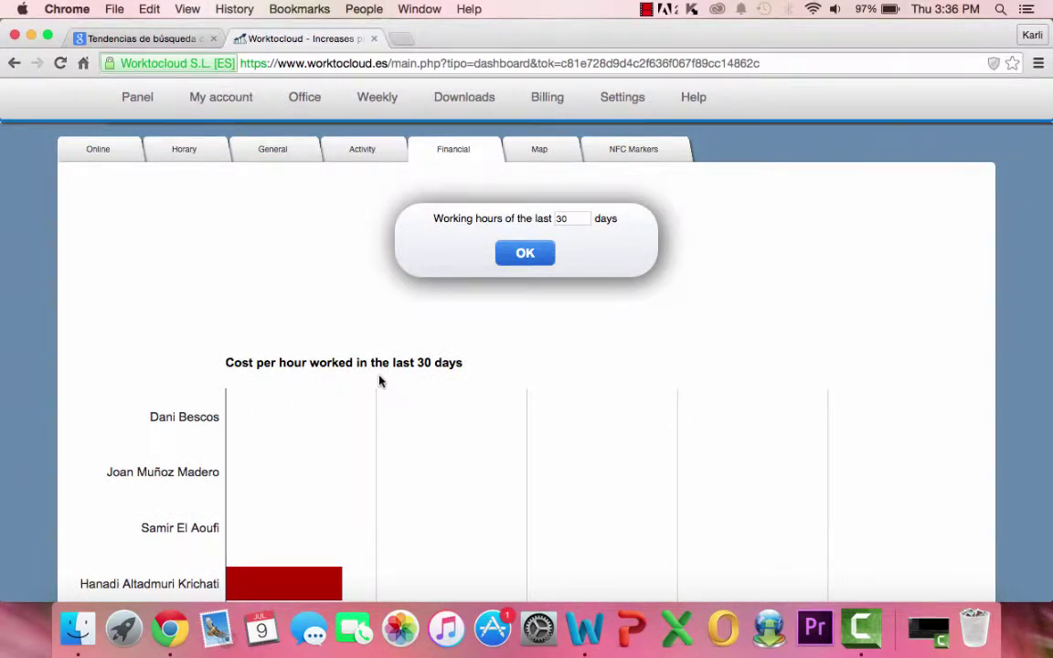
pyautogui.scroll(-4, 380, 382)
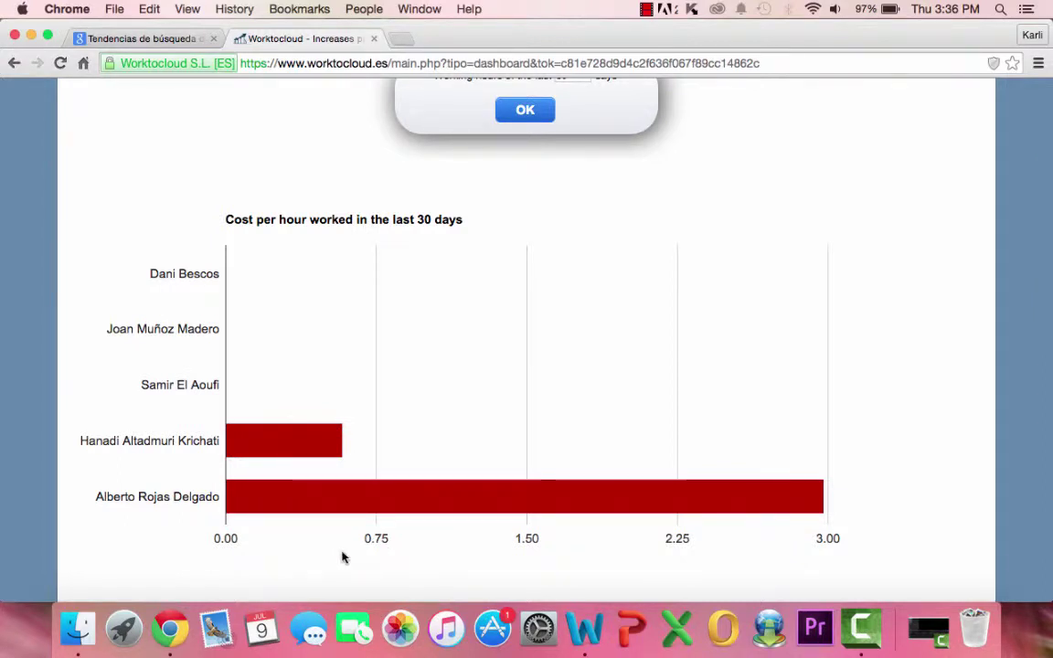
# Step: Examine the chart of cost per 1000 hours of activity worked in the last 30 days
pyautogui.scroll(-8, 343, 558)
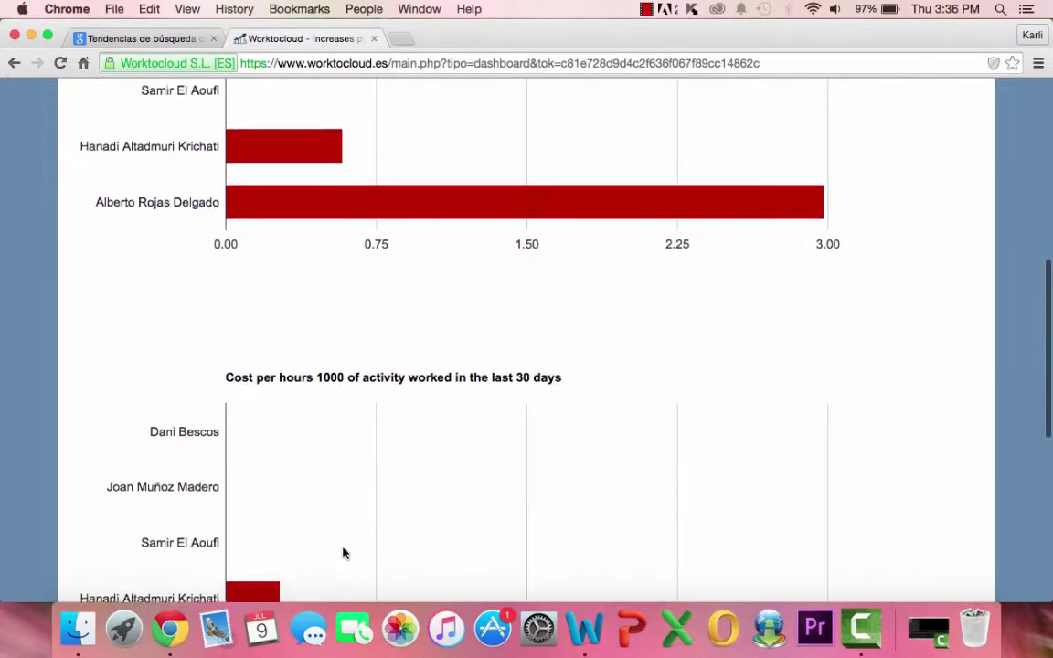
pyautogui.scroll(-3, 343, 553)
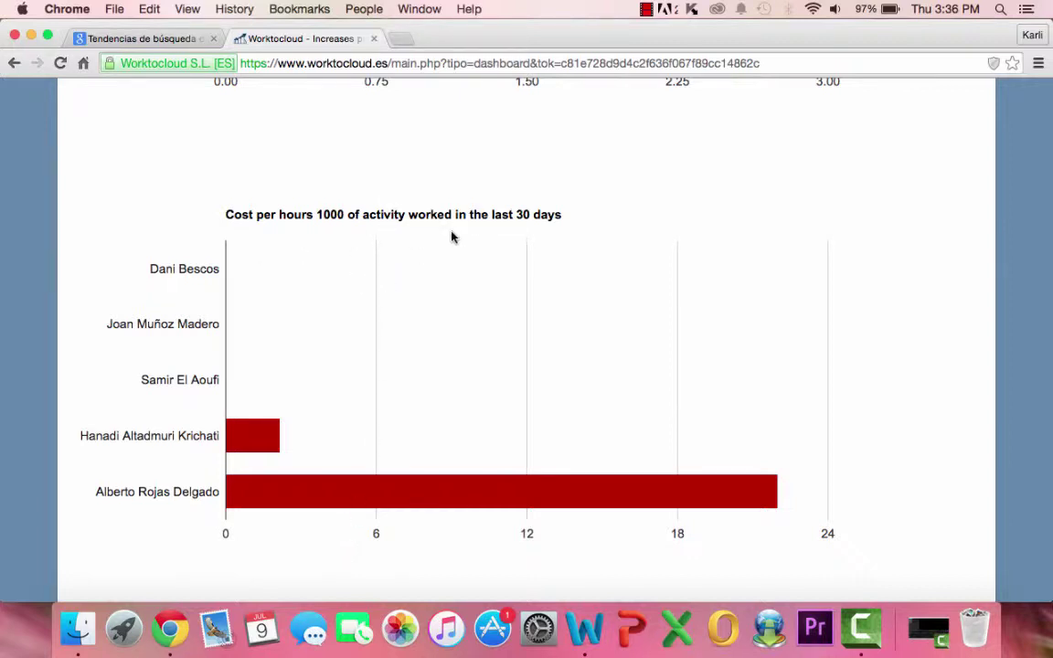
pyautogui.scroll(-3, 450, 237)
# Step: Open the Map statistics and examine the latest geolocated places of the workers today
pyautogui.scroll(14, 451, 237)
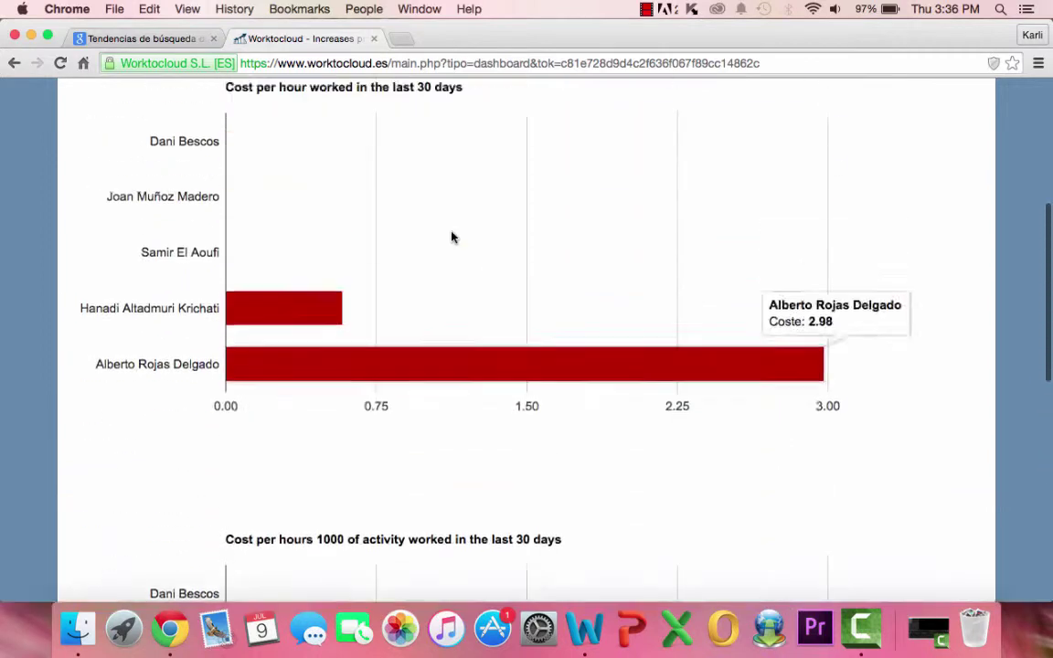
pyautogui.scroll(4, 451, 236)
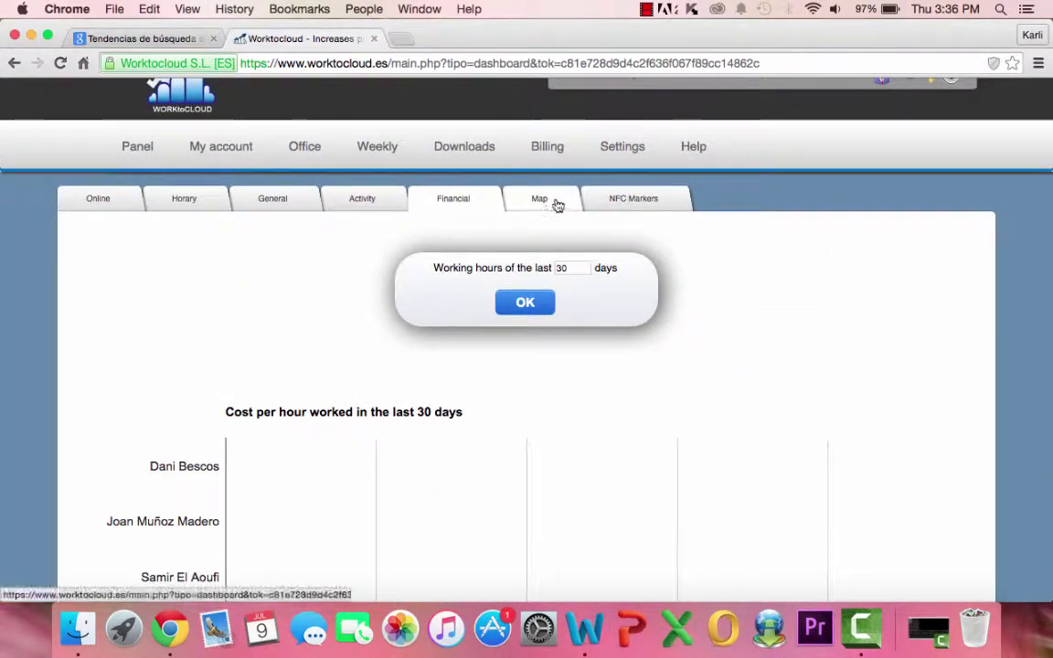
pyautogui.click(558, 205)
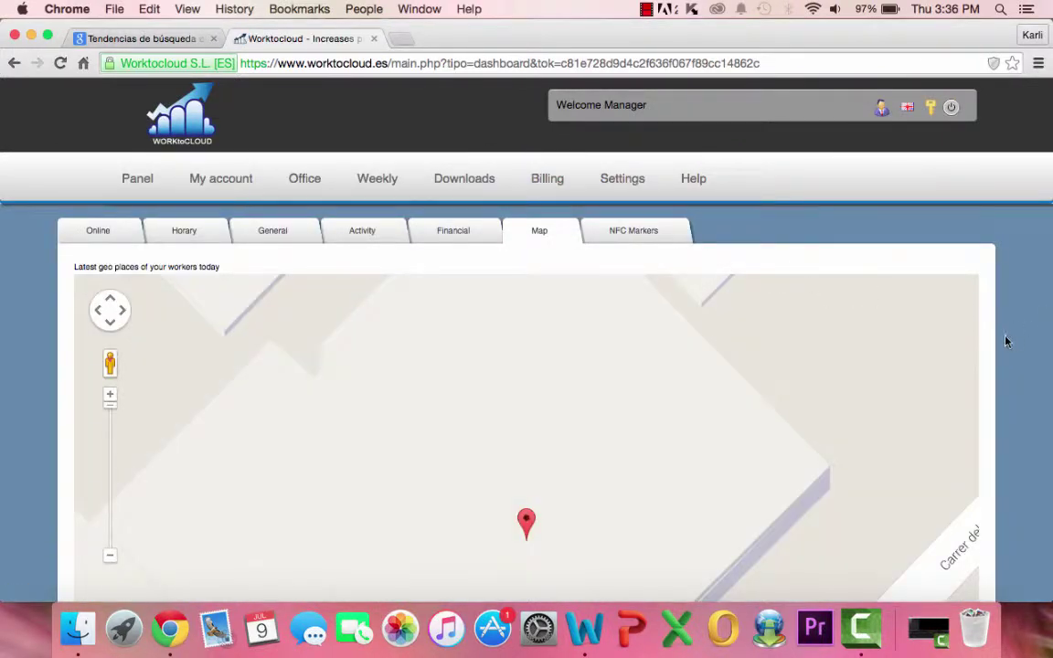
pyautogui.scroll(-5, 1011, 342)
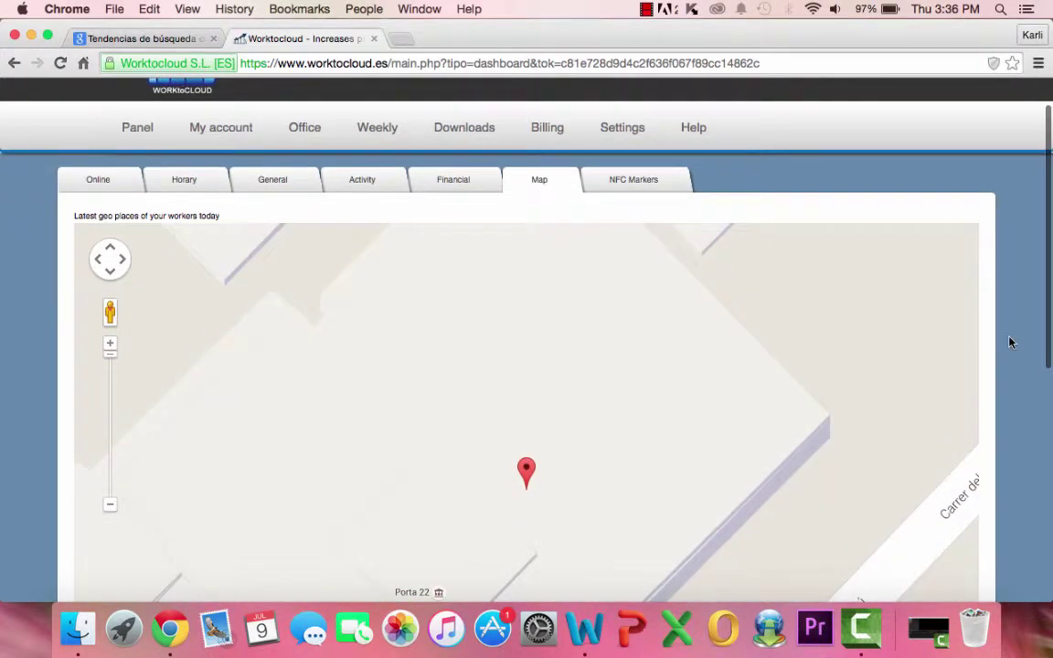
pyautogui.scroll(-2, 1010, 342)
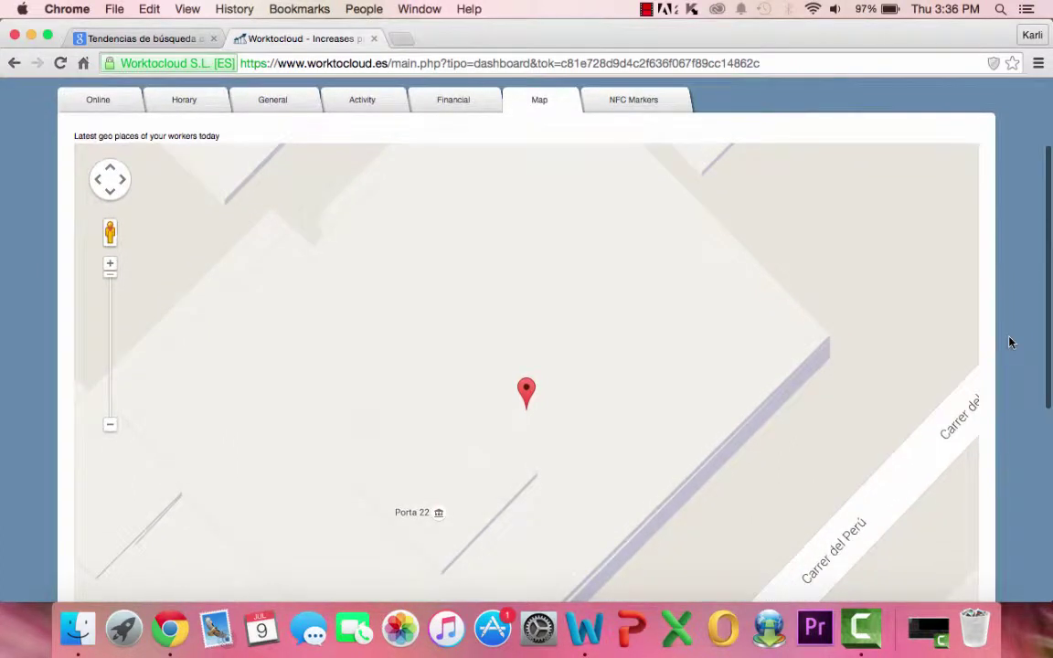
pyautogui.scroll(-2, 1011, 342)
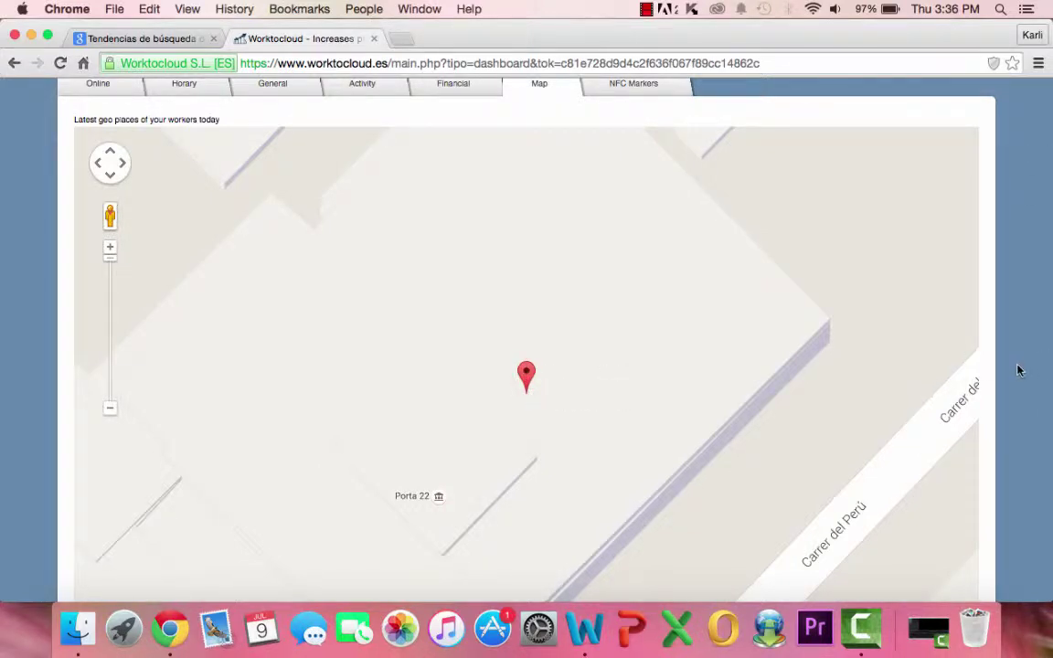
pyautogui.scroll(5, 1018, 369)
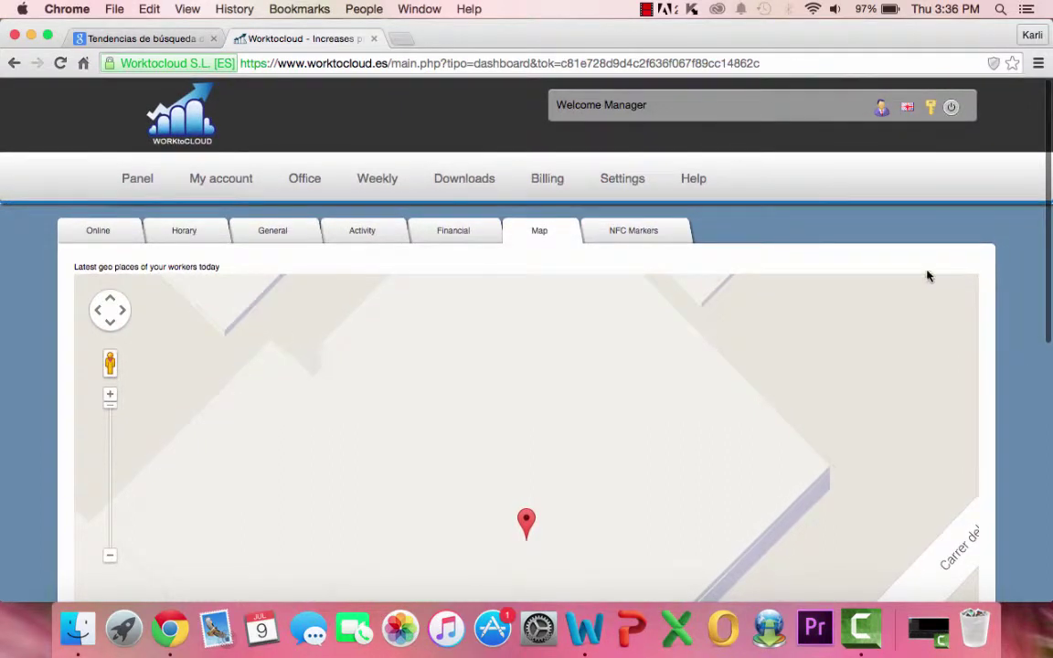
# Step: Open the Weekly statistics and examine each employee's total hours per day from 6/7/2015 to 12/7/2015
pyautogui.click(385, 190)
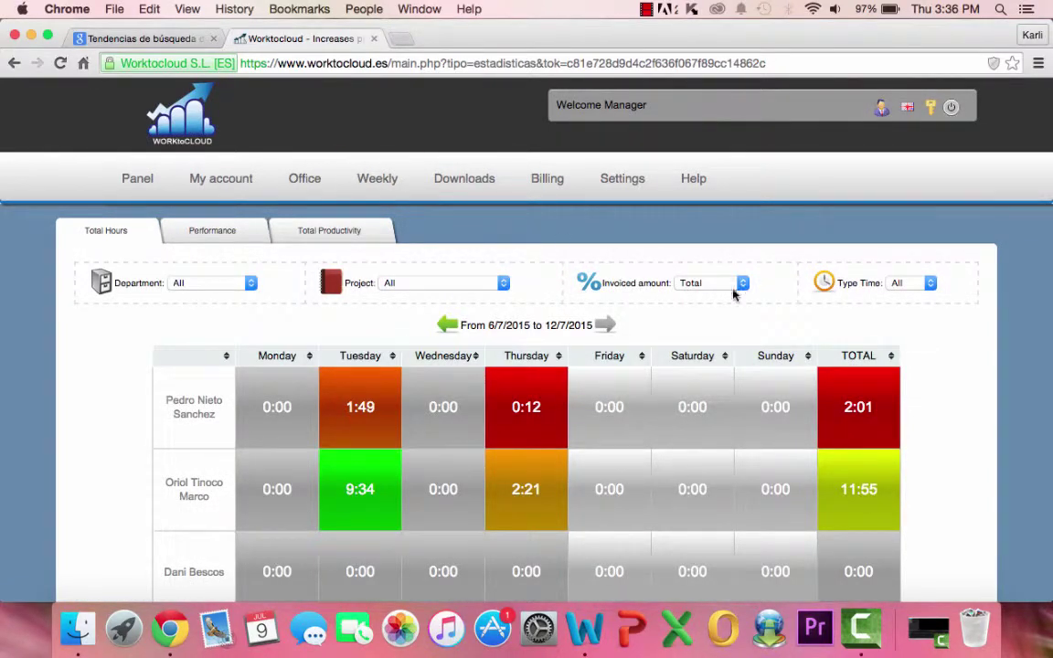
pyautogui.scroll(-3, 1001, 452)
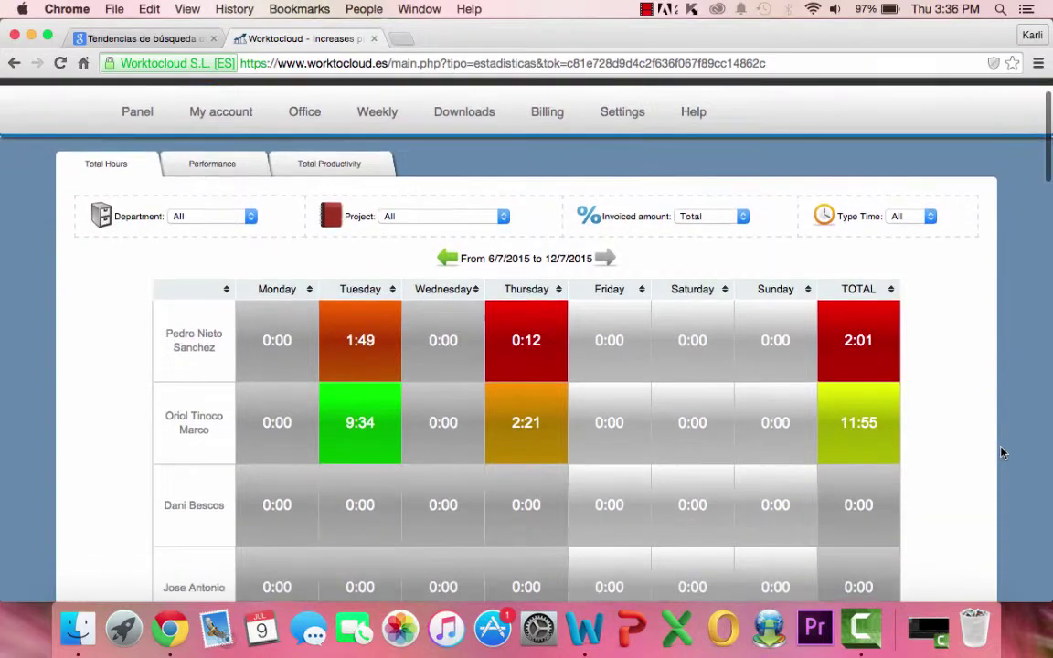
pyautogui.scroll(-10, 1001, 453)
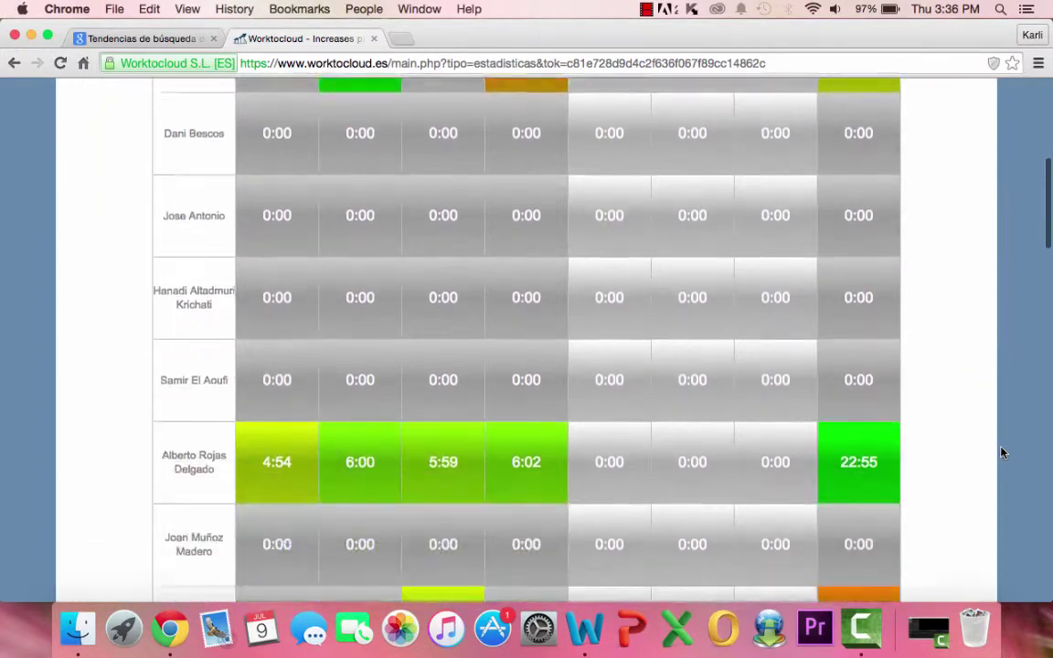
pyautogui.scroll(-15, 1002, 452)
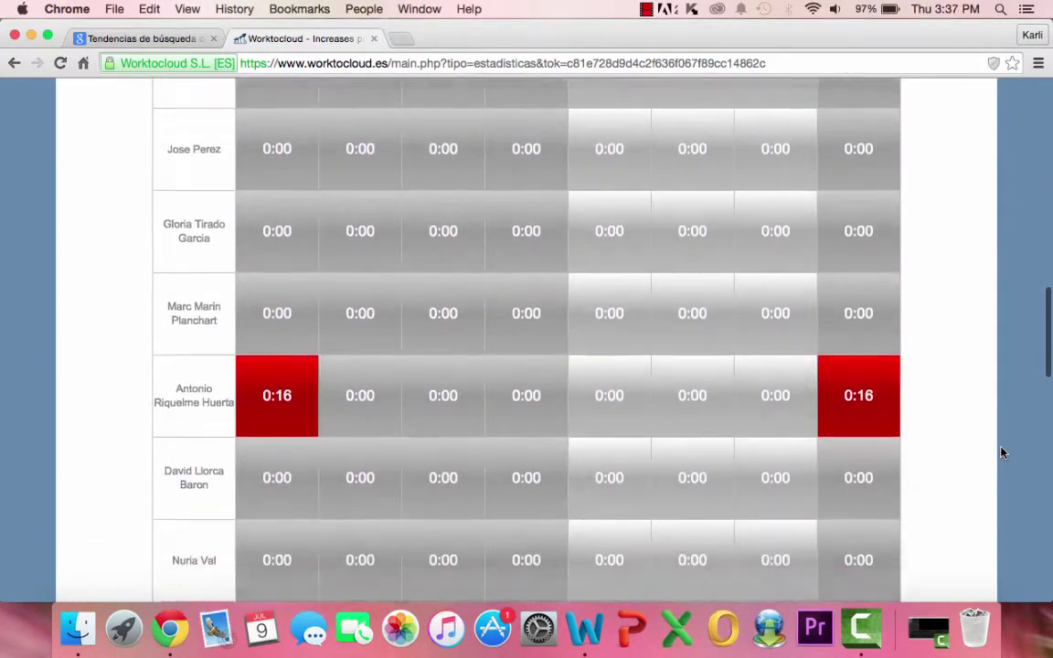
pyautogui.scroll(-7, 1001, 452)
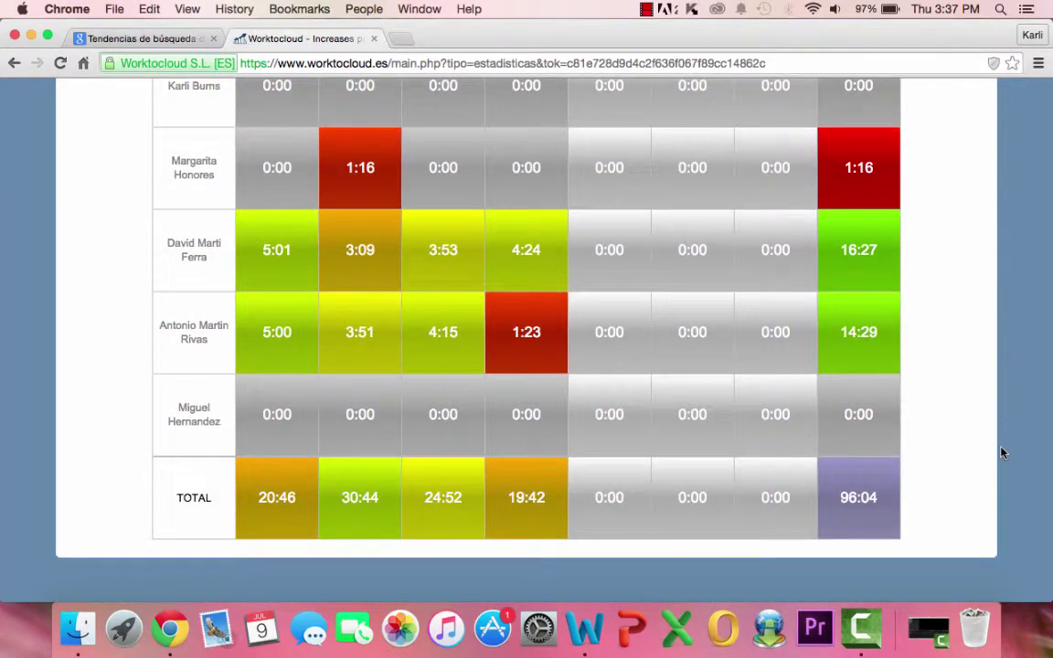
# Step: Examine the weekly table's TOTAL column and TOTAL row, including the overall sum for the week
pyautogui.scroll(2, 1001, 452)
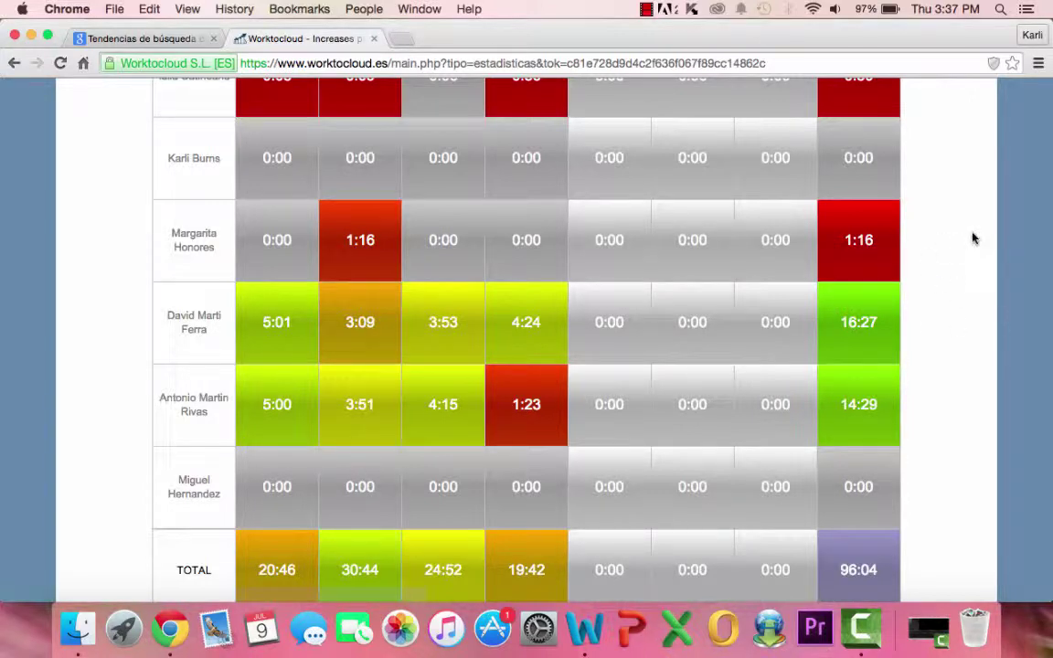
pyautogui.scroll(-3, 974, 237)
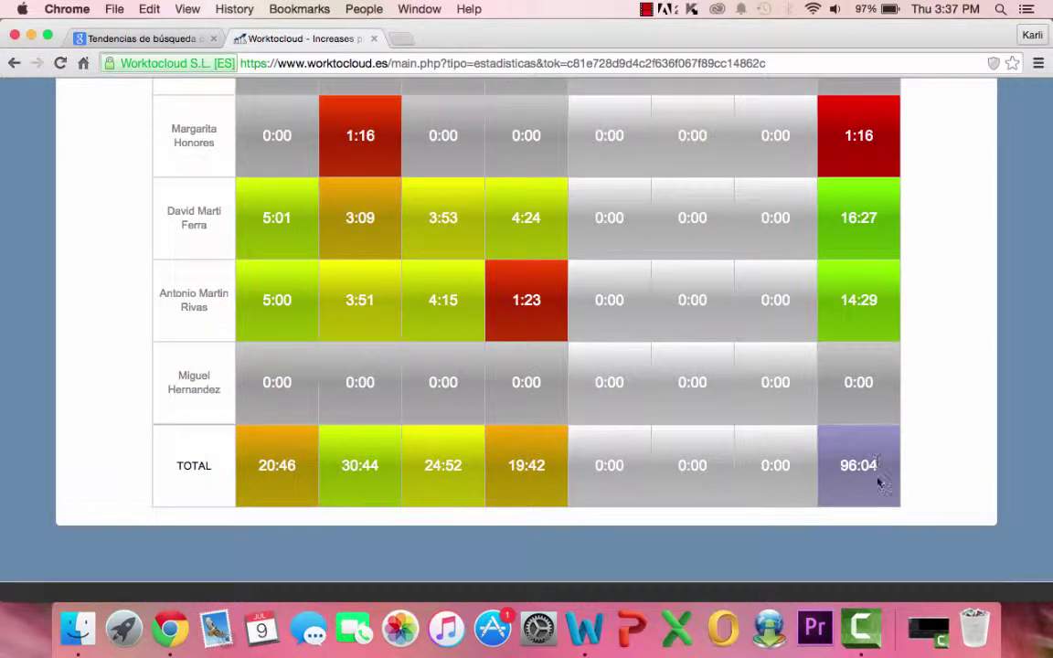
pyautogui.scroll(3, 879, 483)
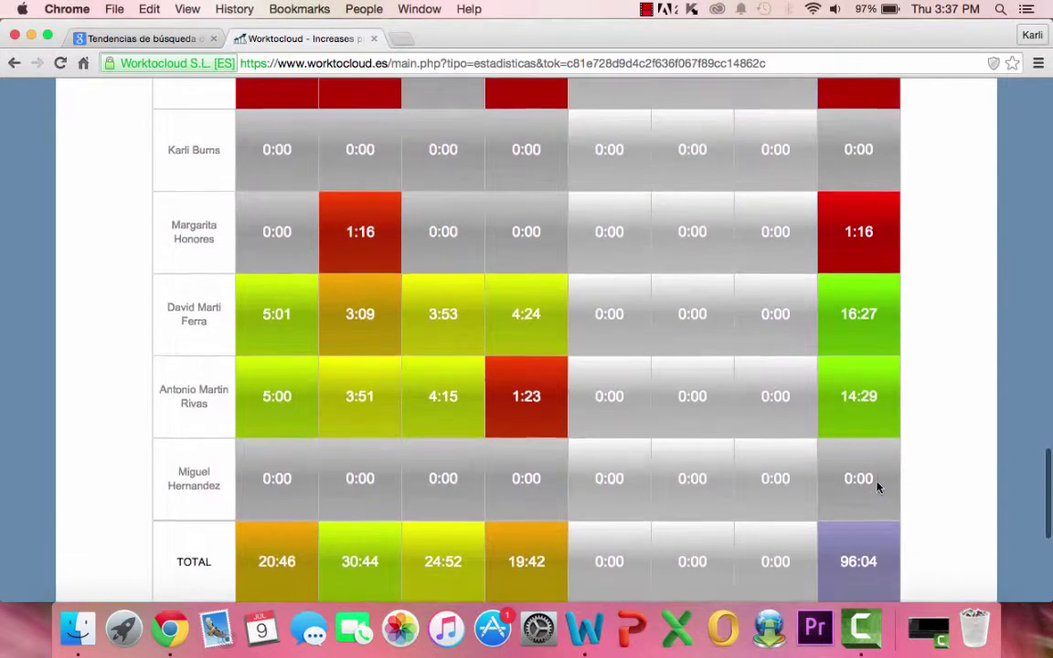
# Step: Open the office record behind the 4:44 Thursday cell and examine its morning screenshots and activity bars
pyautogui.scroll(5, 875, 486)
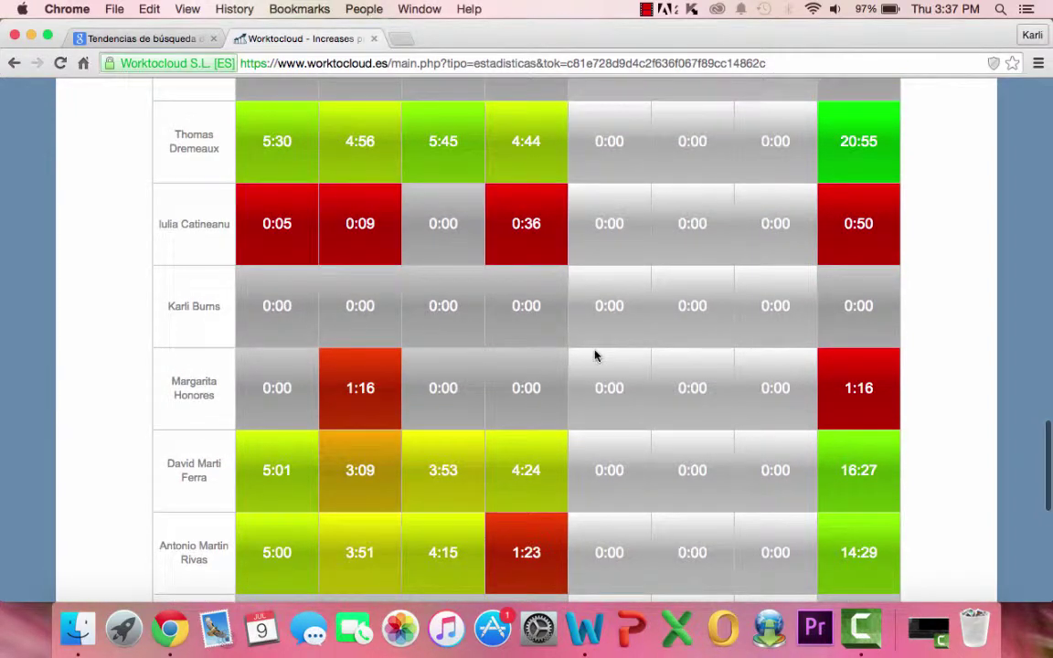
pyautogui.click(535, 148)
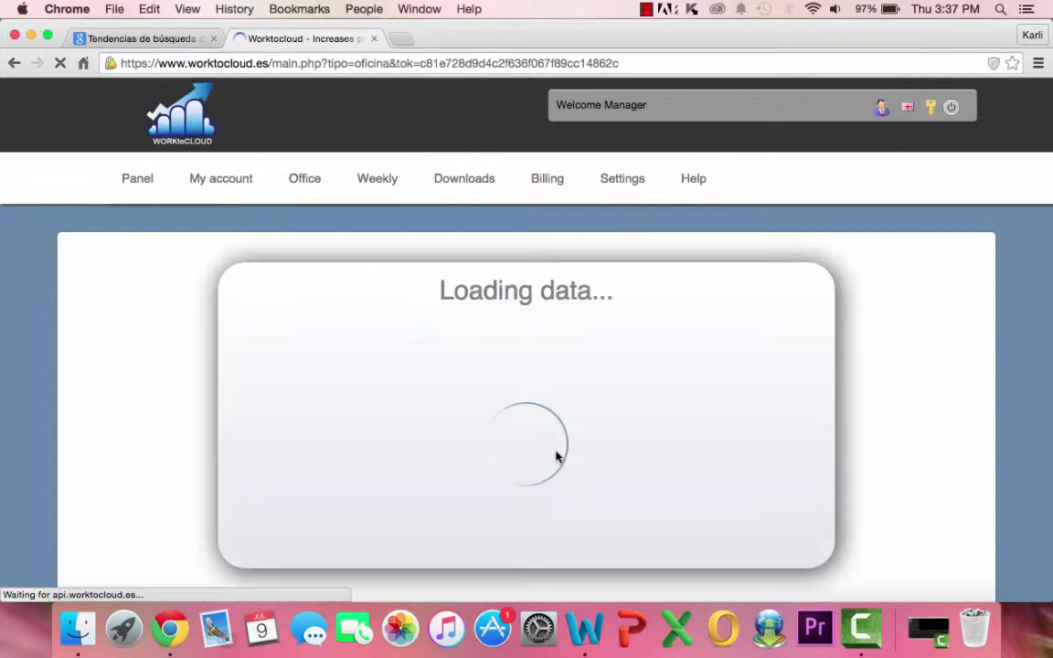
pyautogui.scroll(-4, 556, 457)
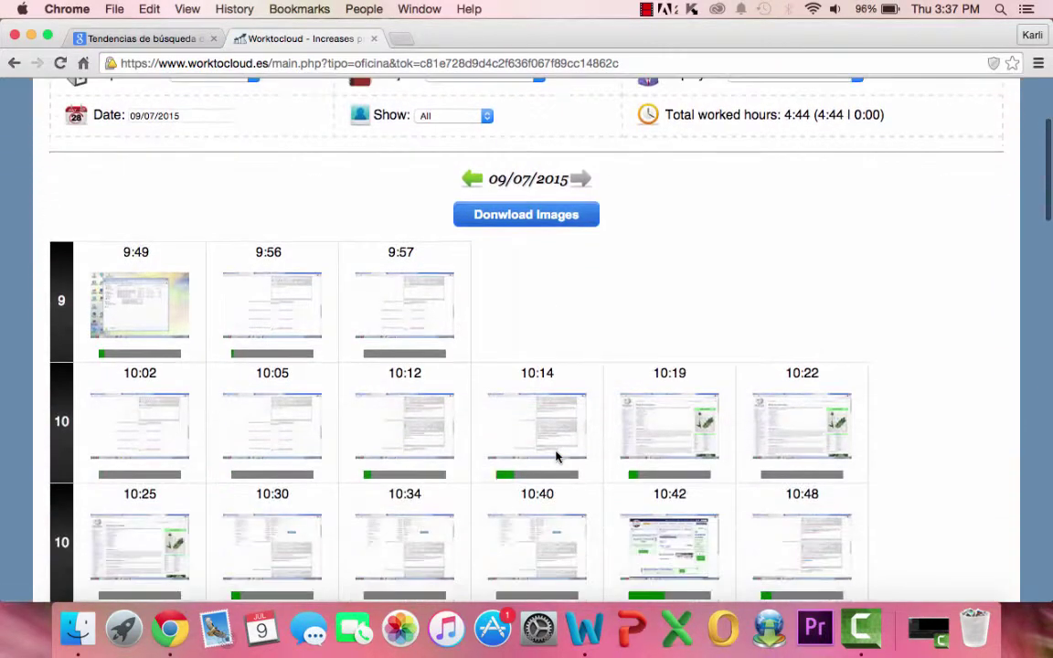
pyautogui.scroll(-1, 555, 456)
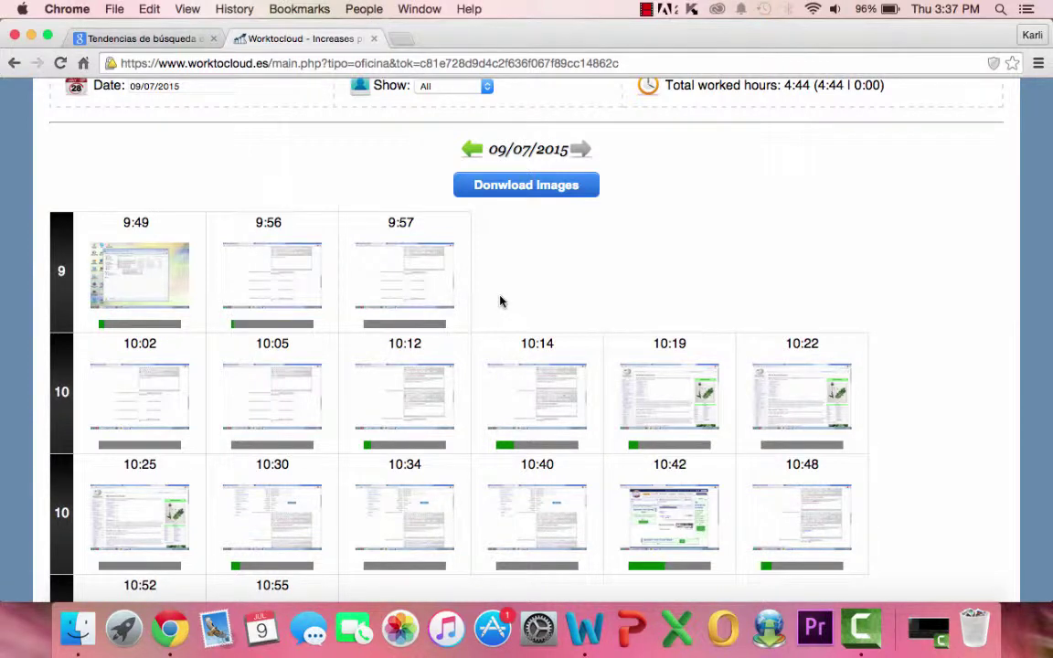
pyautogui.scroll(-1, 500, 301)
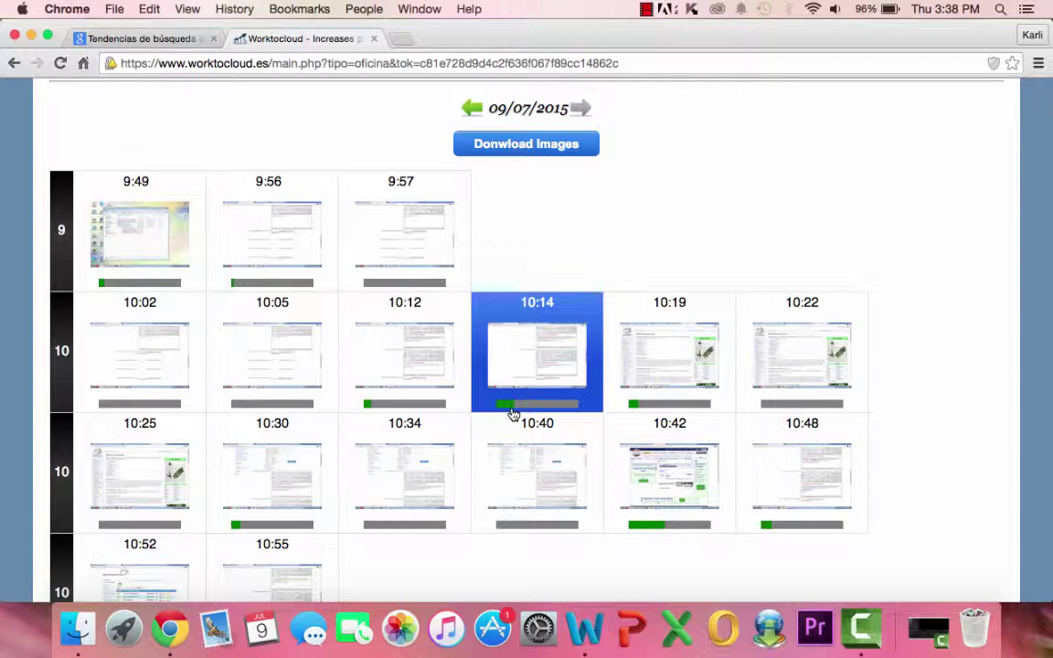
pyautogui.press('Down')
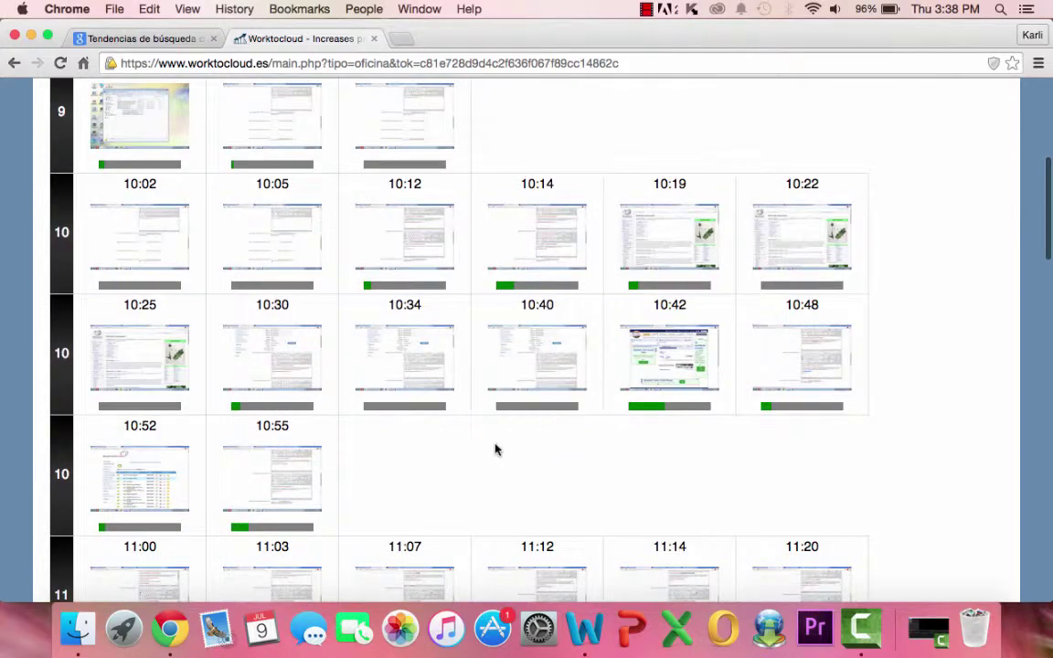
# Step: Examine the remaining screenshots and activity bars through to the end of the workday 09/07/2015
pyautogui.scroll(-10, 496, 446)
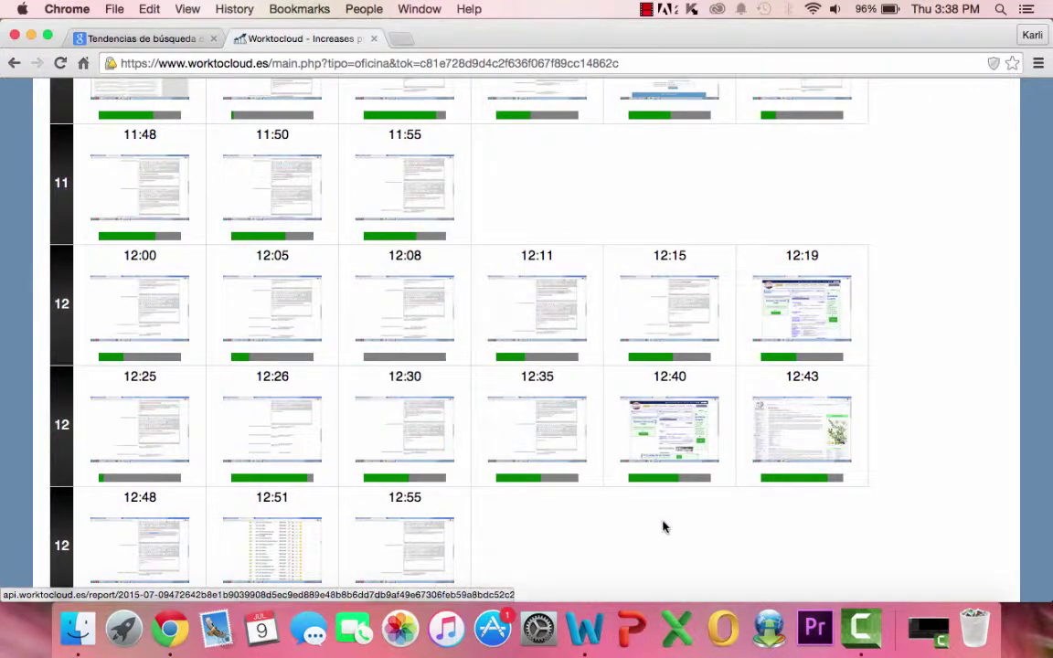
pyautogui.scroll(-10, 603, 530)
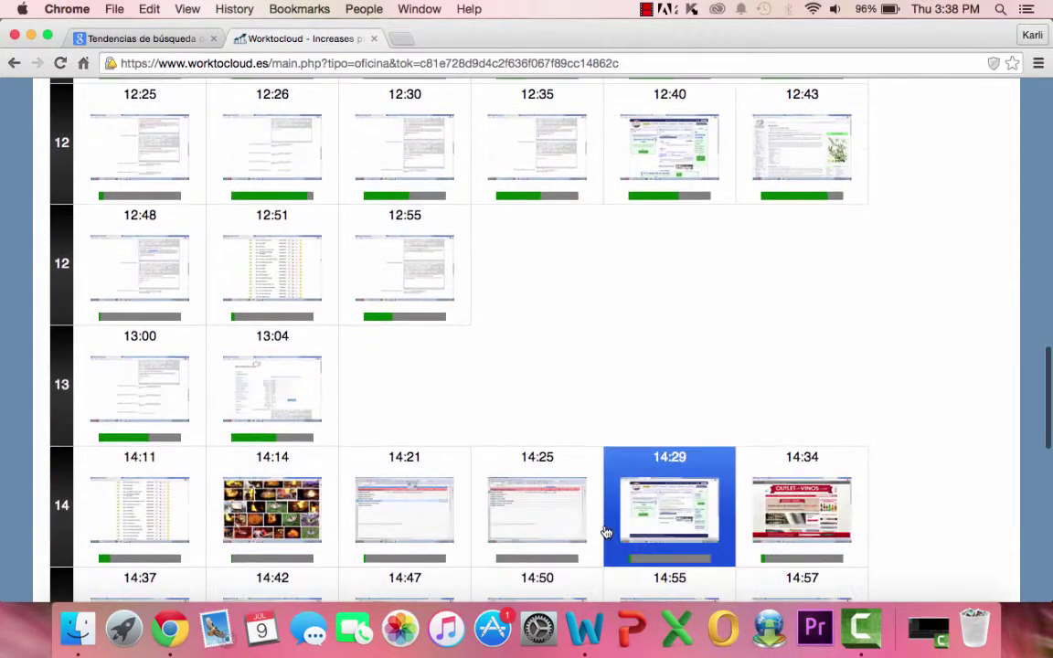
pyautogui.scroll(-6, 603, 530)
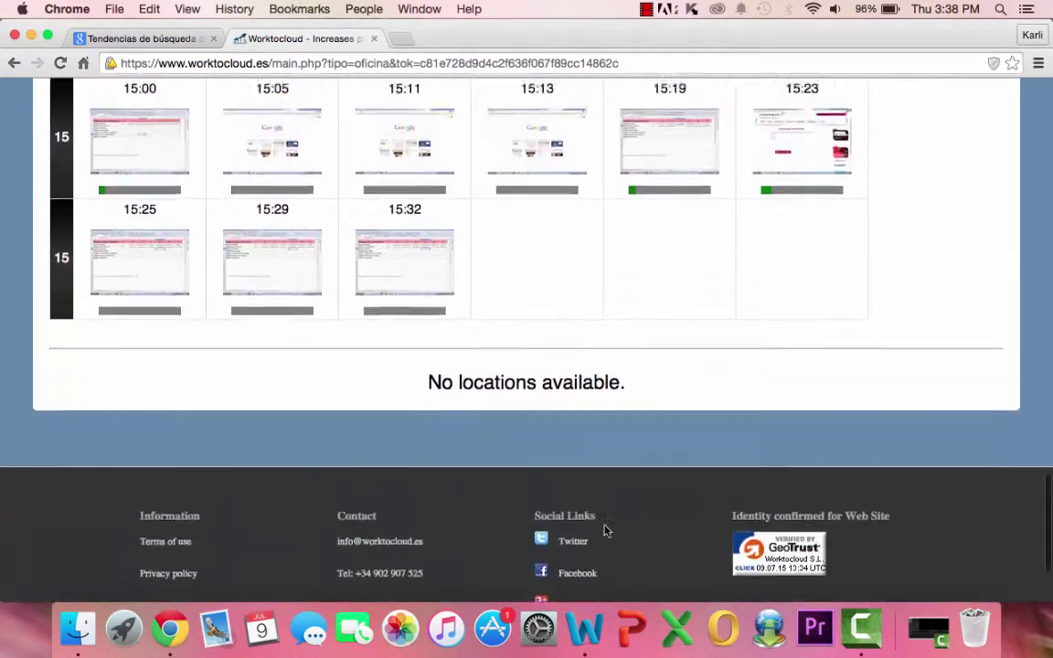
# Step: Filter the employee's office record of 09/07/2015 to show only Screenshots
pyautogui.scroll(9, 604, 531)
pyautogui.scroll(12, 604, 531)
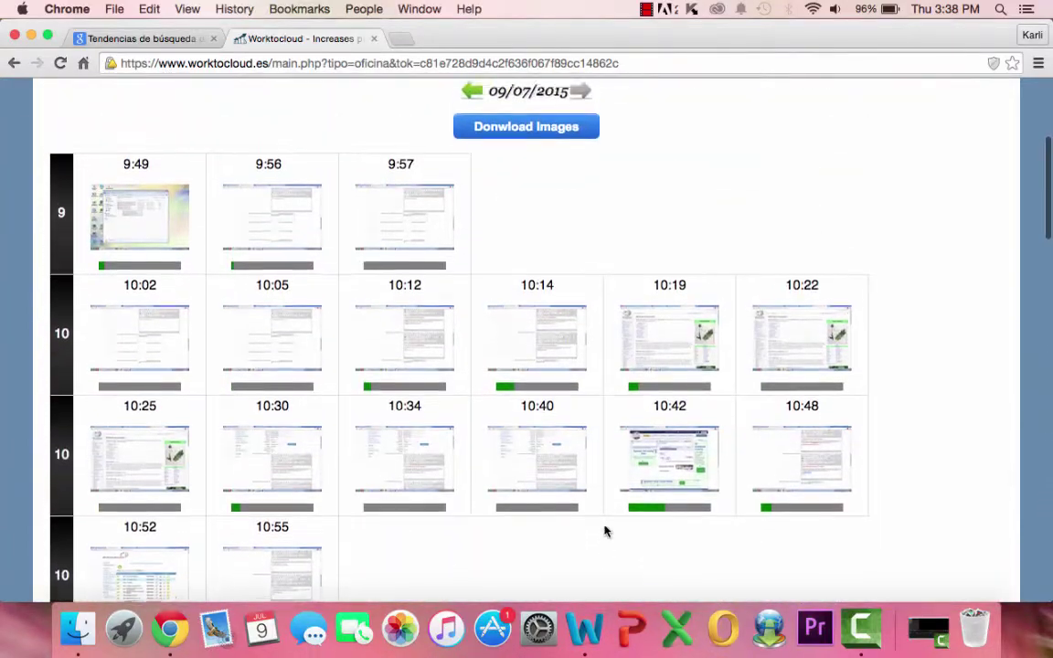
pyautogui.scroll(2, 604, 532)
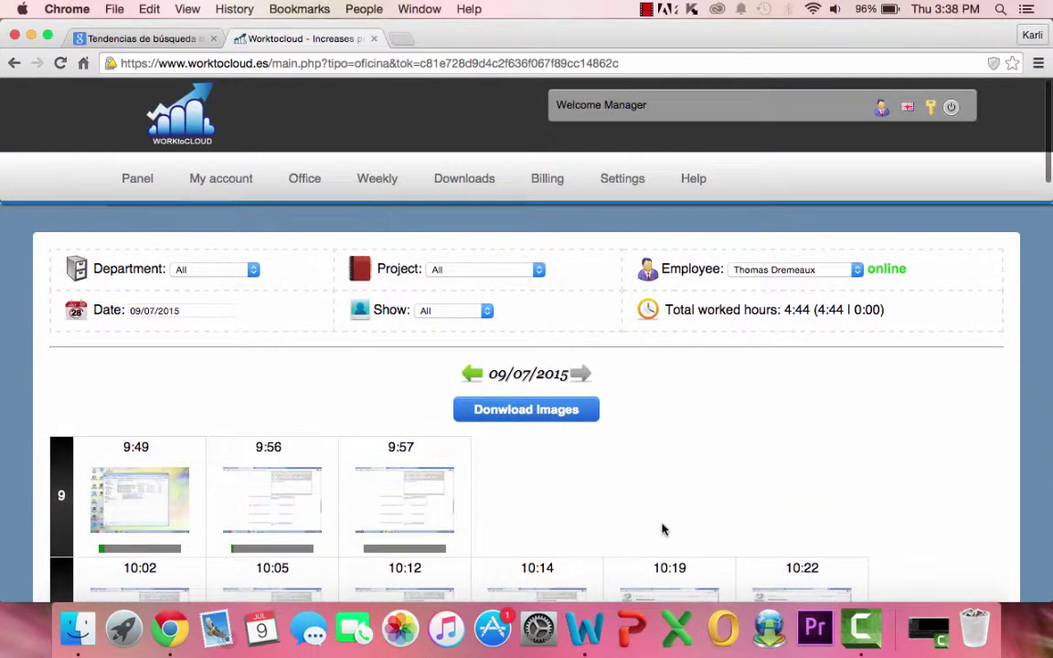
pyautogui.click(486, 313)
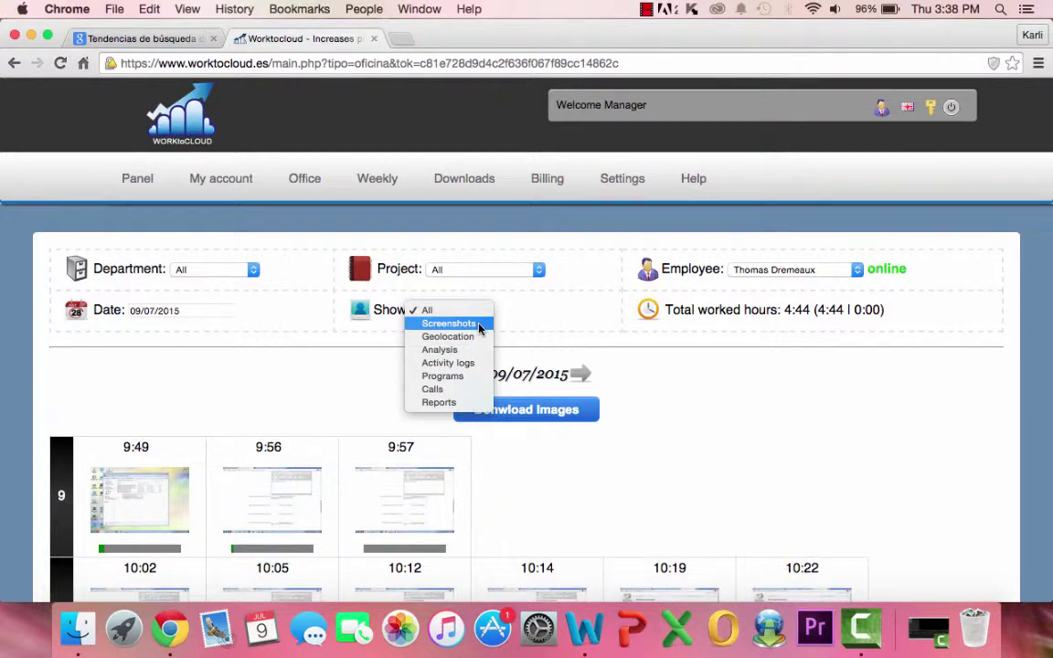
pyautogui.click(479, 329)
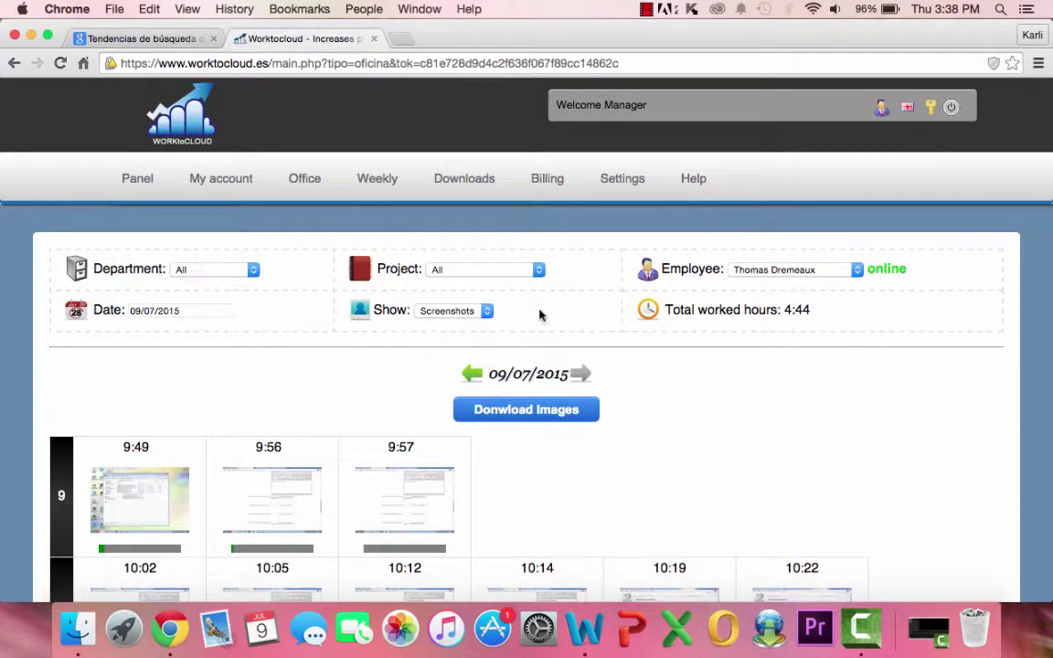
# Step: Switch the office record to the second-to-last employee in the list and show Geolocation for 09/07/2015
pyautogui.click(857, 272)
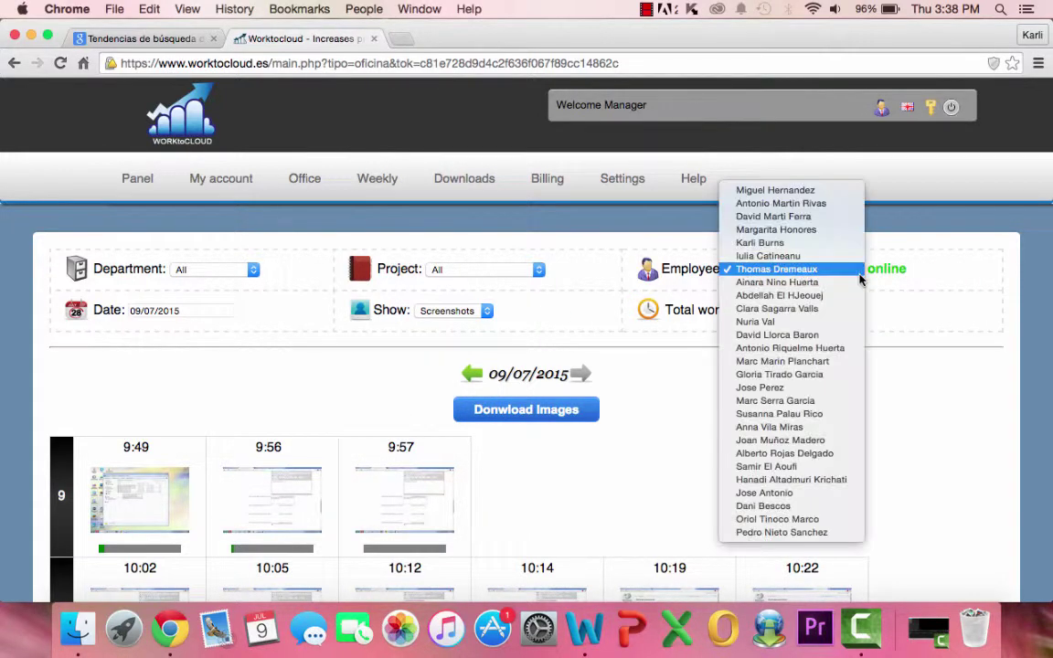
pyautogui.click(806, 519)
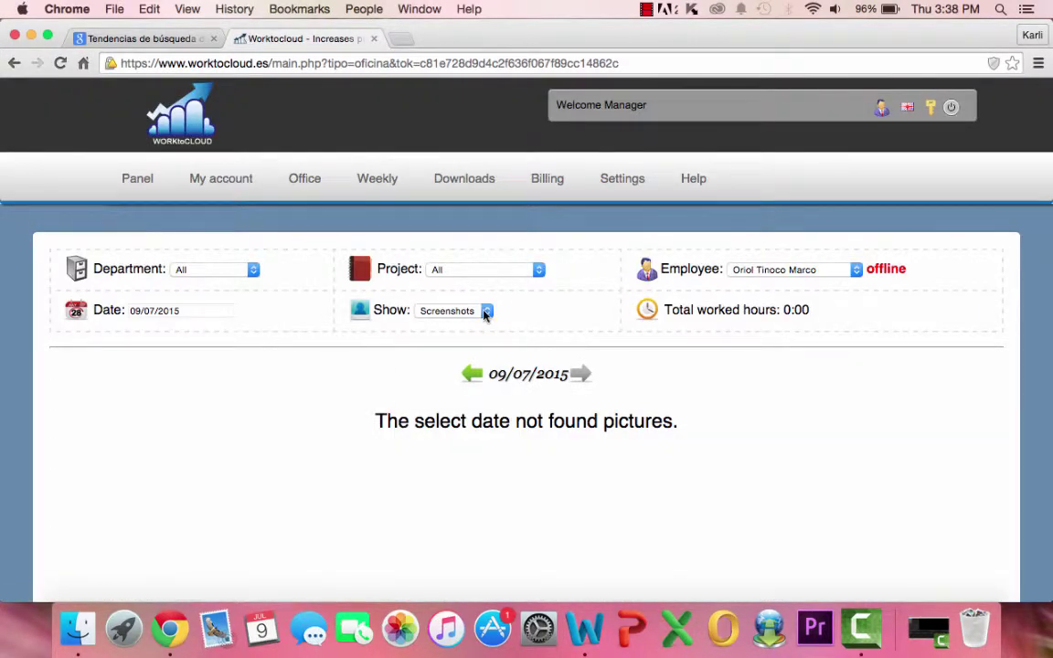
pyautogui.click(486, 311)
pyautogui.click(478, 323)
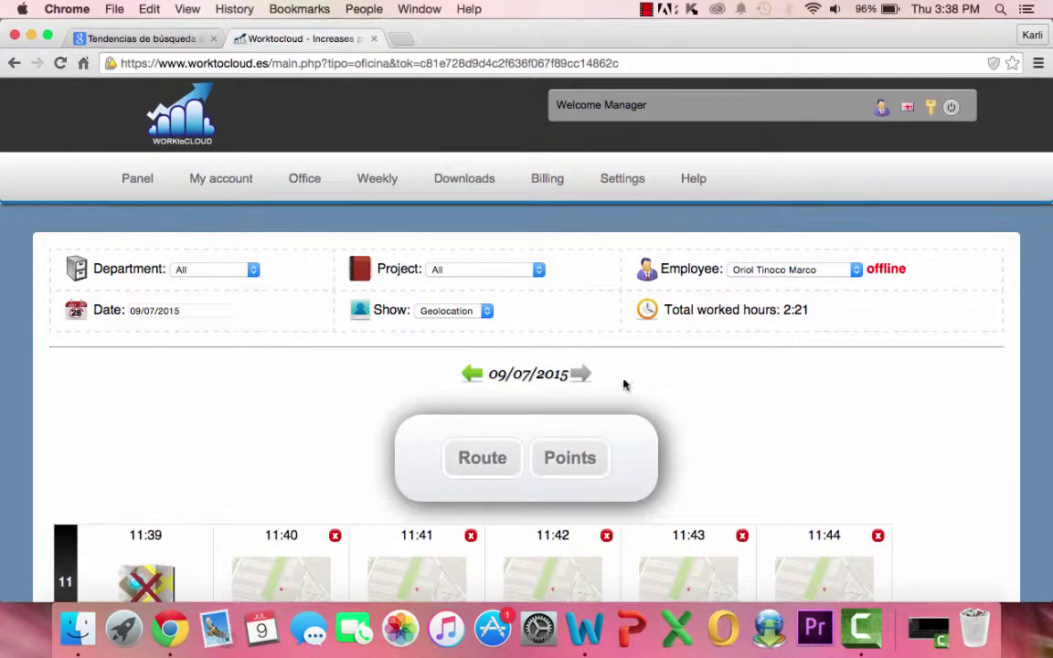
# Step: Examine the employee's geolocation map thumbnails for 09/07/2015, from 11:39 to the end of the record
pyautogui.scroll(-4, 686, 407)
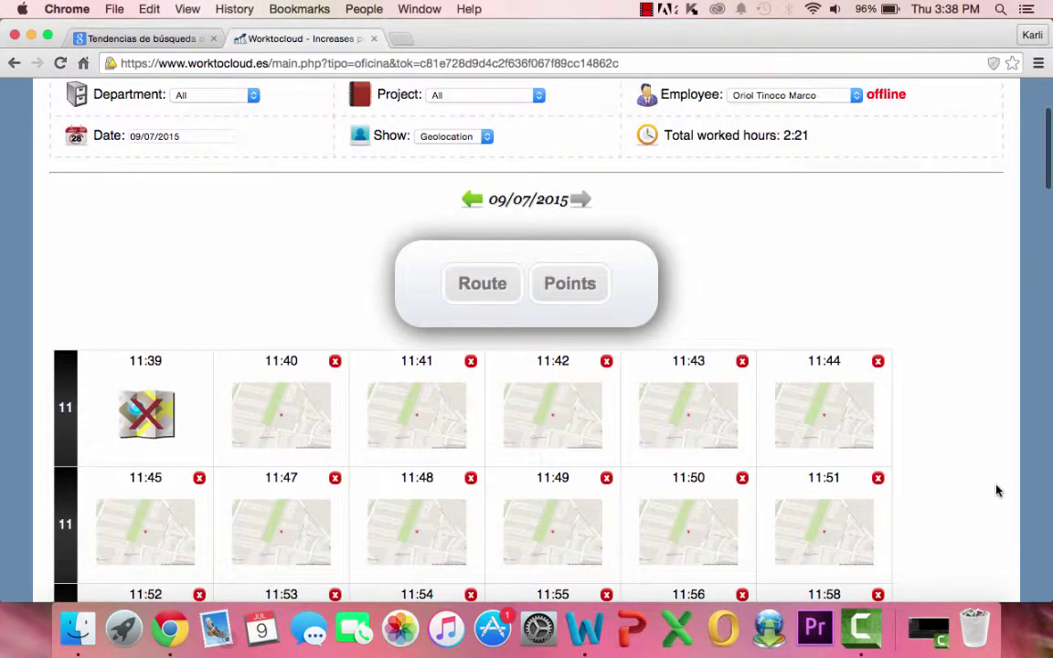
pyautogui.scroll(-4, 998, 490)
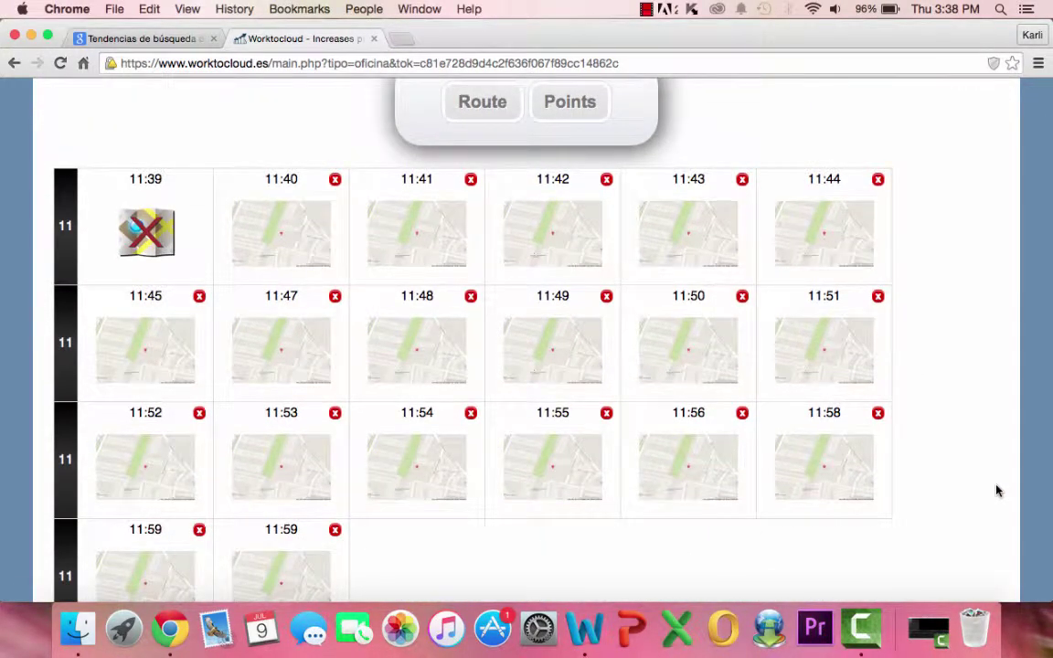
pyautogui.scroll(-1, 997, 491)
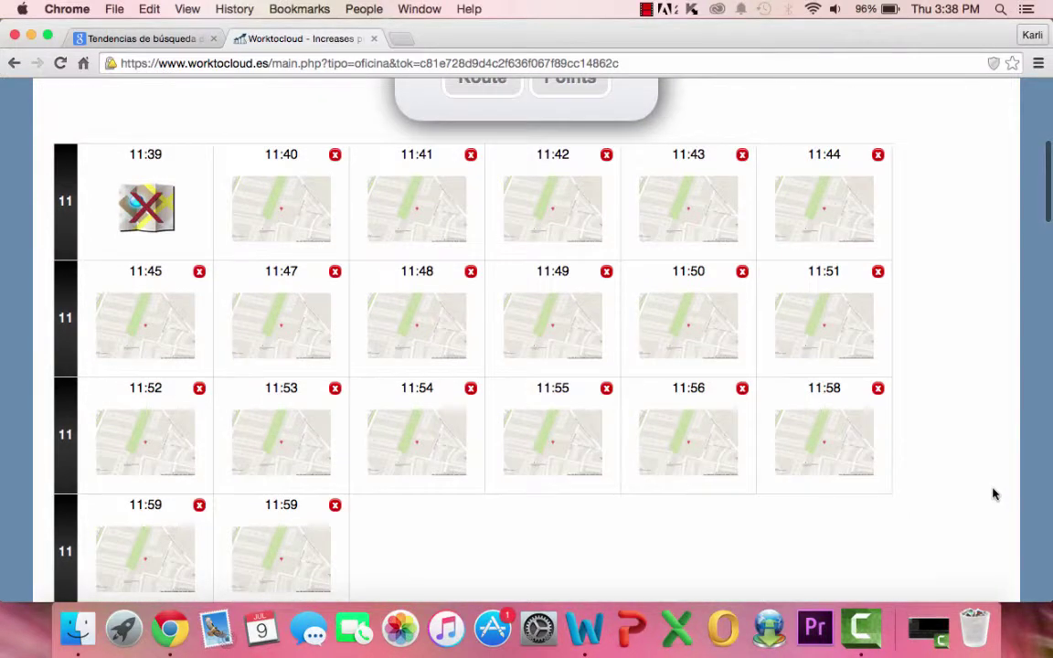
pyautogui.scroll(-3, 930, 534)
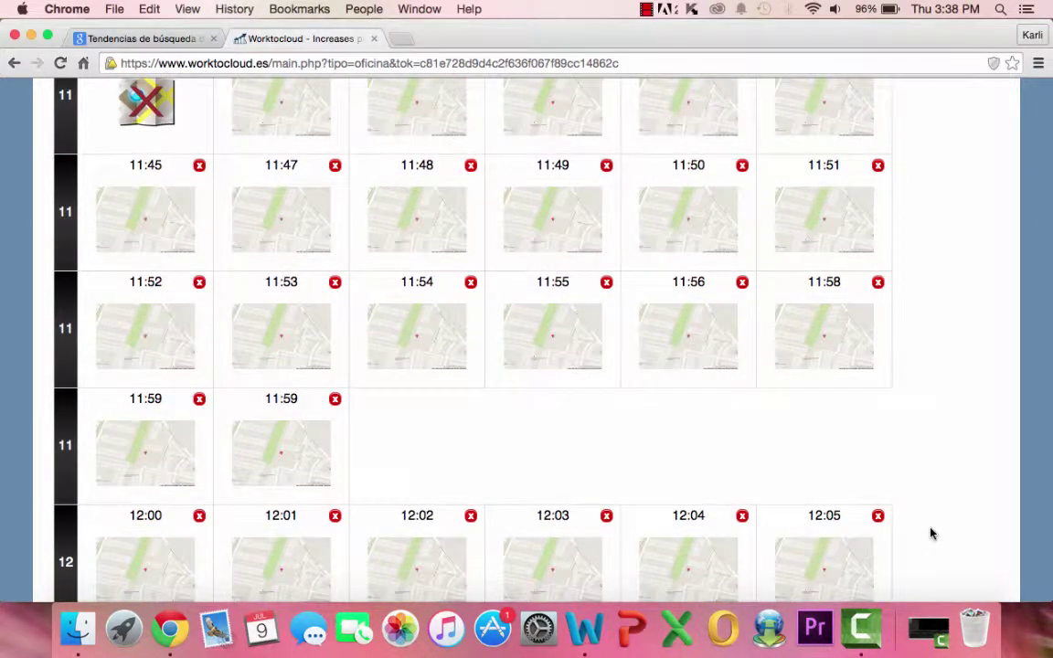
pyautogui.scroll(-3, 930, 534)
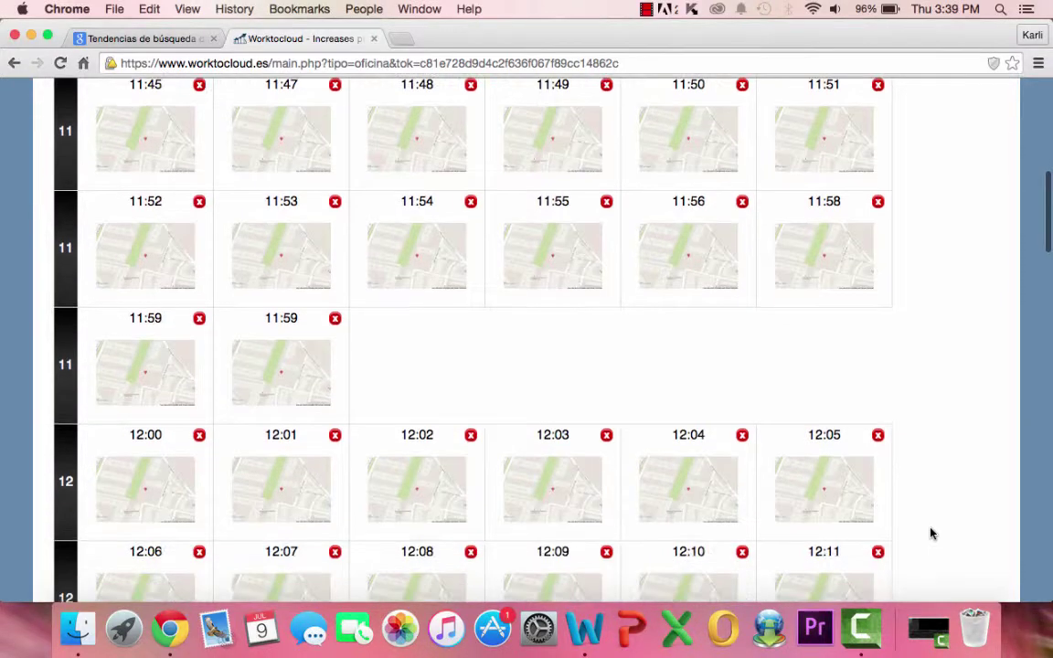
pyautogui.scroll(-12, 930, 534)
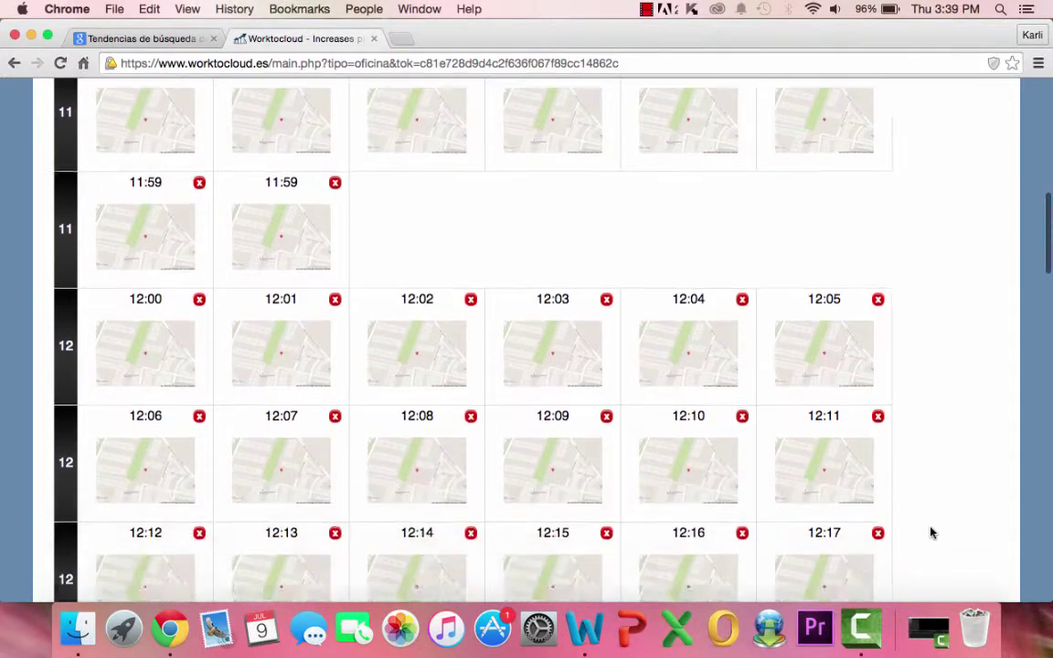
pyautogui.scroll(-20, 930, 531)
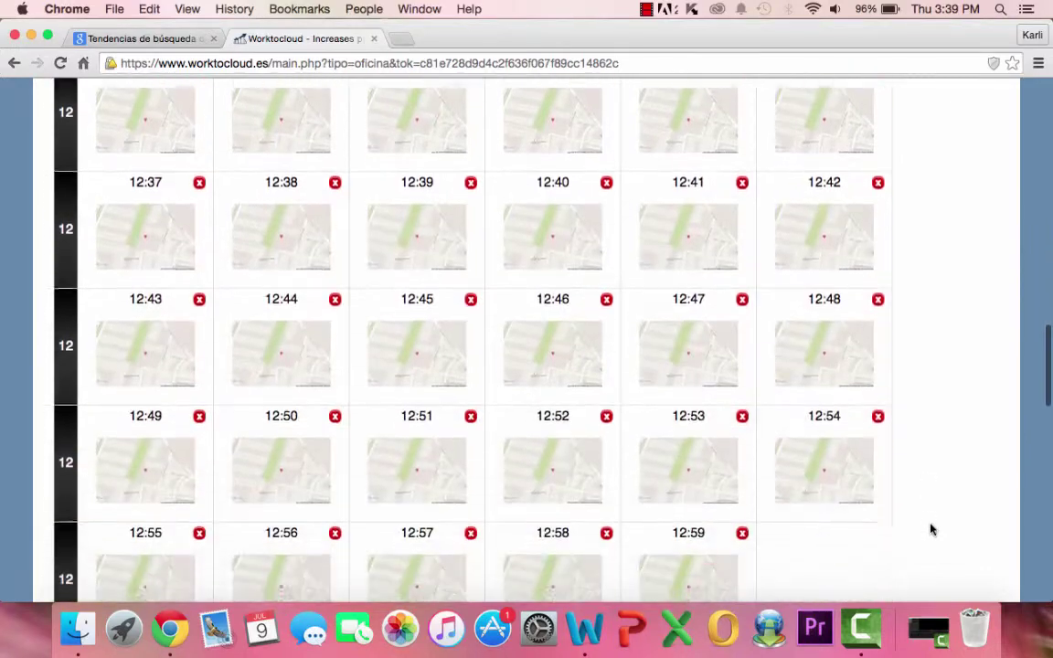
pyautogui.scroll(-15, 930, 525)
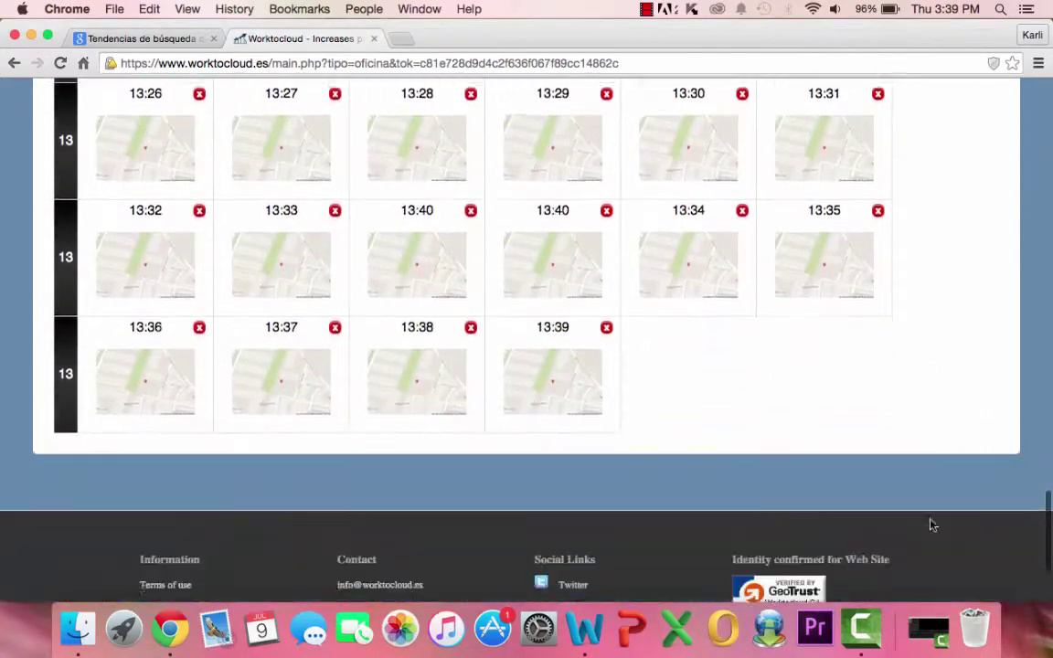
# Step: Show the same employee's Analysis for 09/07/2015 and check the activity chart
pyautogui.scroll(20, 931, 524)
pyautogui.scroll(20, 930, 525)
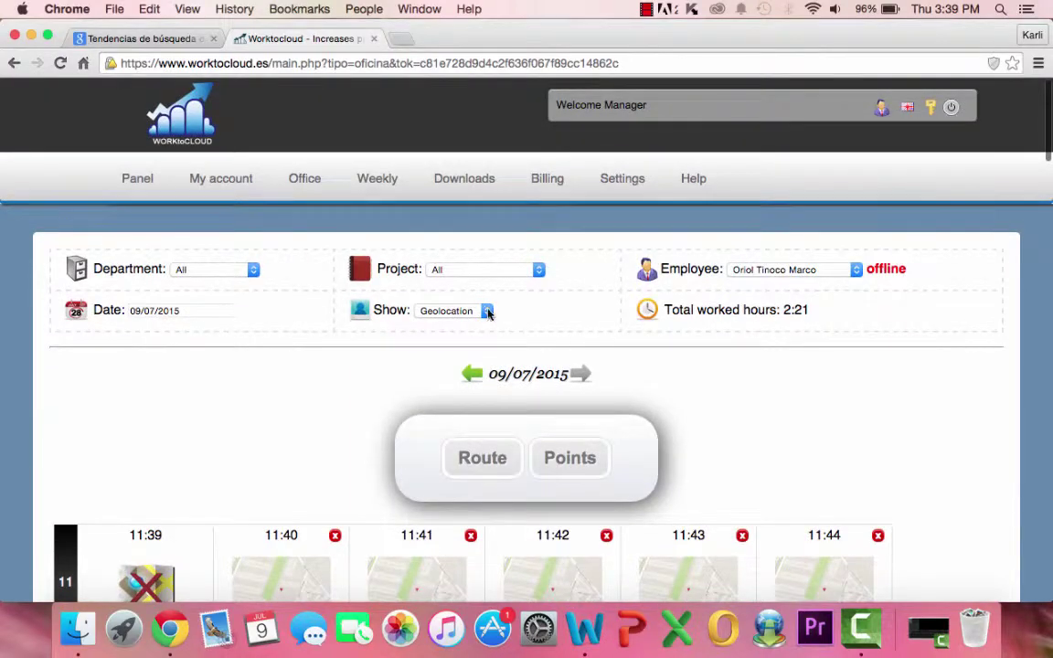
pyautogui.click(487, 312)
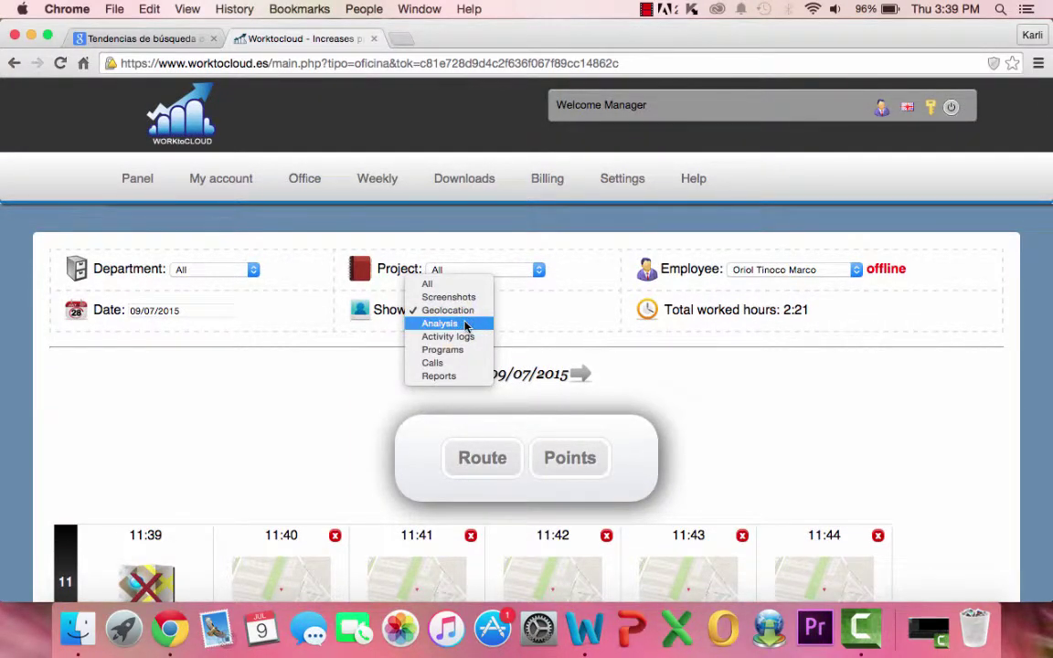
pyautogui.click(465, 324)
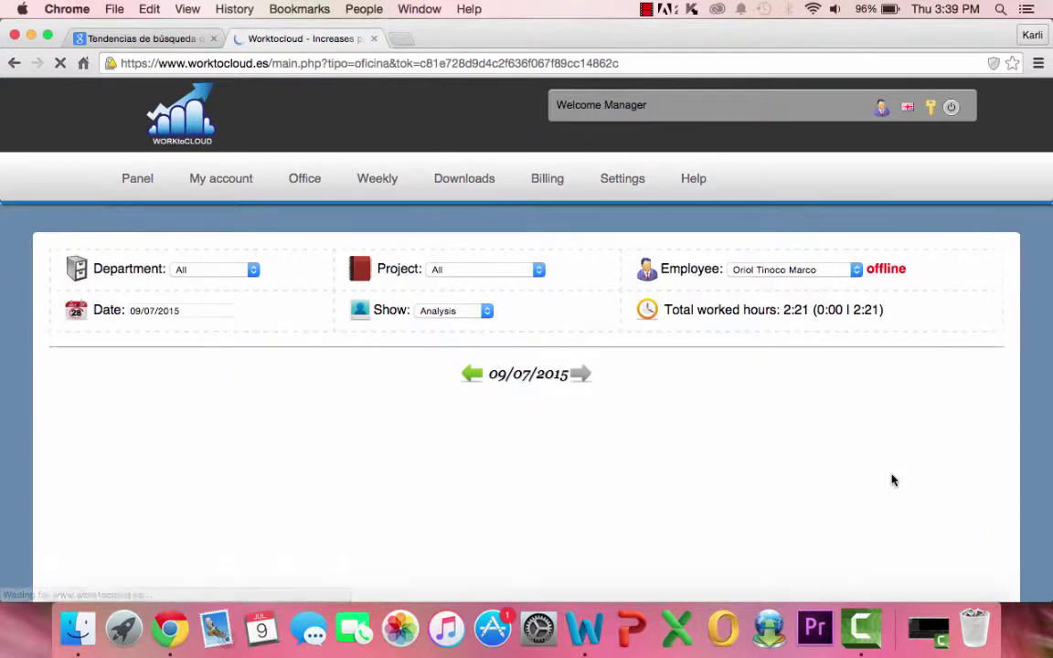
pyautogui.scroll(-5, 893, 480)
pyautogui.scroll(3, 893, 480)
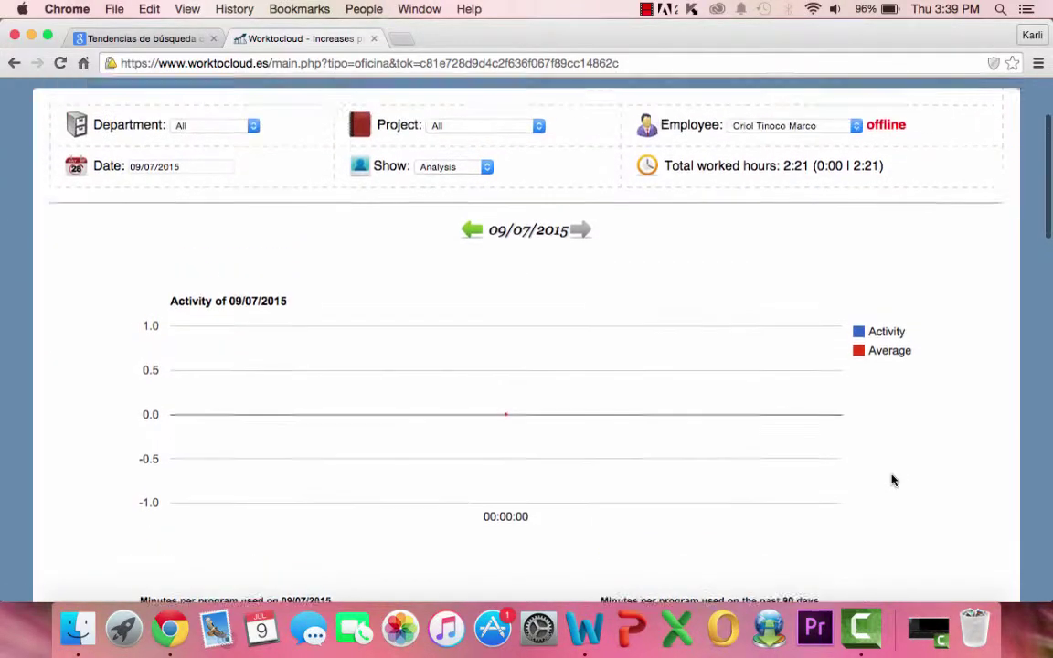
# Step: Switch the Analysis back to the seventh employee in the list, whose screenshots were reviewed earlier
pyautogui.click(857, 182)
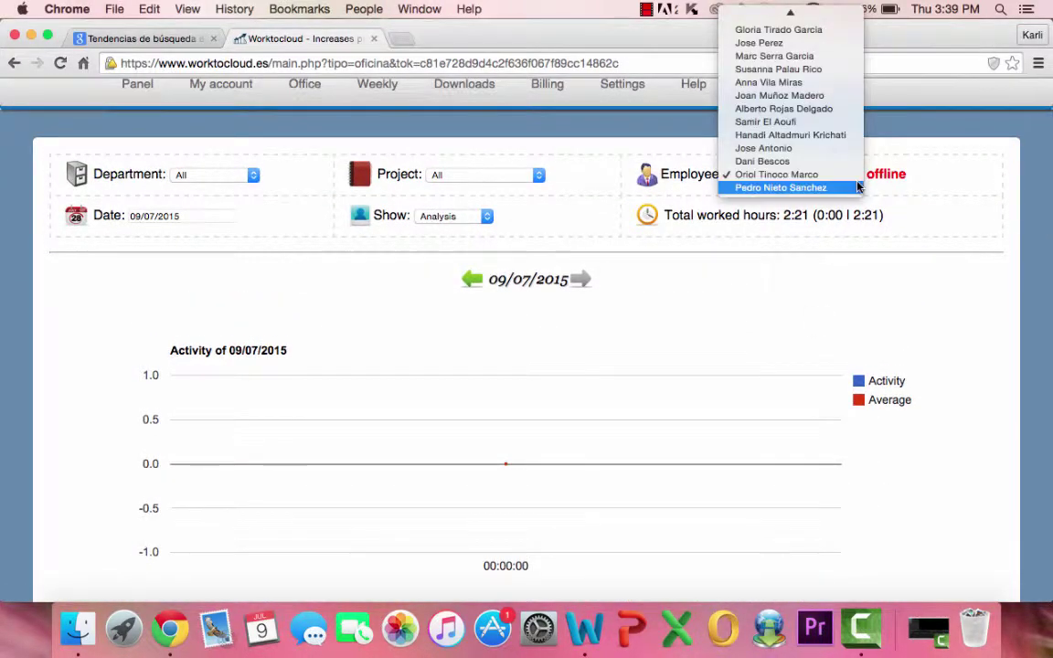
pyautogui.scroll(1, 858, 187)
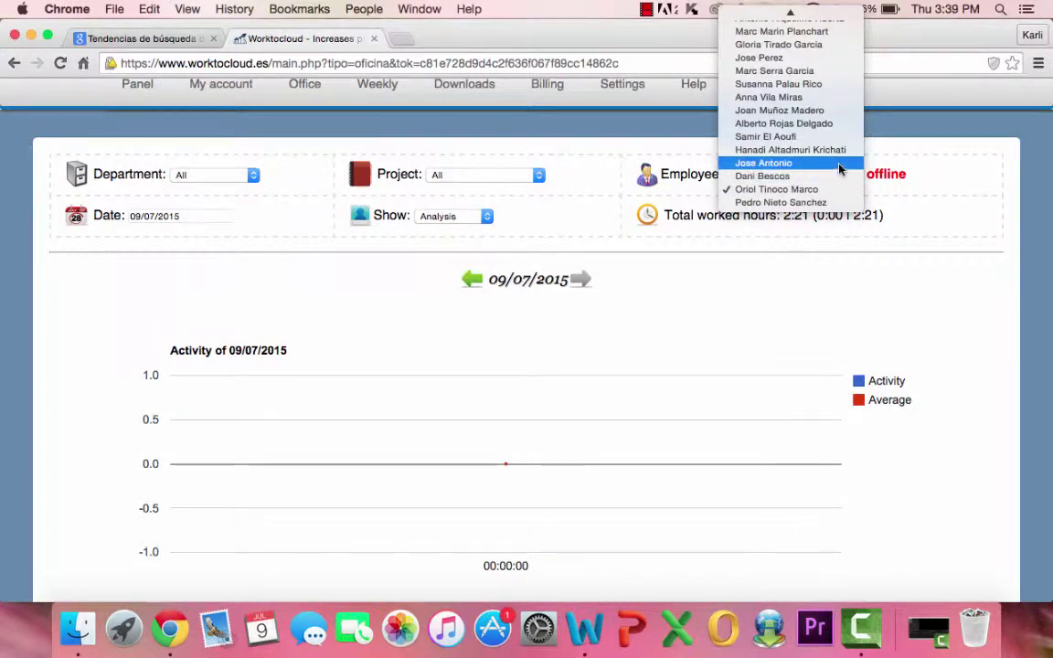
pyautogui.scroll(5, 829, 125)
pyautogui.scroll(4, 829, 126)
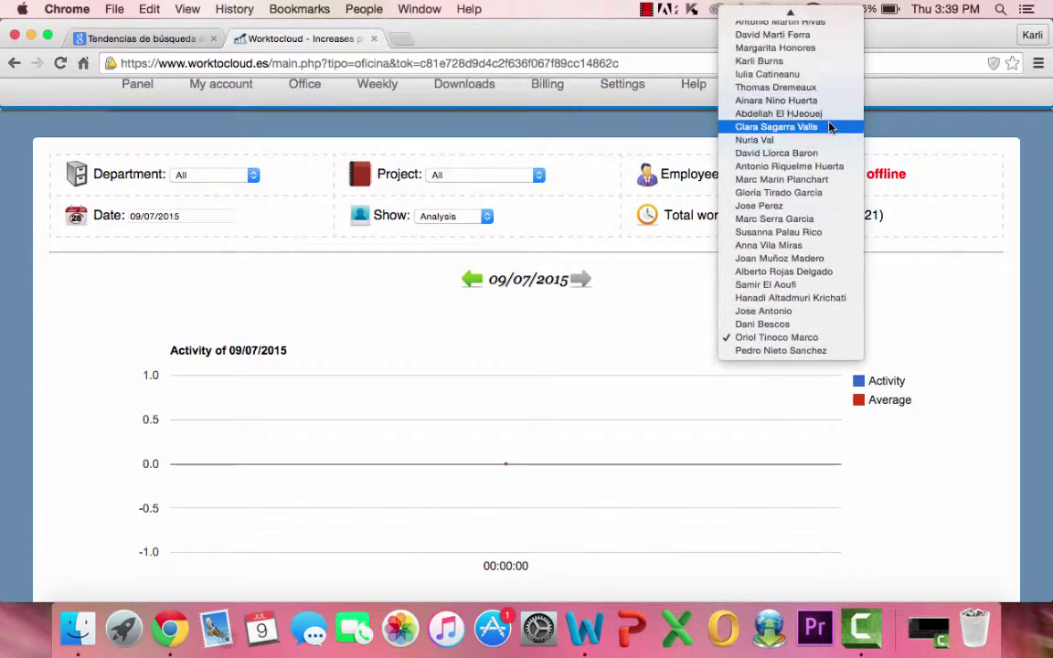
pyautogui.click(811, 88)
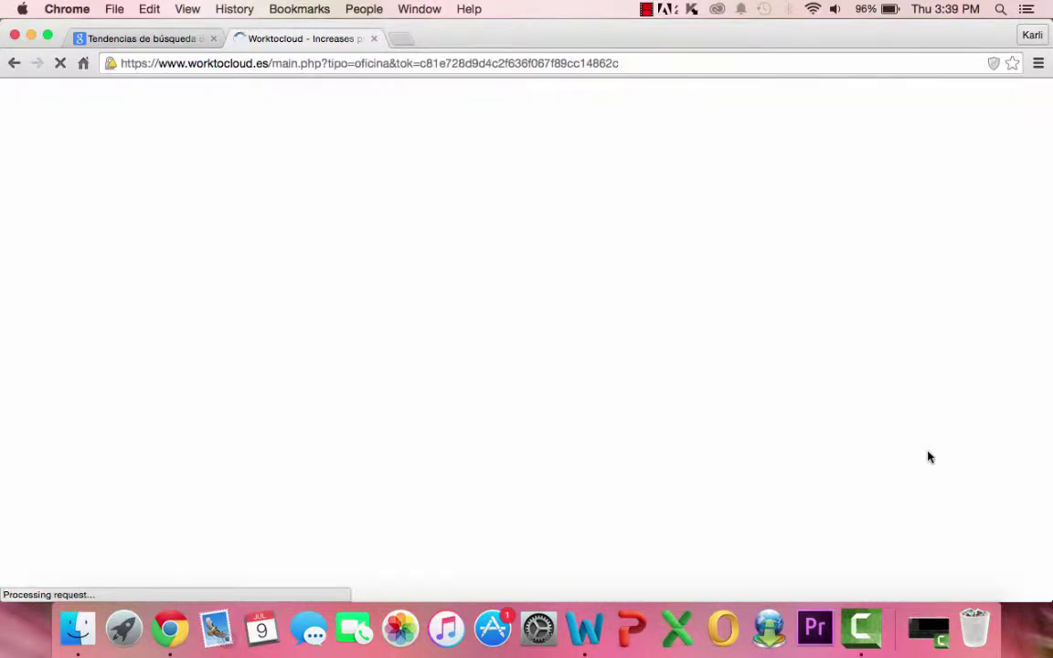
# Step: Examine the Activity of 09/07/2015 chart, checking individual activity points against the average line
pyautogui.scroll(-5, 929, 457)
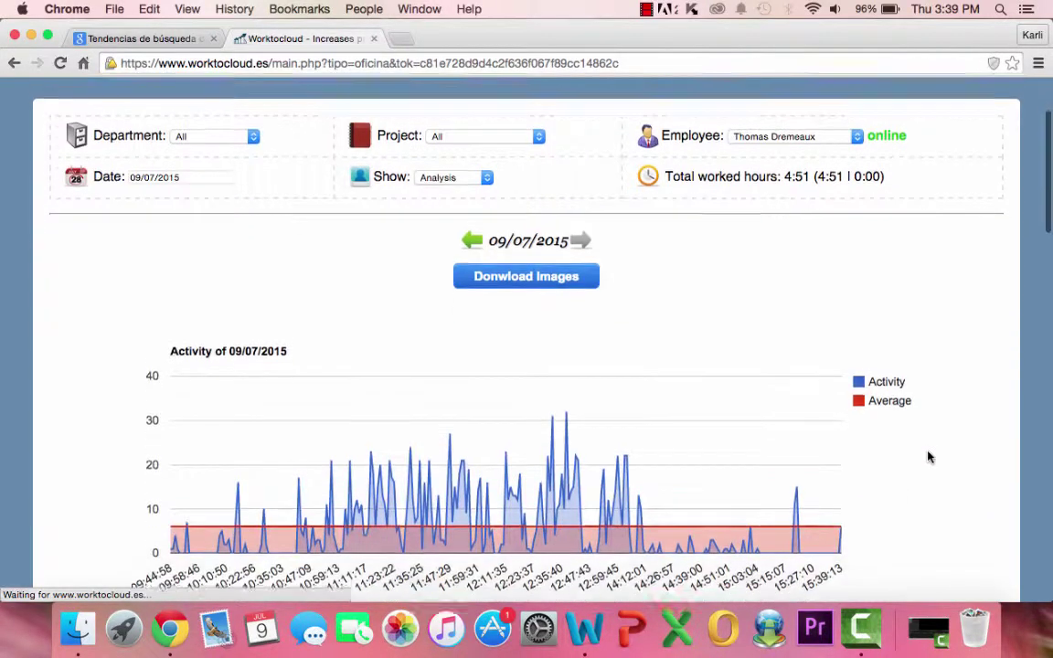
pyautogui.scroll(-1, 929, 457)
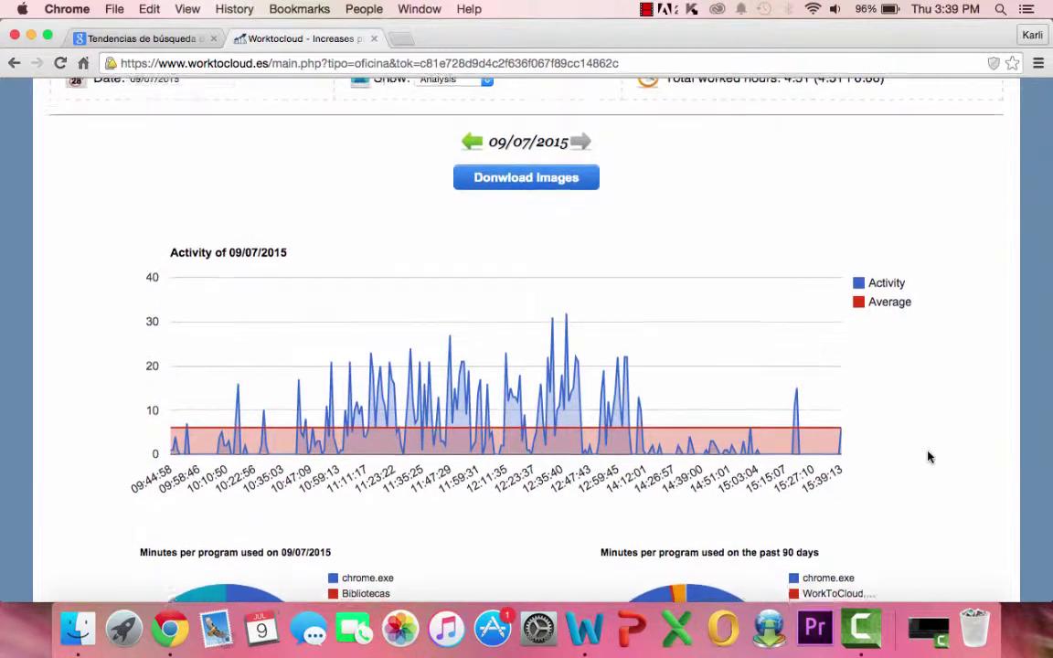
pyautogui.scroll(-1, 929, 457)
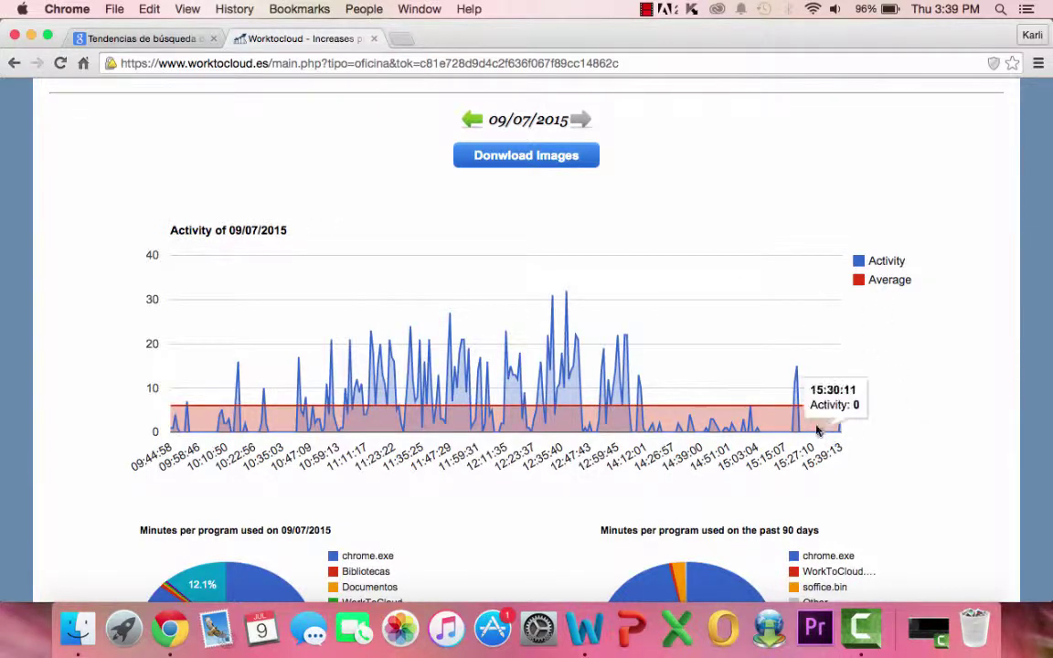
pyautogui.moveTo(819, 415)
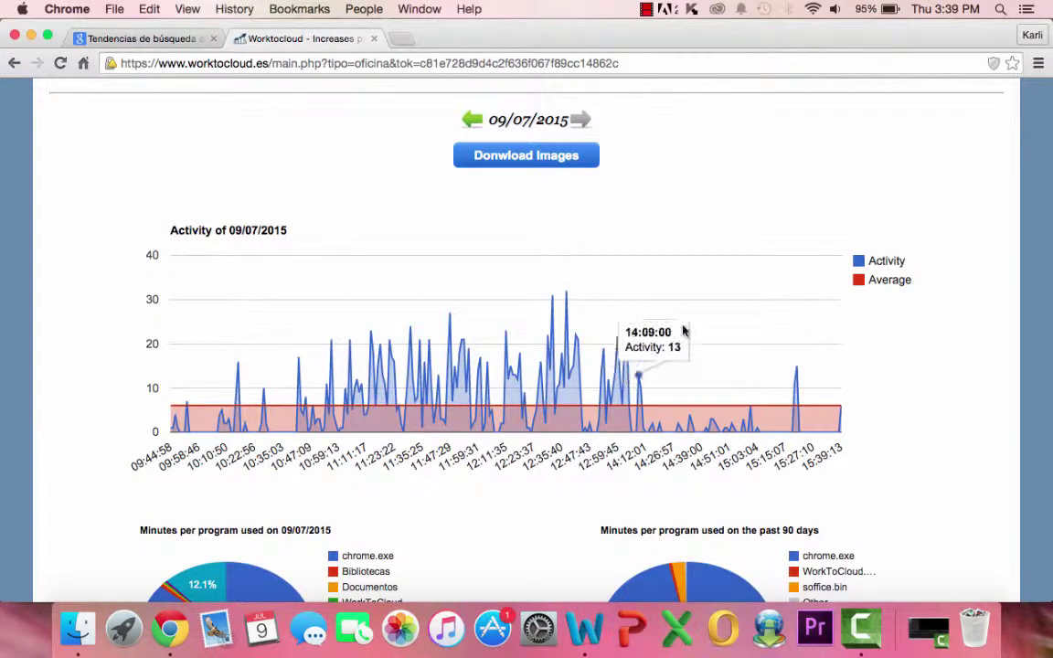
pyautogui.moveTo(567, 298)
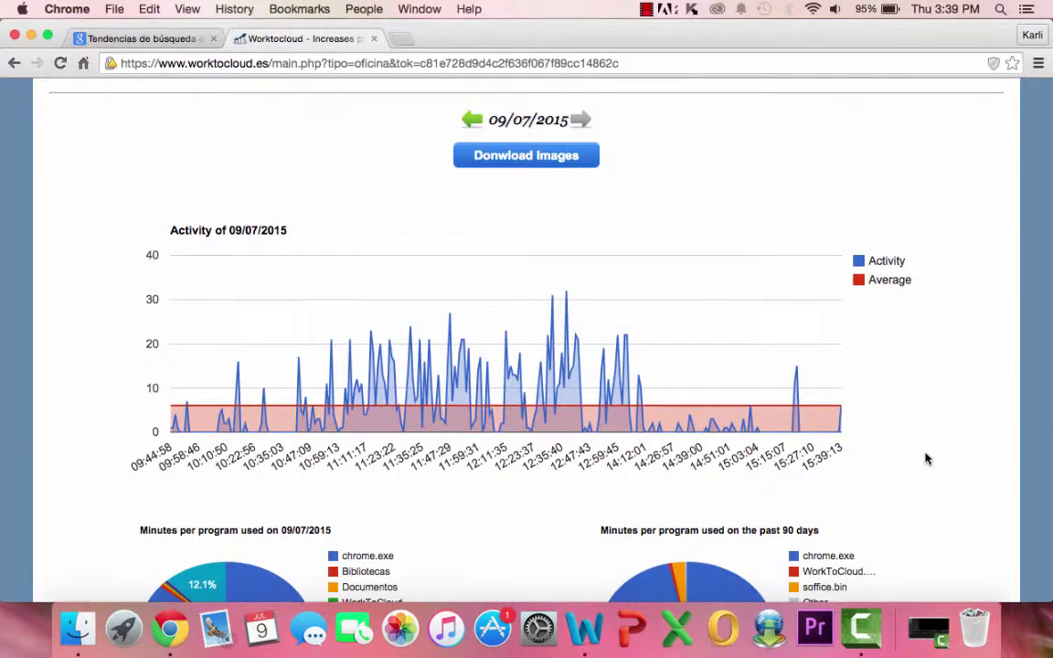
# Step: Examine the minutes-per-program pie charts for 09/07/2015 and the past 90 days, plus the 90-day working hours chart
pyautogui.scroll(-4, 924, 458)
pyautogui.scroll(-1, 925, 459)
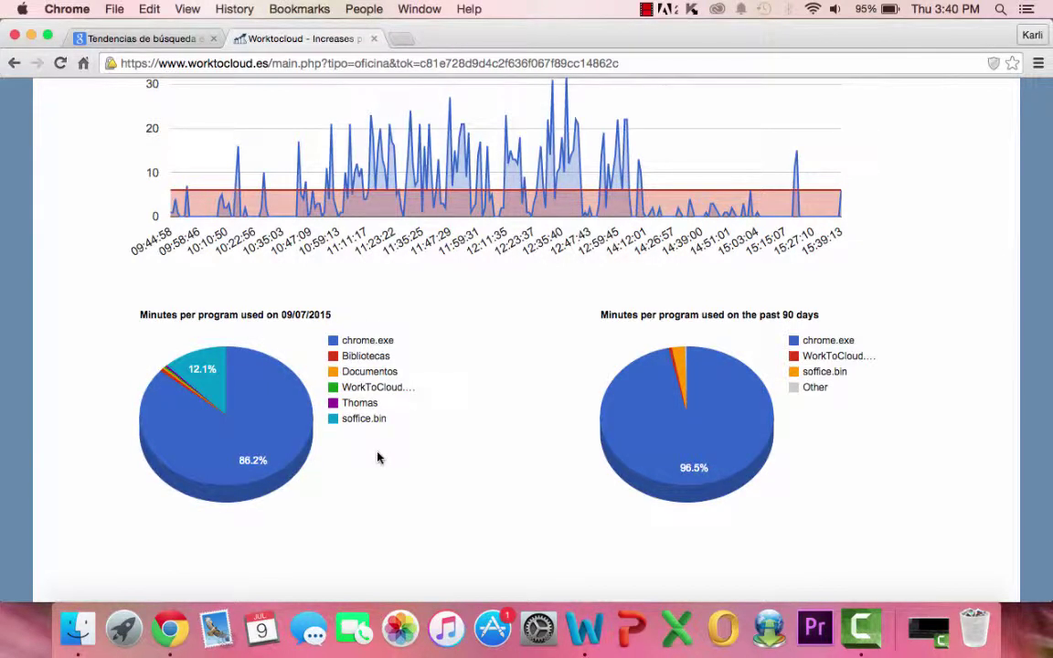
pyautogui.moveTo(289, 437)
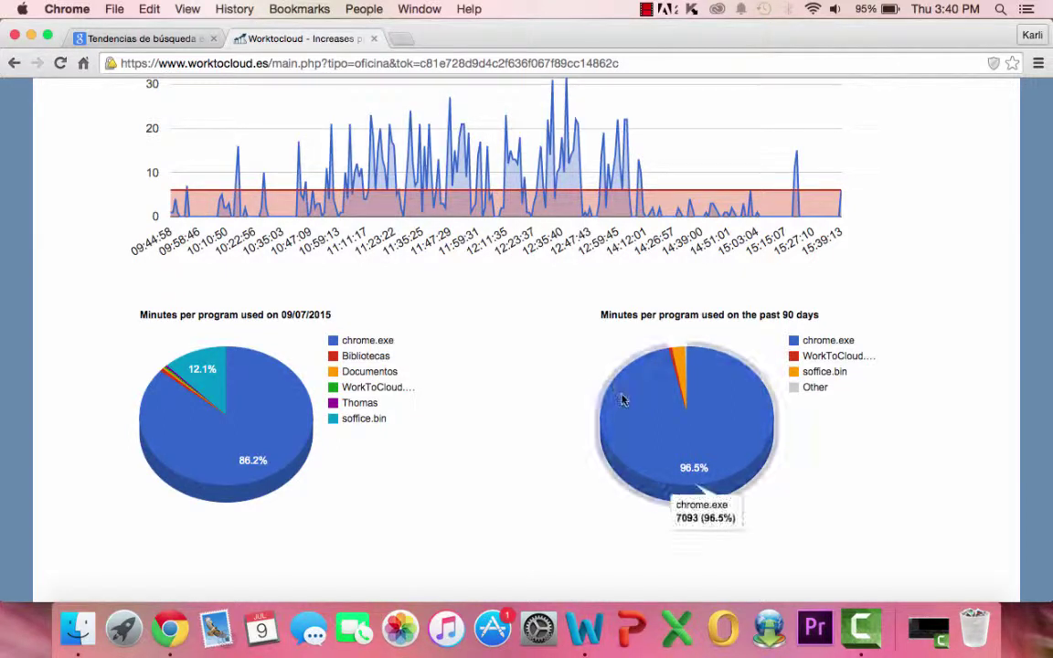
pyautogui.moveTo(647, 418)
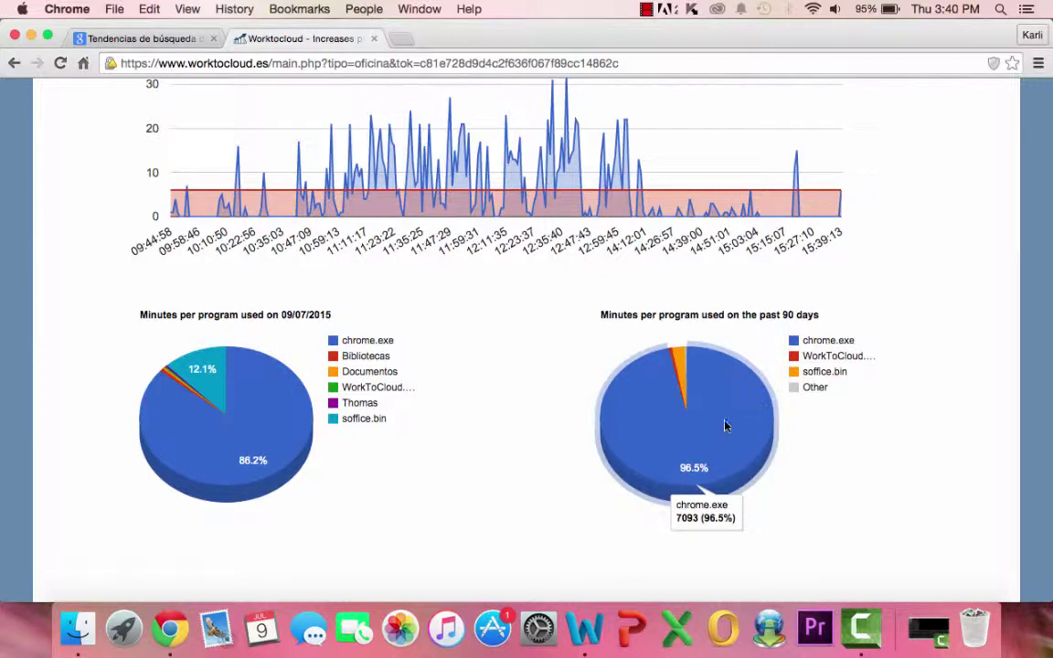
pyautogui.scroll(-5, 725, 426)
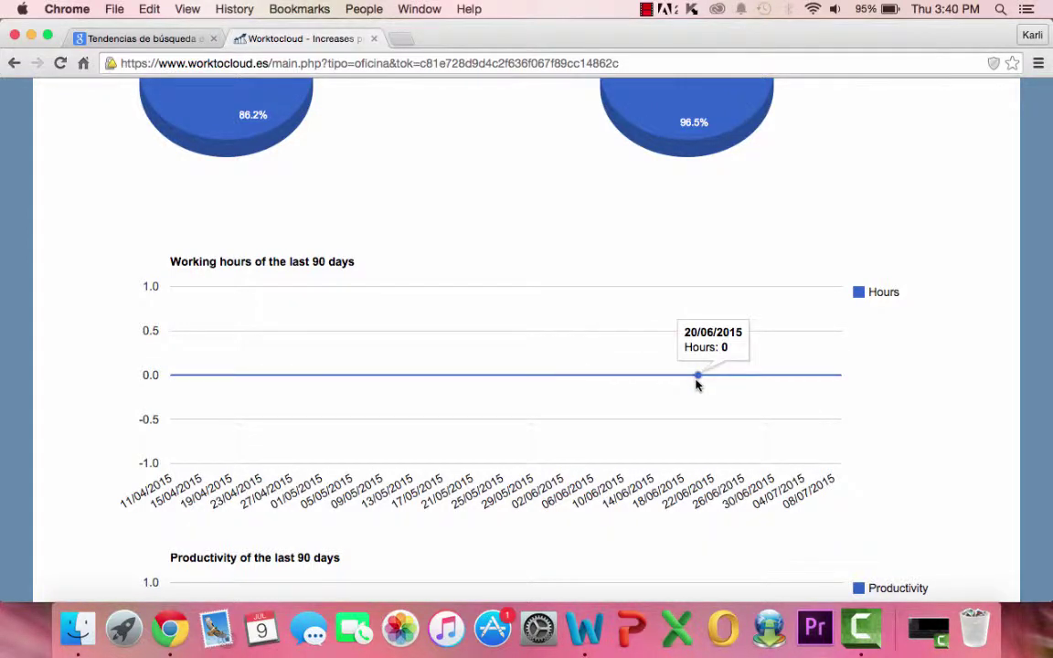
# Step: Switch the Analysis for 09/07/2015 to the fifth-from-last employee in the list
pyautogui.scroll(10, 695, 385)
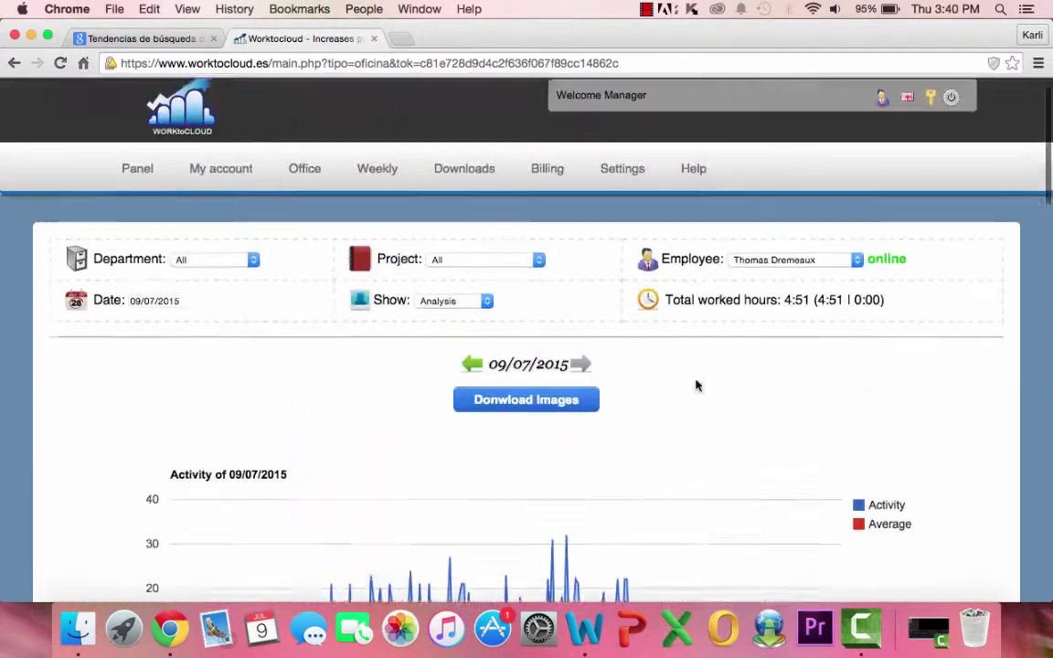
pyautogui.click(855, 269)
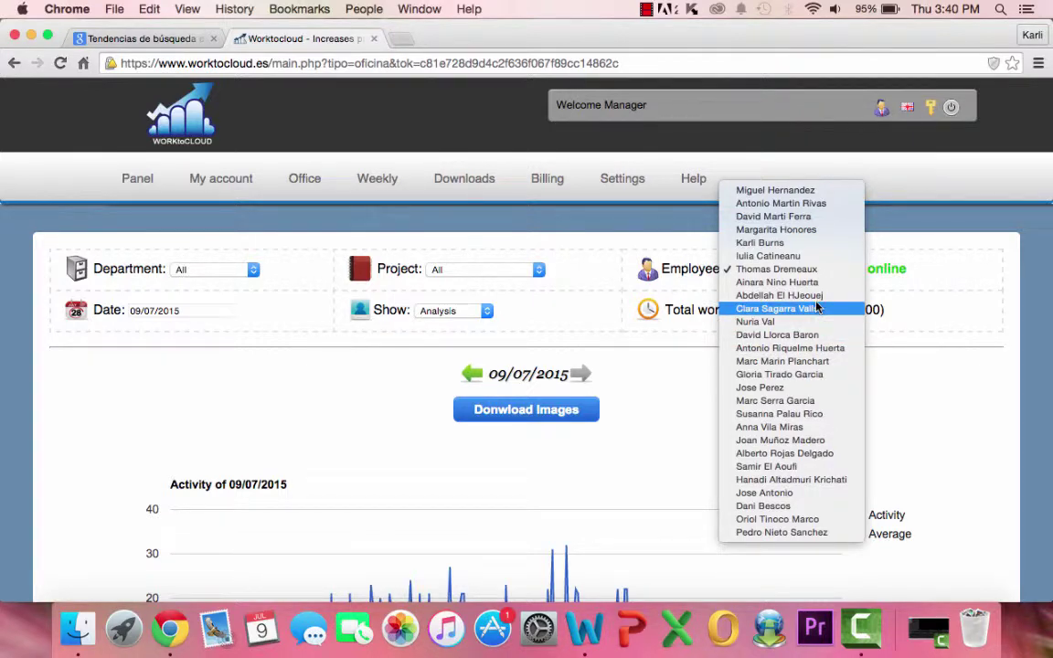
pyautogui.click(806, 486)
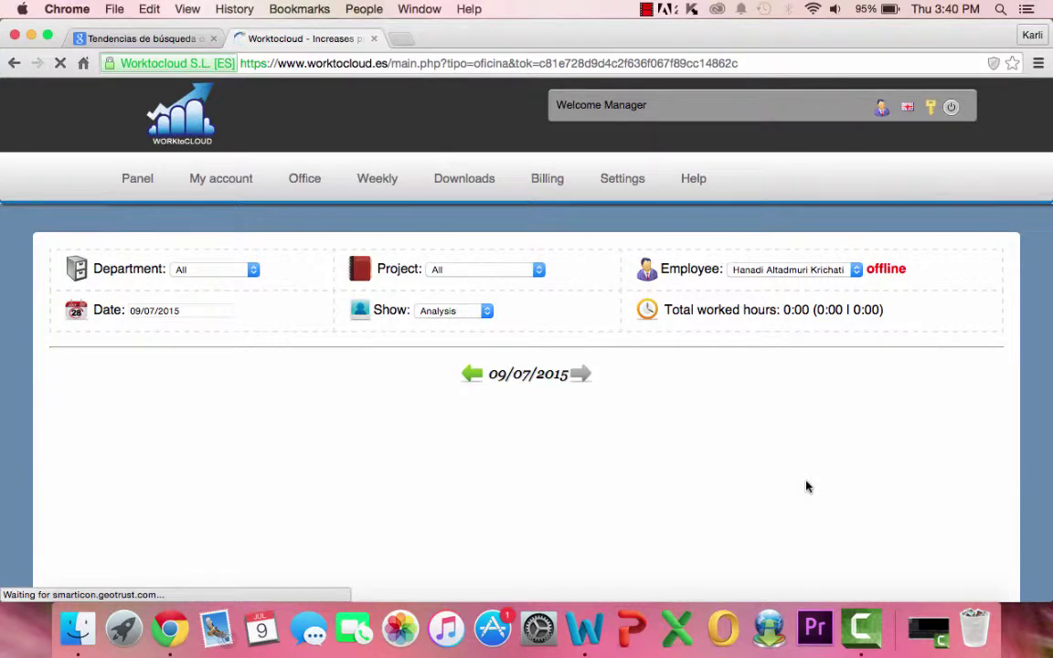
# Step: Examine the employee's working hours and productivity charts for the last 90 days, checking the peak of each
pyautogui.scroll(-10, 806, 486)
pyautogui.scroll(-1, 806, 487)
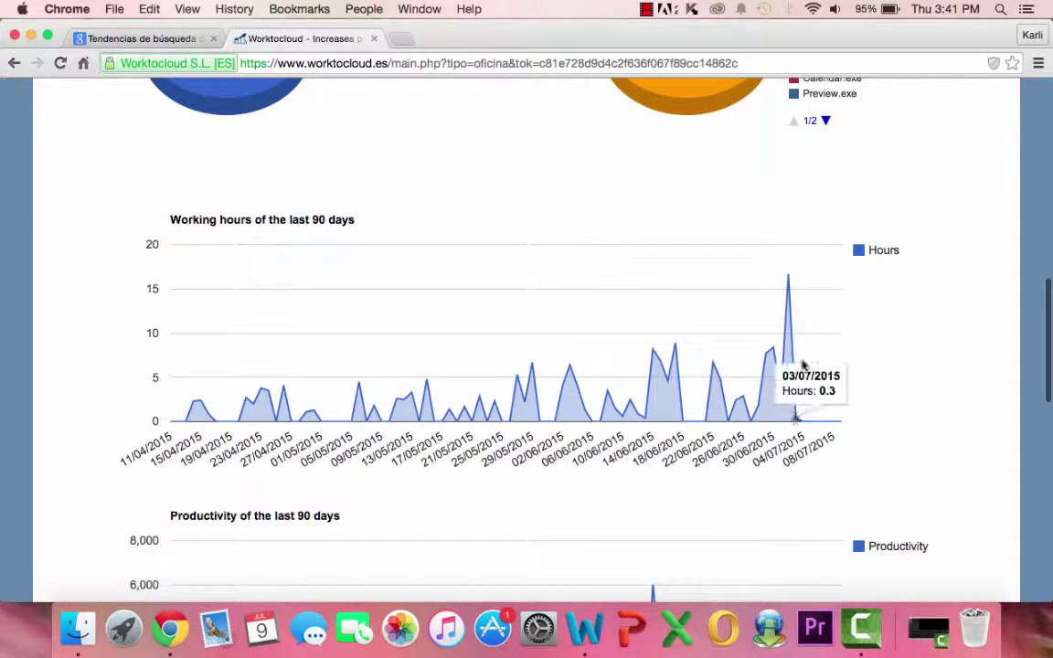
pyautogui.moveTo(793, 276)
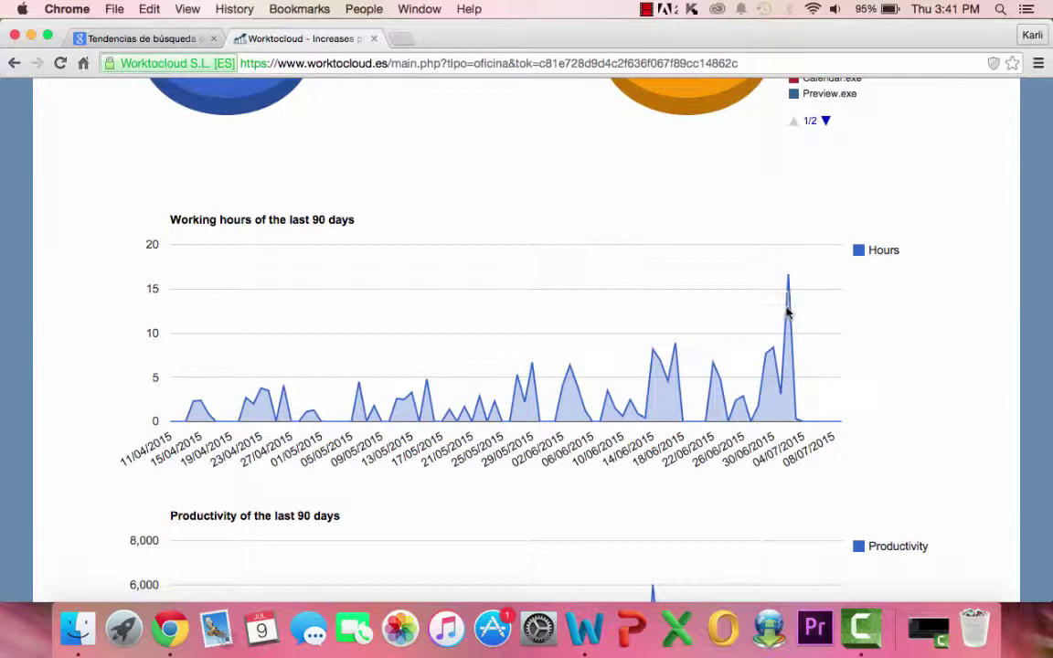
pyautogui.scroll(-5, 770, 510)
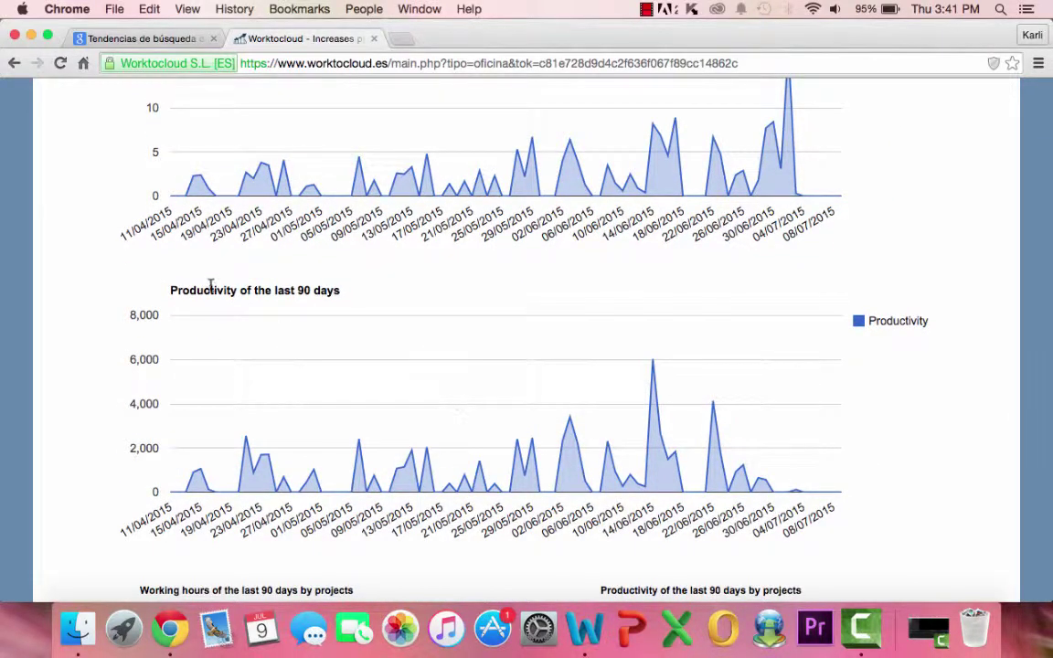
pyautogui.moveTo(653, 360)
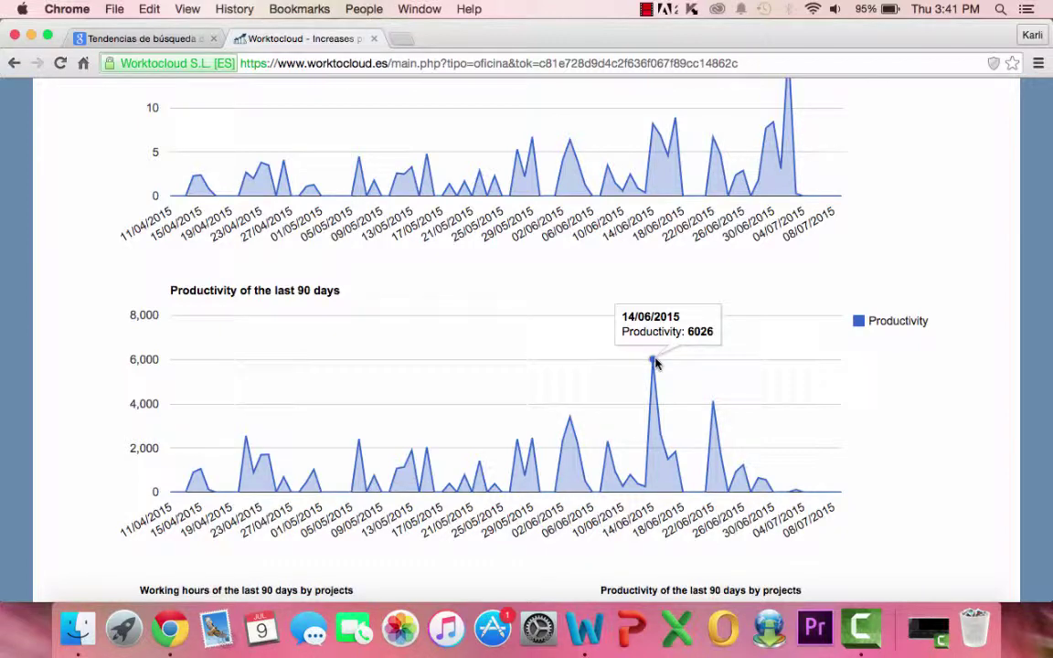
# Step: Examine the two 90-day pie charts splitting working hours and productivity by project, checking individual slices
pyautogui.scroll(-6, 654, 364)
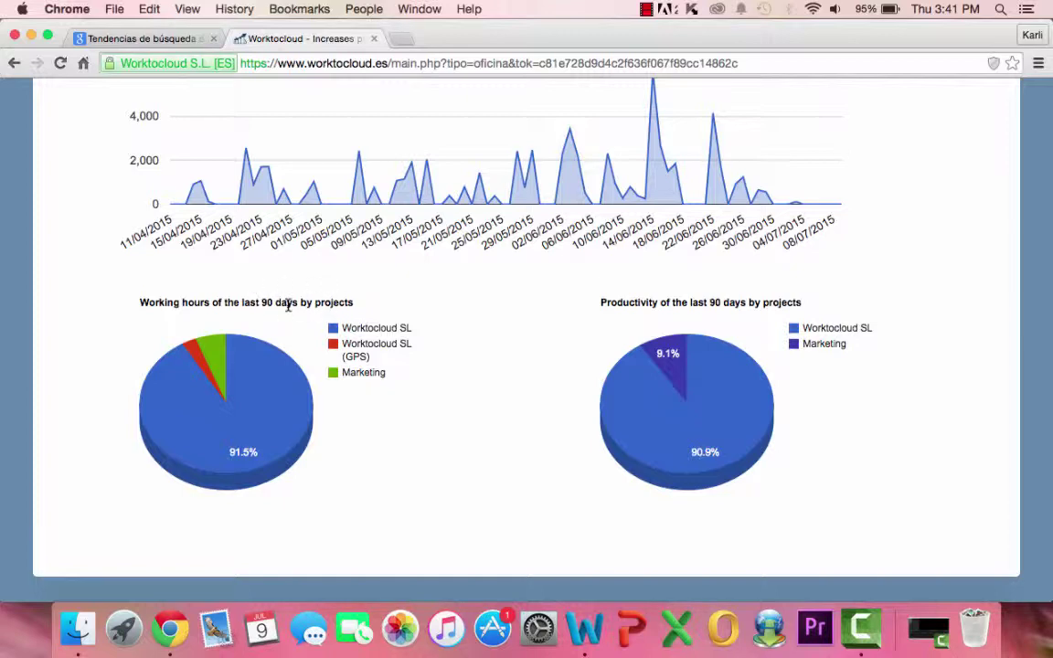
pyautogui.scroll(-10, 595, 336)
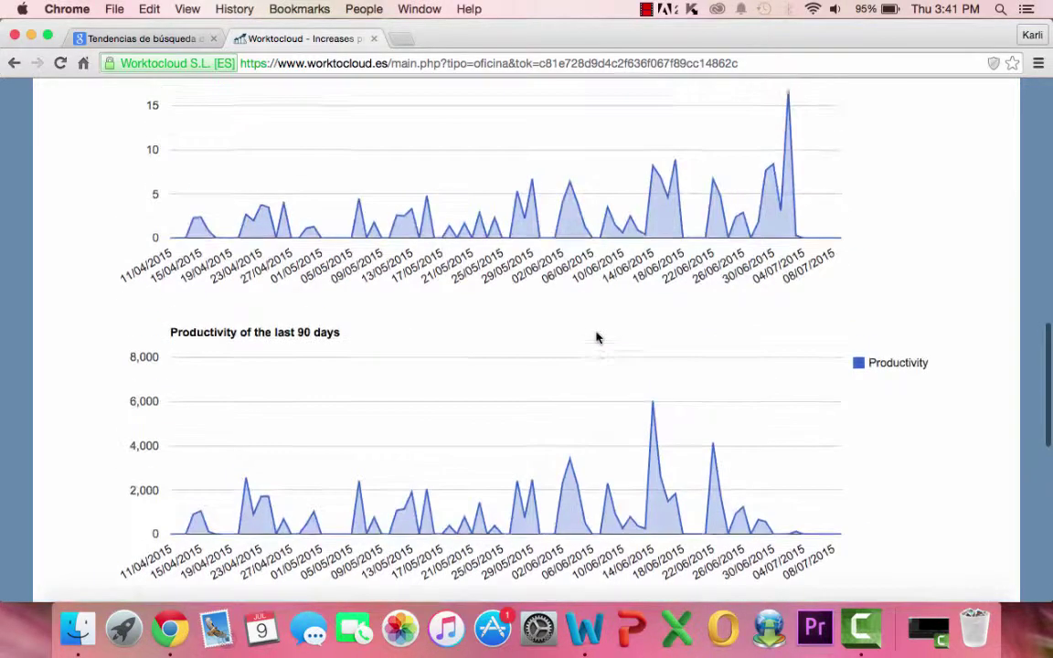
pyautogui.scroll(2, 595, 337)
pyautogui.scroll(-10, 596, 338)
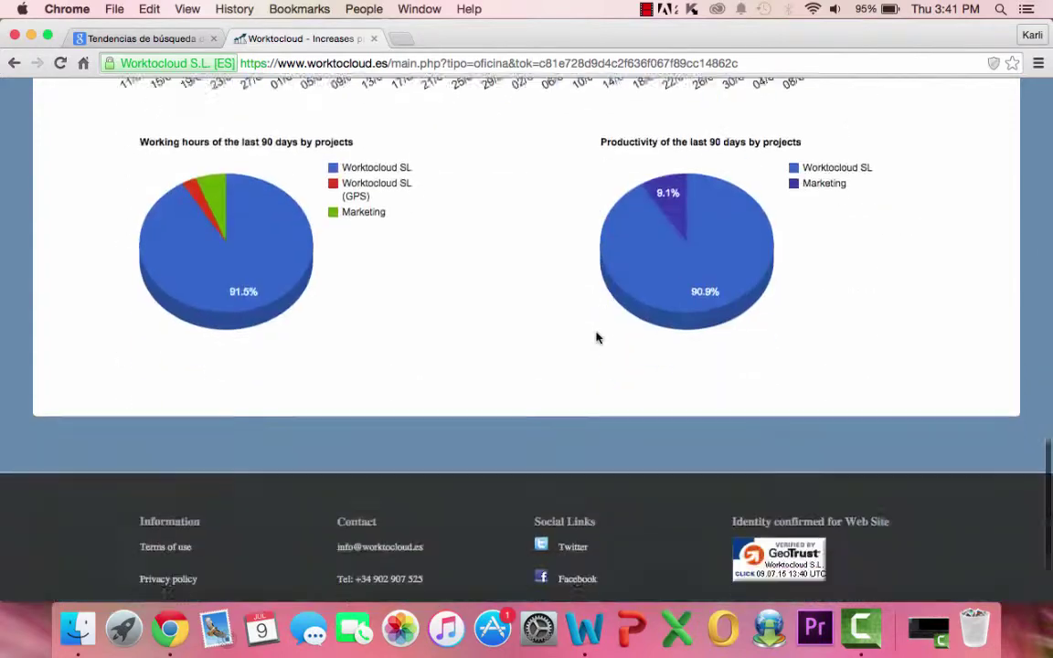
pyautogui.scroll(5, 592, 352)
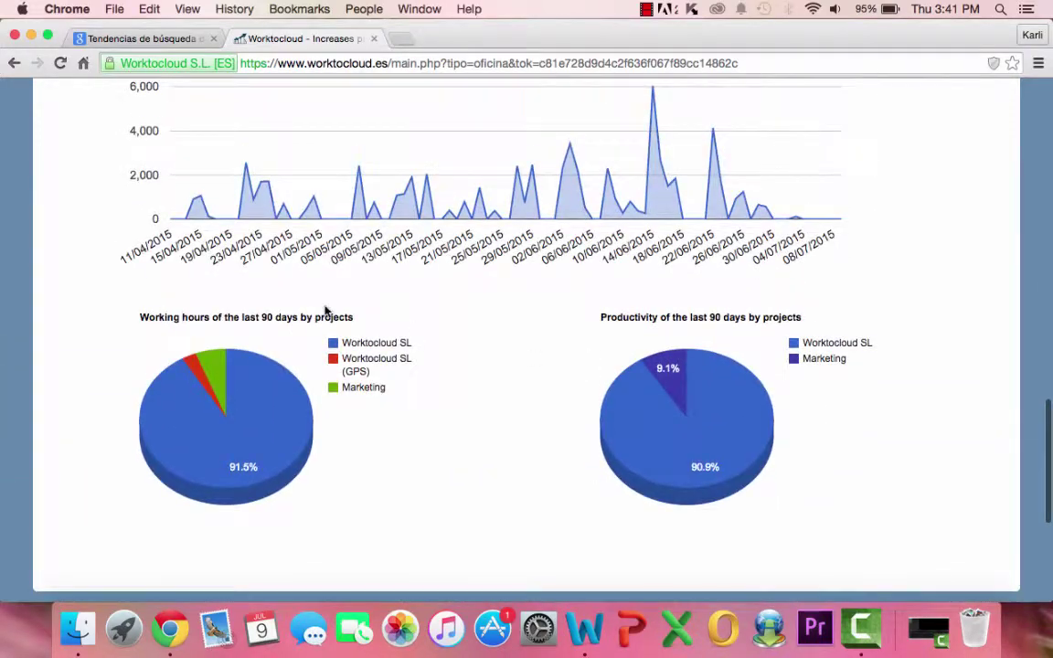
pyautogui.moveTo(263, 432)
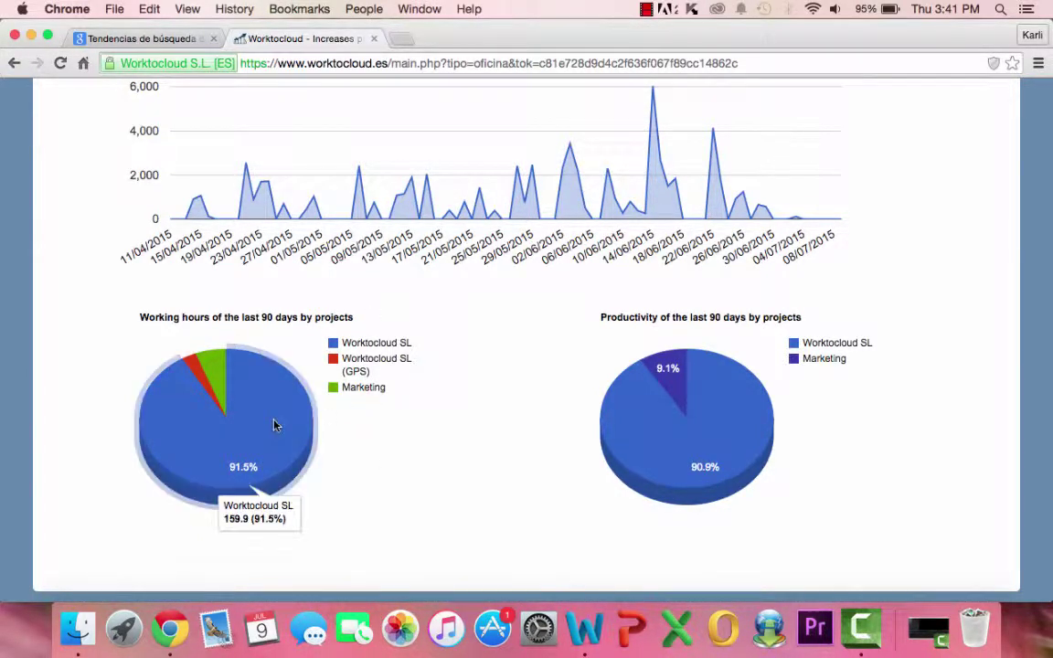
pyautogui.moveTo(212, 386)
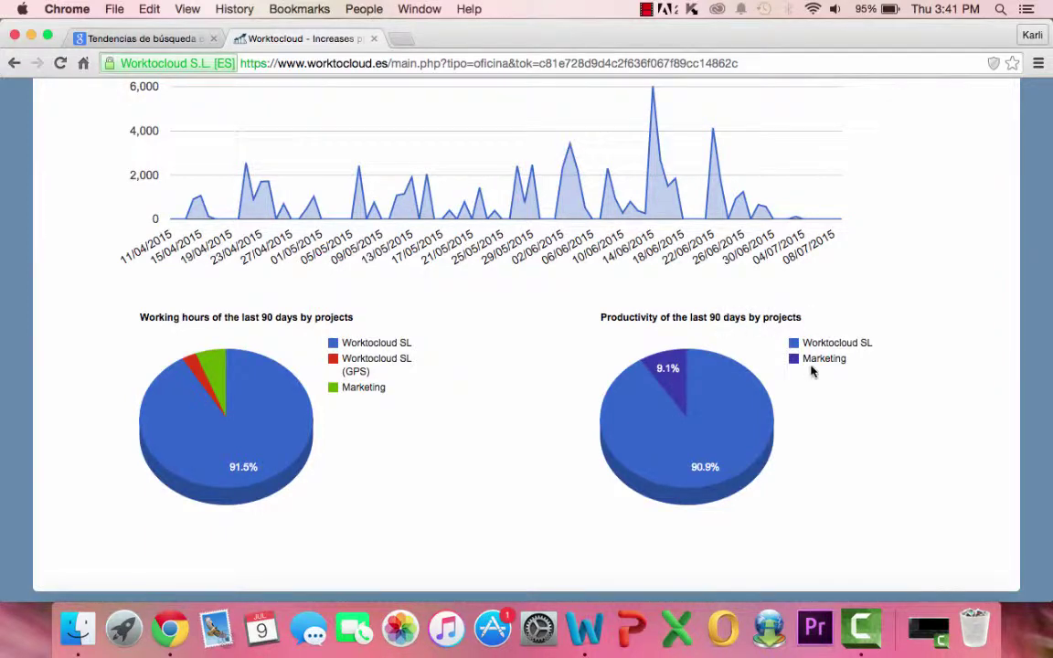
pyautogui.moveTo(655, 361)
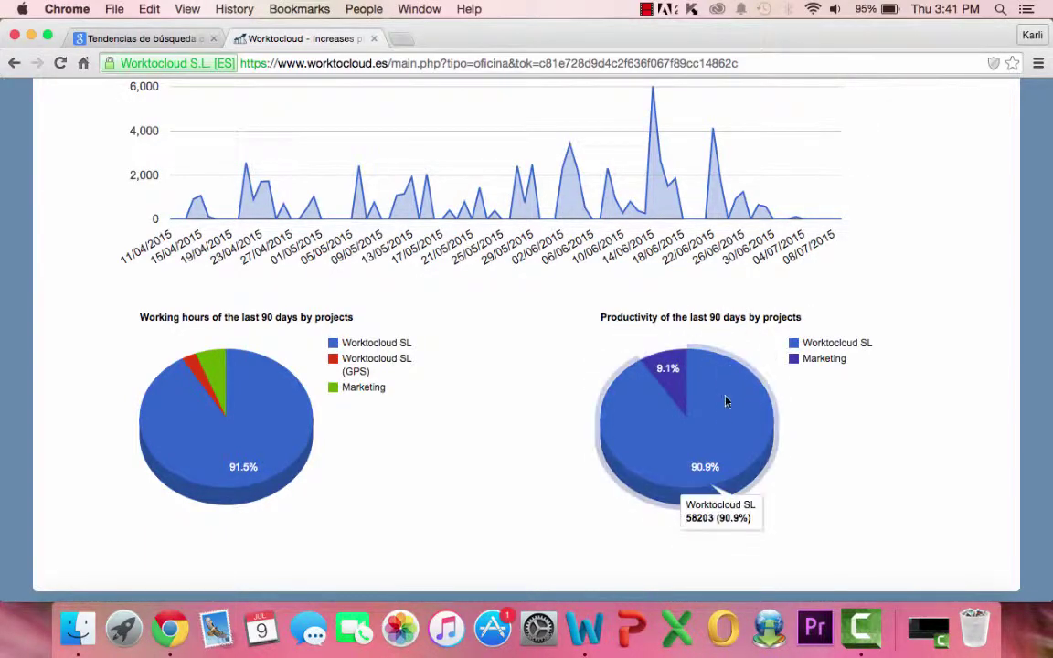
# Step: Show the Activity logs for 09/07/2015 and switch to the employee listed 16 places above the current one
pyautogui.scroll(3, 804, 433)
pyautogui.scroll(15, 804, 435)
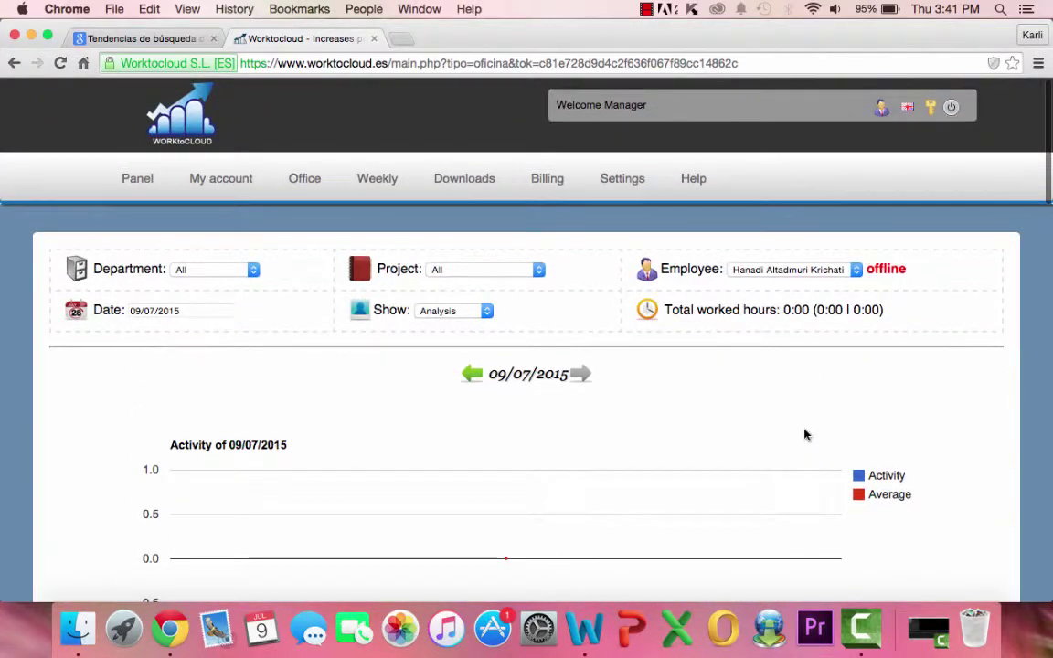
pyautogui.click(488, 311)
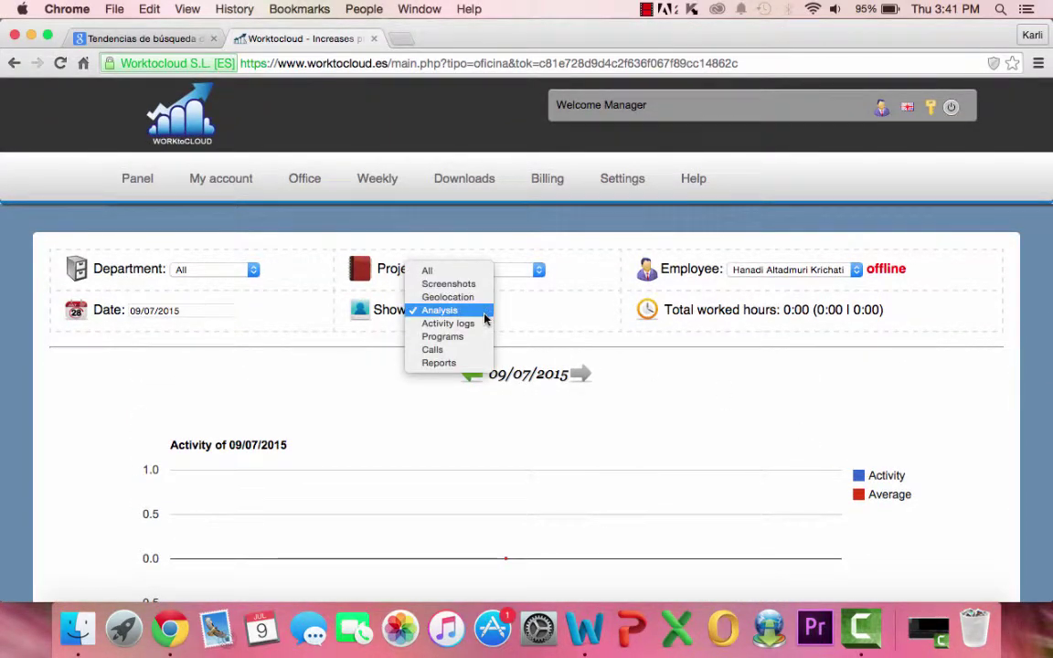
pyautogui.click(479, 324)
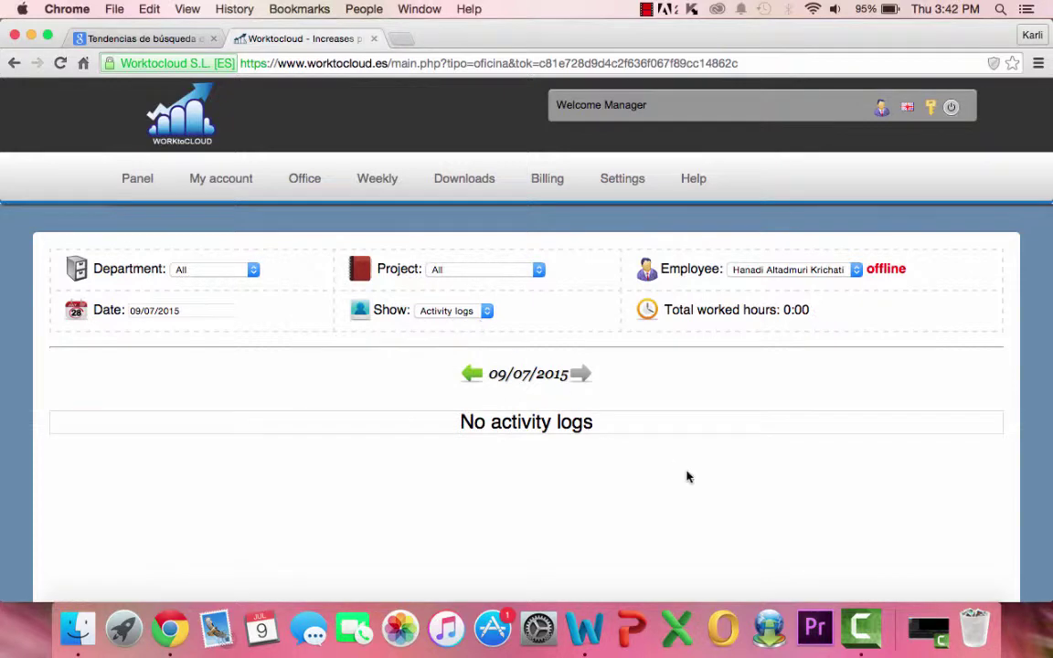
pyautogui.click(856, 272)
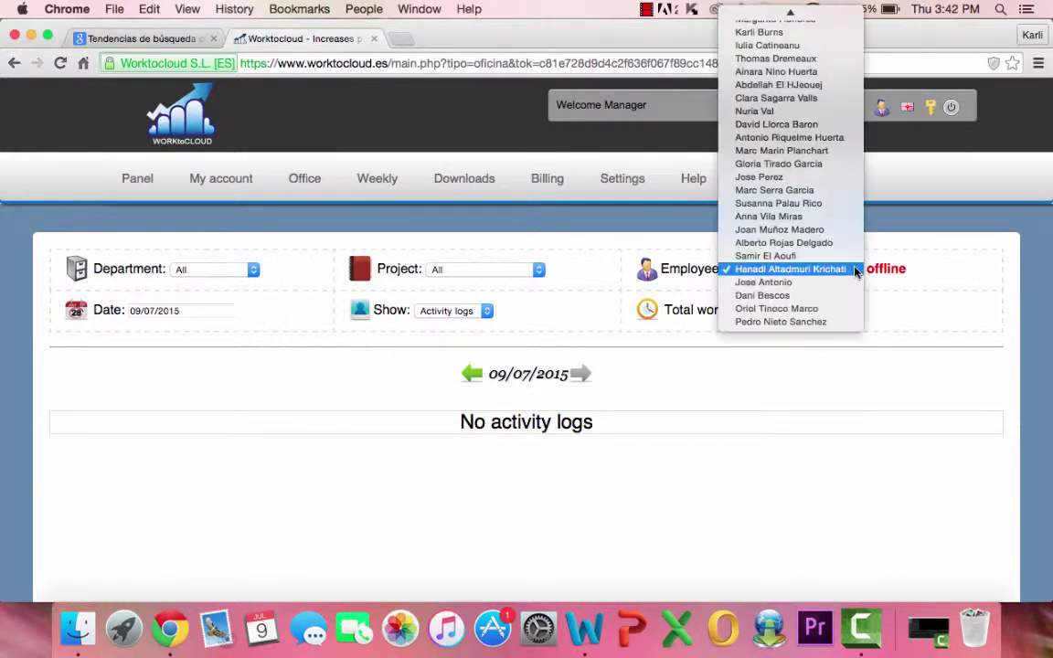
pyautogui.click(779, 58)
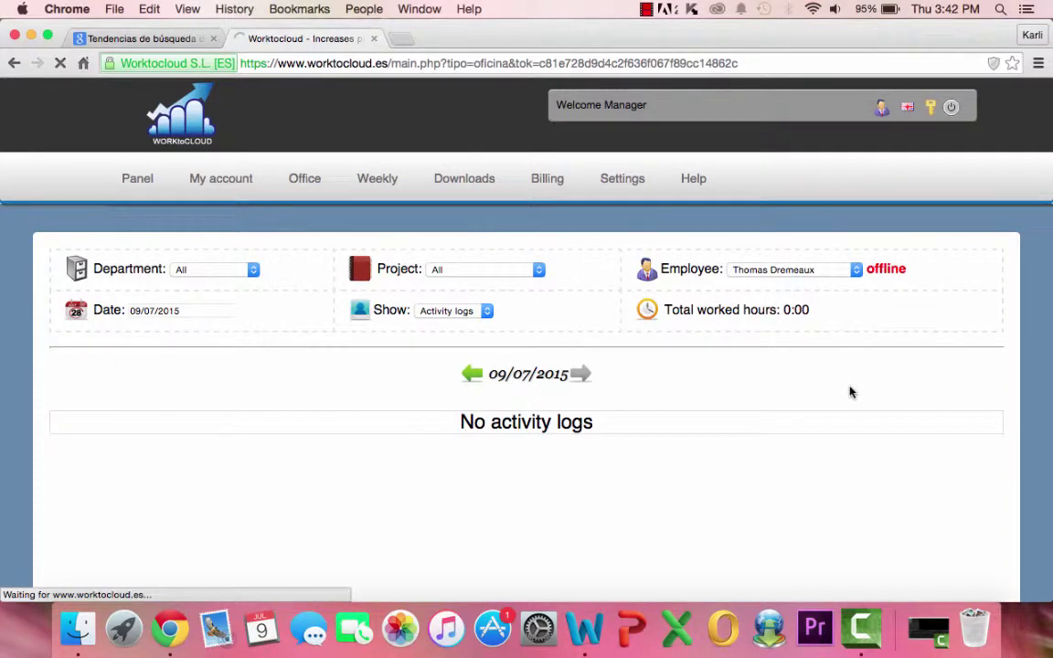
# Step: Examine the 09/07/2015 activity log entries, reviewing their type, executable, window title and hour
pyautogui.scroll(-3, 850, 392)
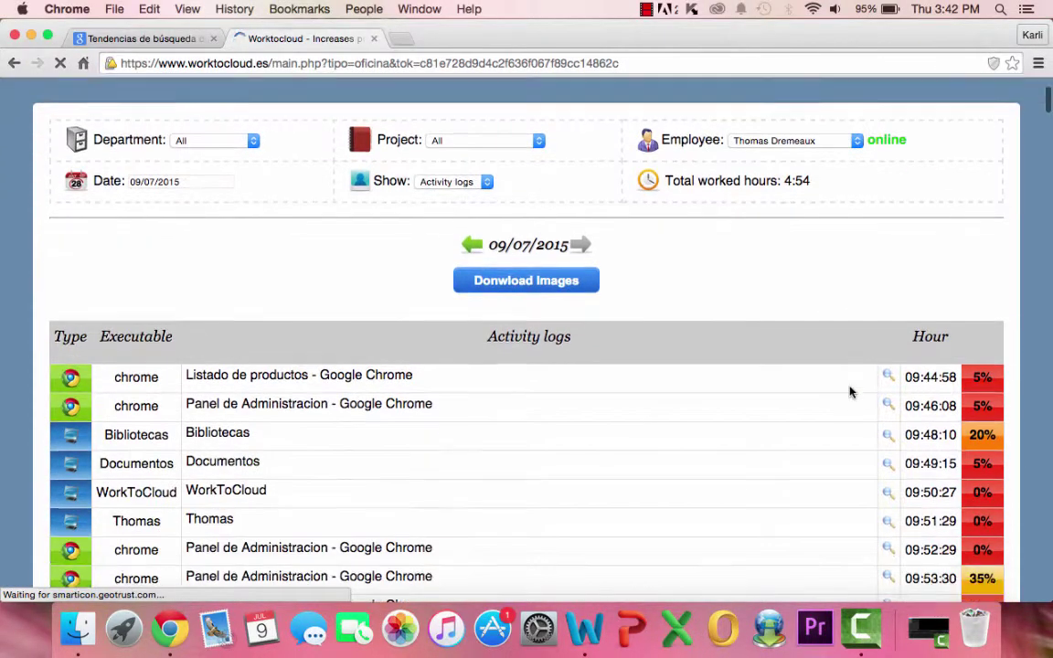
pyautogui.scroll(-3, 1039, 329)
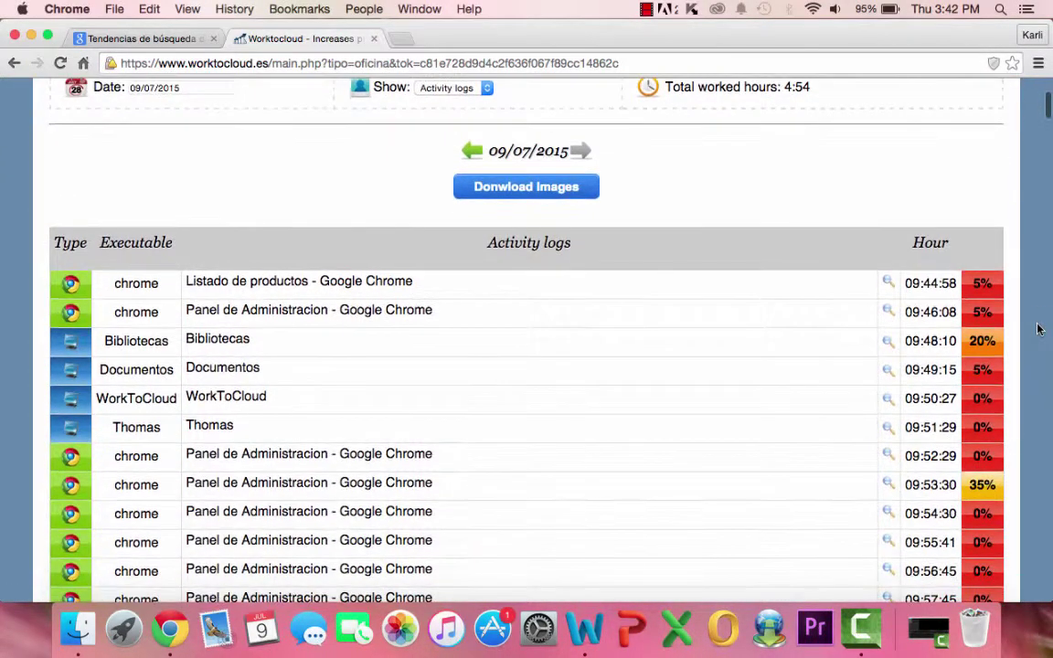
pyautogui.scroll(-1, 1039, 329)
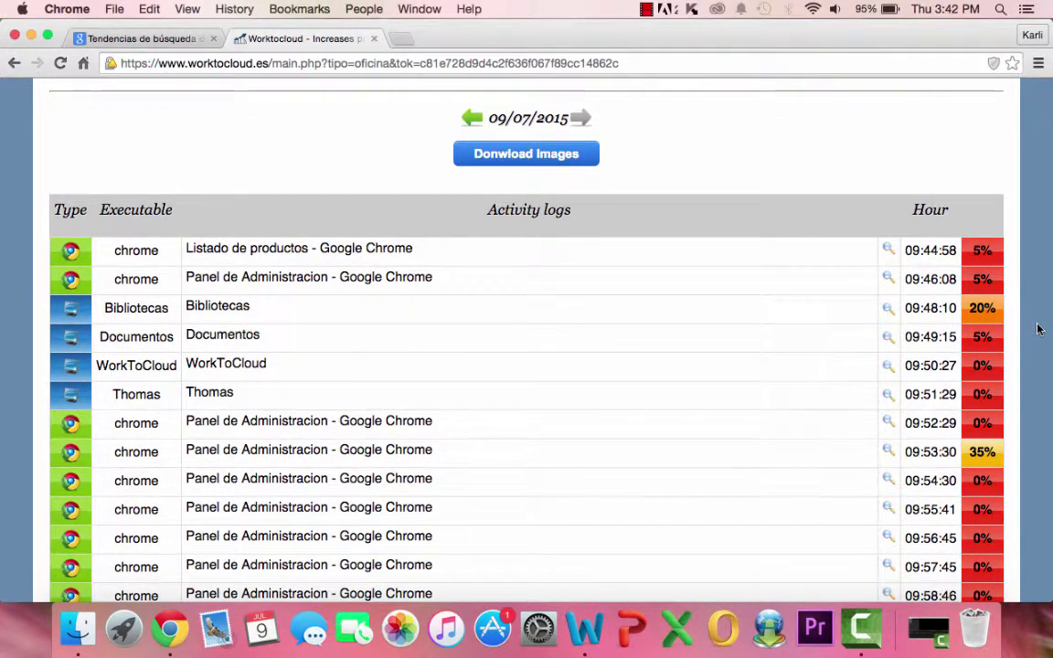
pyautogui.scroll(-1, 1038, 329)
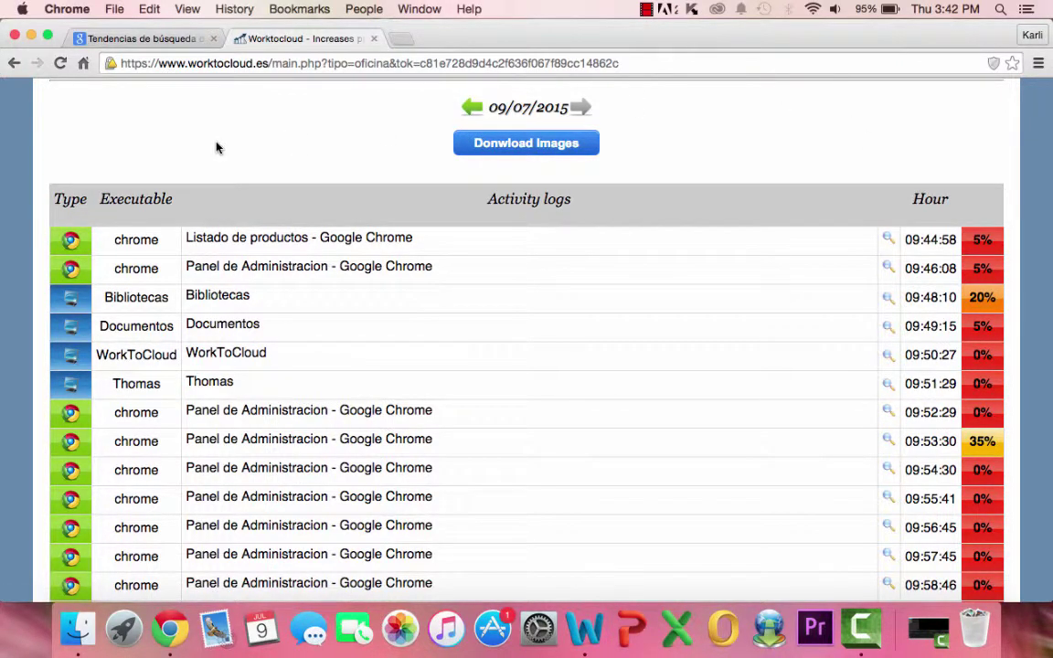
pyautogui.tripleClick(137, 239)
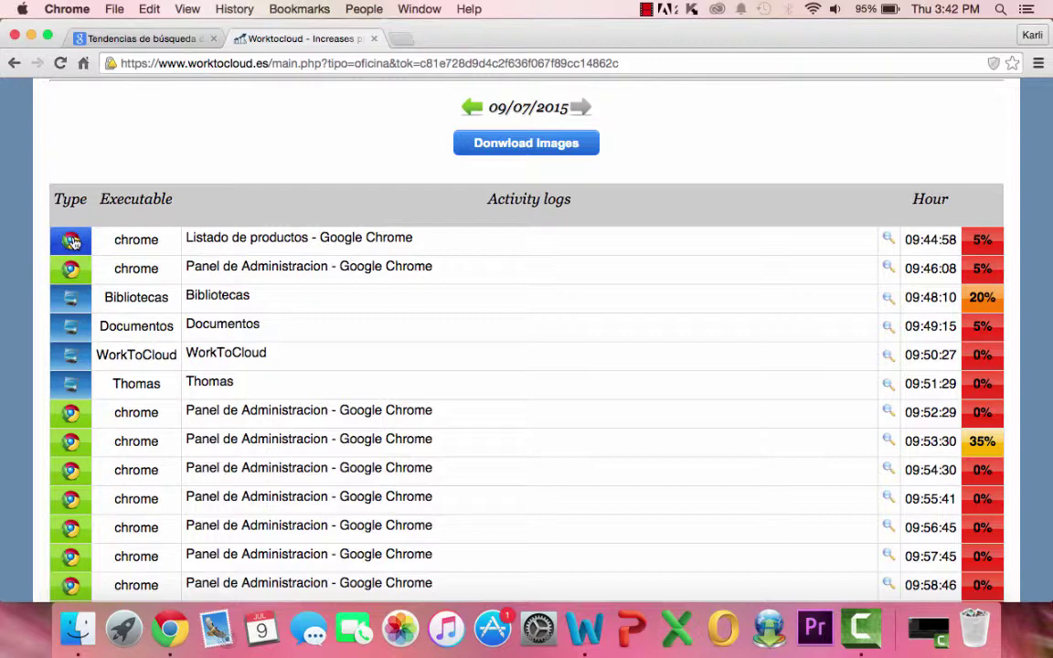
pyautogui.scroll(-3, 72, 241)
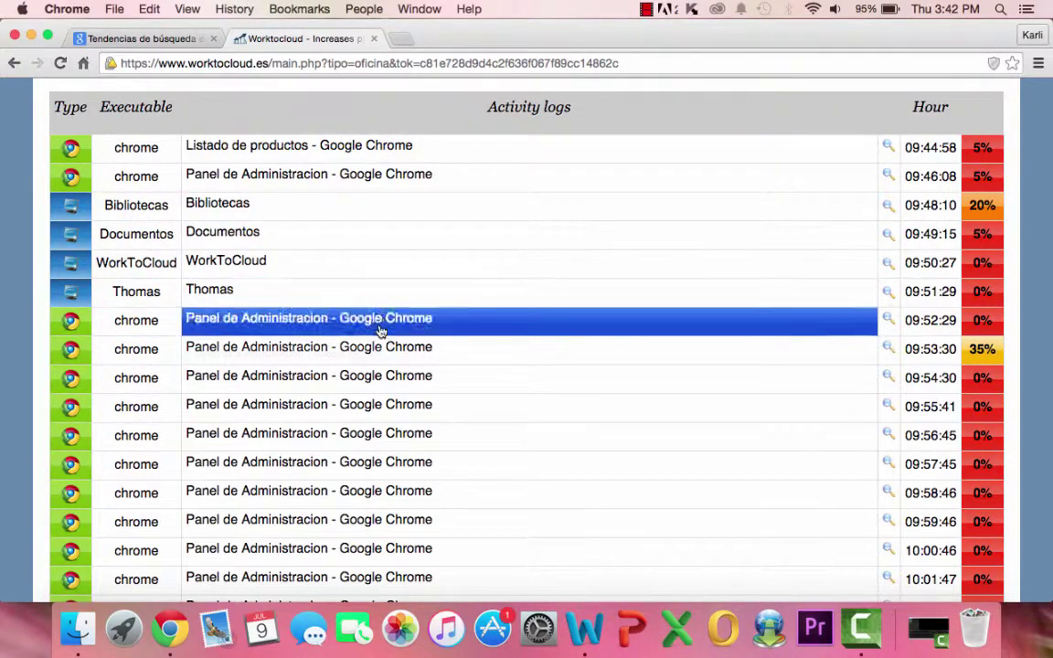
pyautogui.scroll(-2, 390, 399)
pyautogui.scroll(-12, 389, 400)
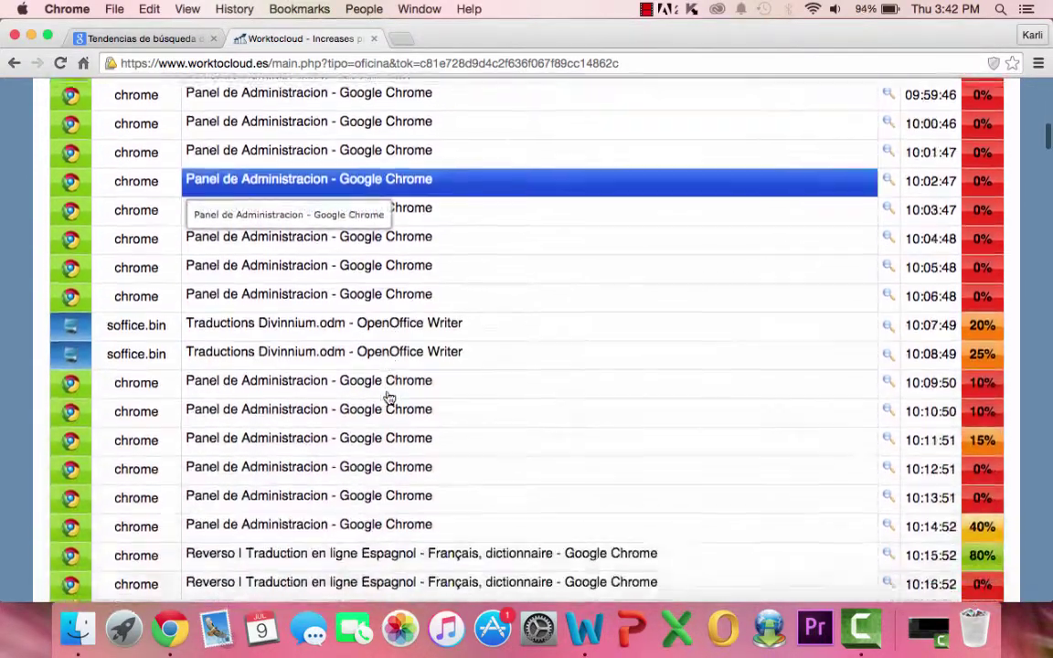
pyautogui.scroll(7, 389, 400)
pyautogui.scroll(10, 390, 399)
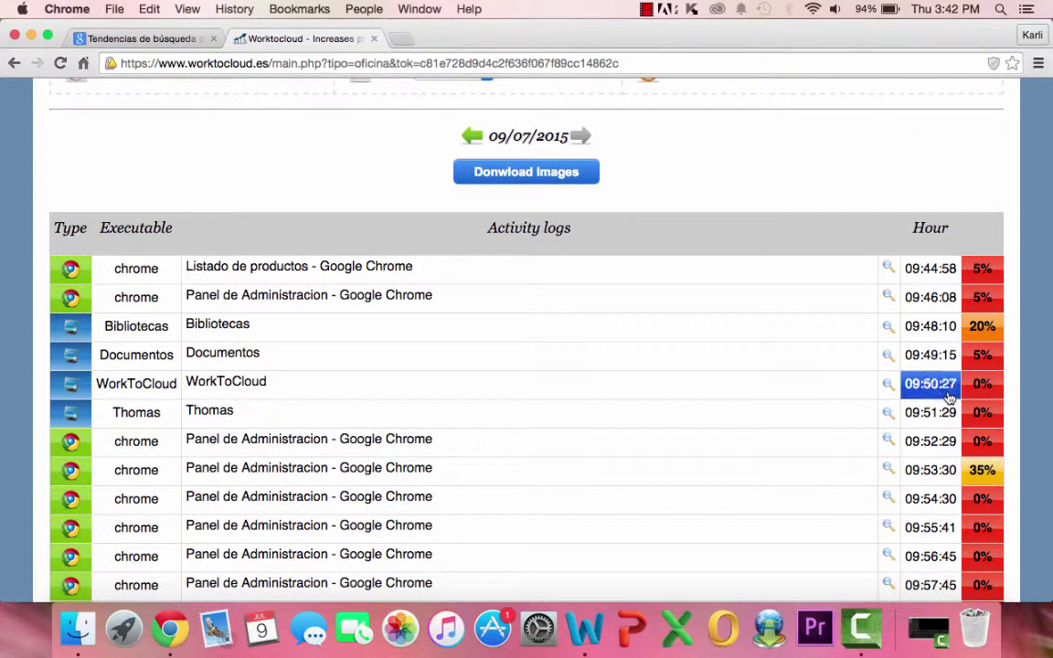
# Step: Examine the color-coded activity percentages through the whole log and the time totals for Programs, Web and Video
pyautogui.scroll(-1, 919, 406)
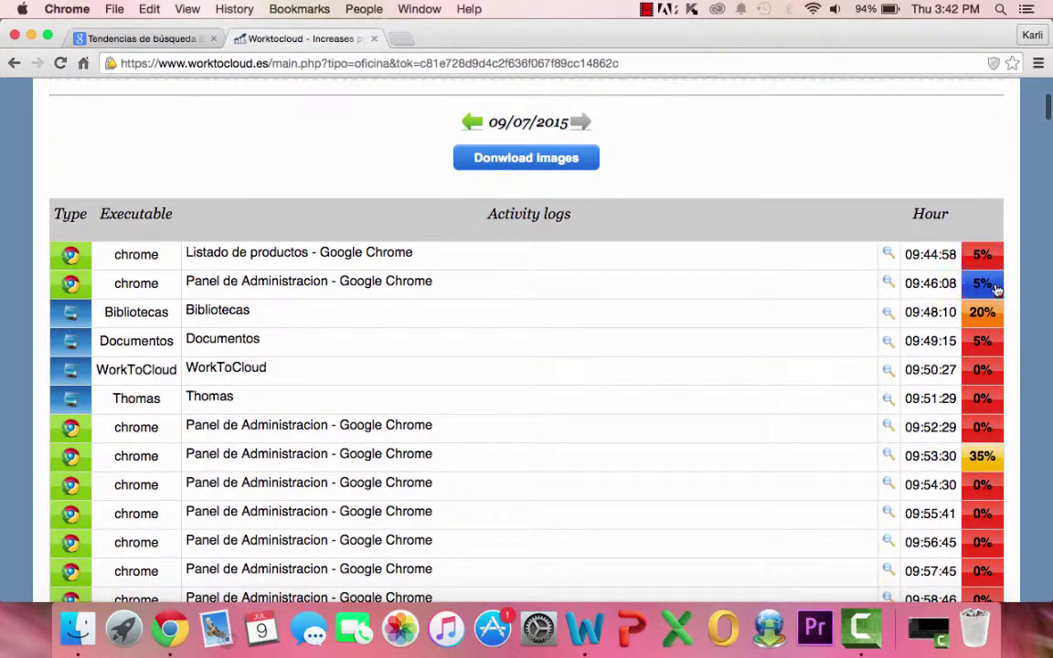
pyautogui.scroll(-5, 994, 429)
pyautogui.scroll(-3, 998, 442)
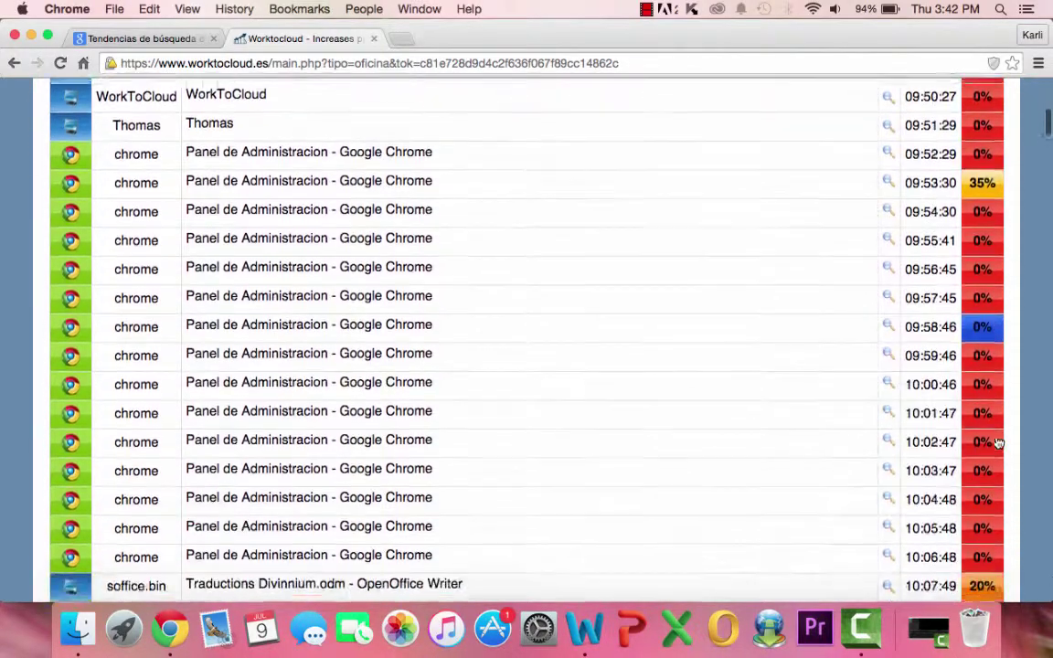
pyautogui.scroll(-3, 998, 443)
pyautogui.scroll(-15, 999, 443)
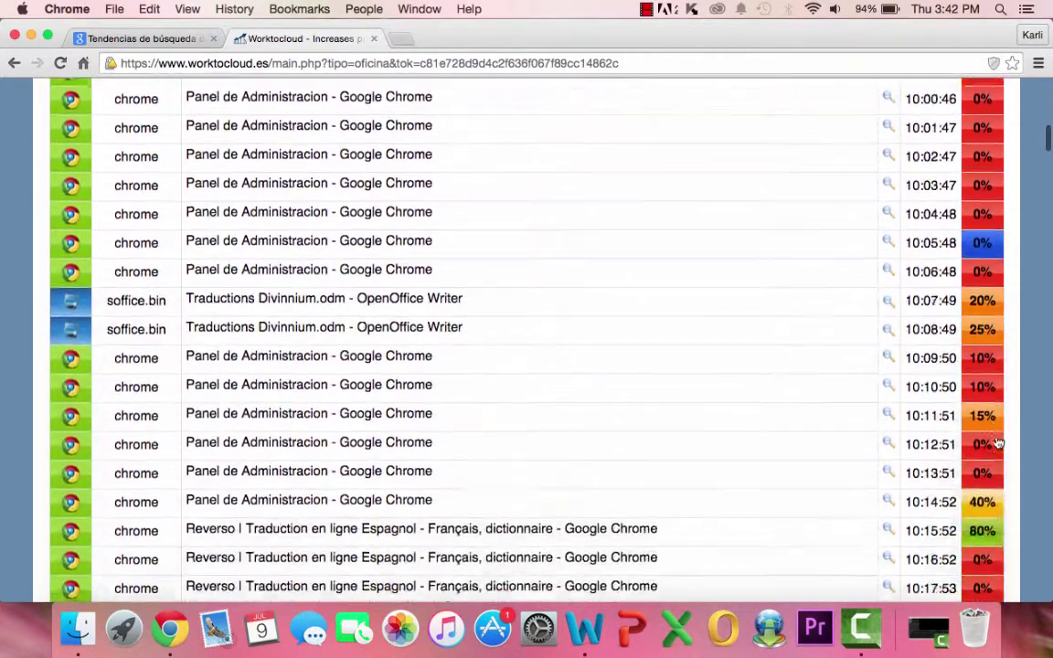
pyautogui.scroll(-20, 998, 450)
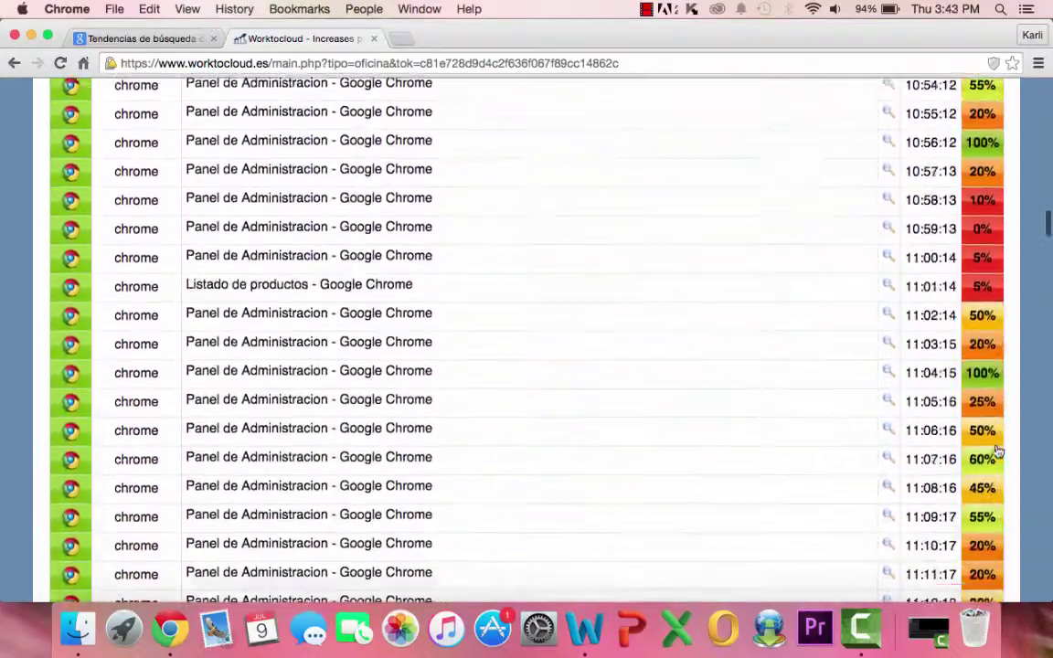
pyautogui.scroll(-20, 998, 450)
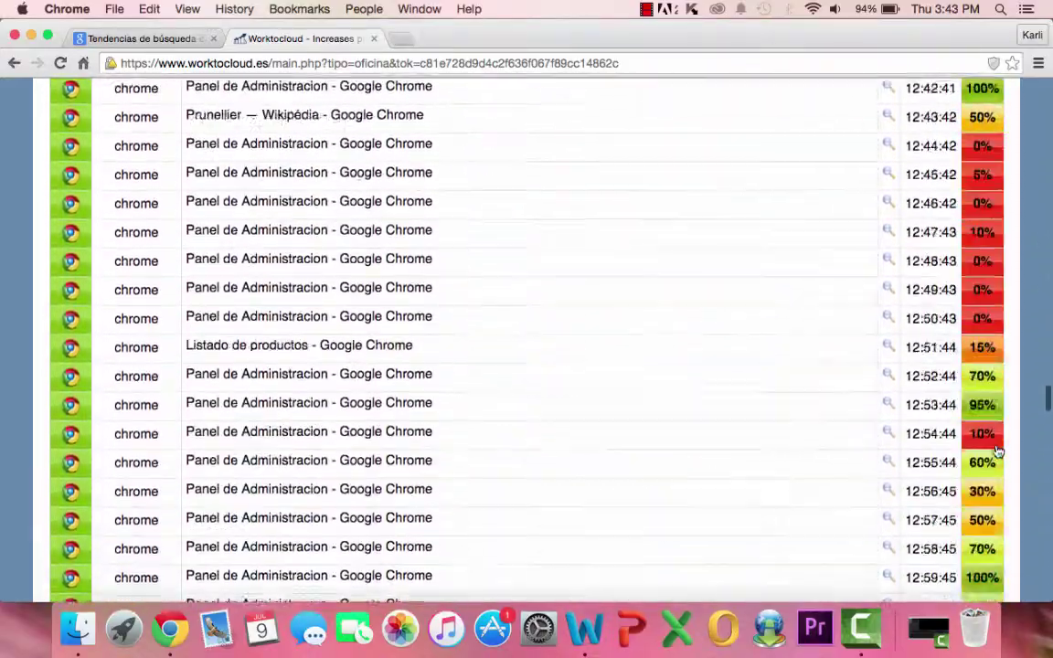
pyautogui.scroll(-12, 998, 450)
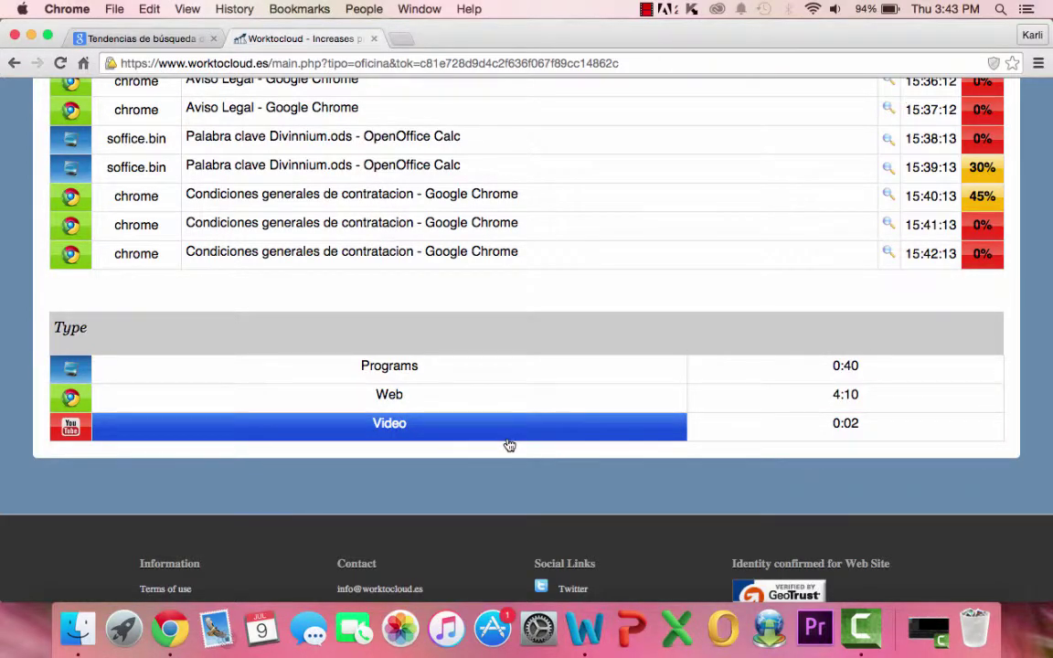
# Step: Switch the same employee's 09/07/2015 record from Activity logs to the Programs view
pyautogui.scroll(20, 776, 441)
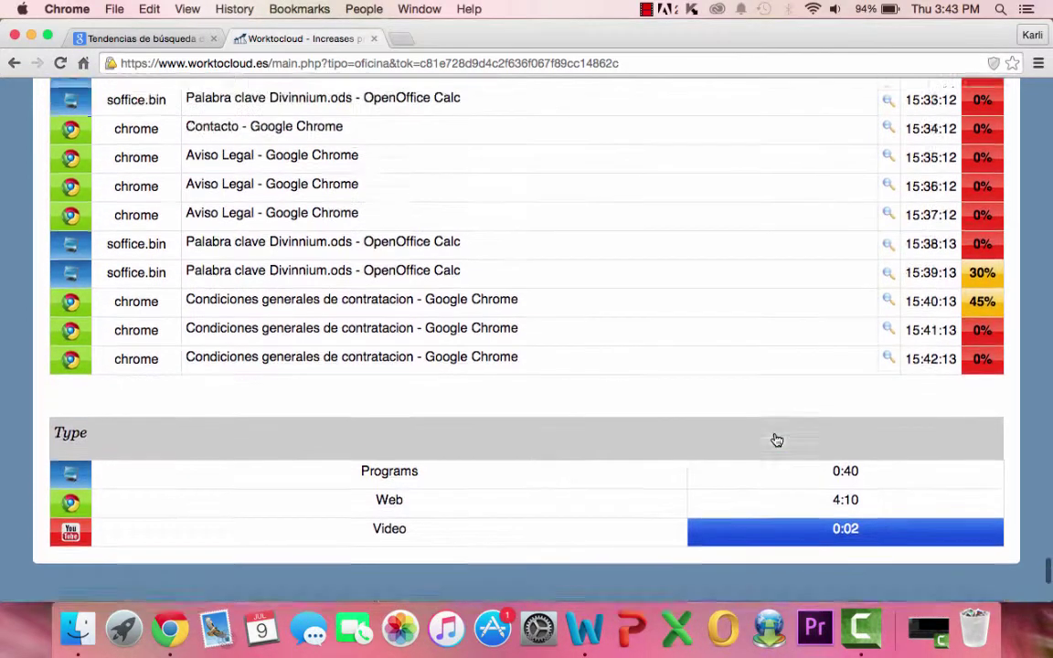
pyautogui.scroll(20, 776, 440)
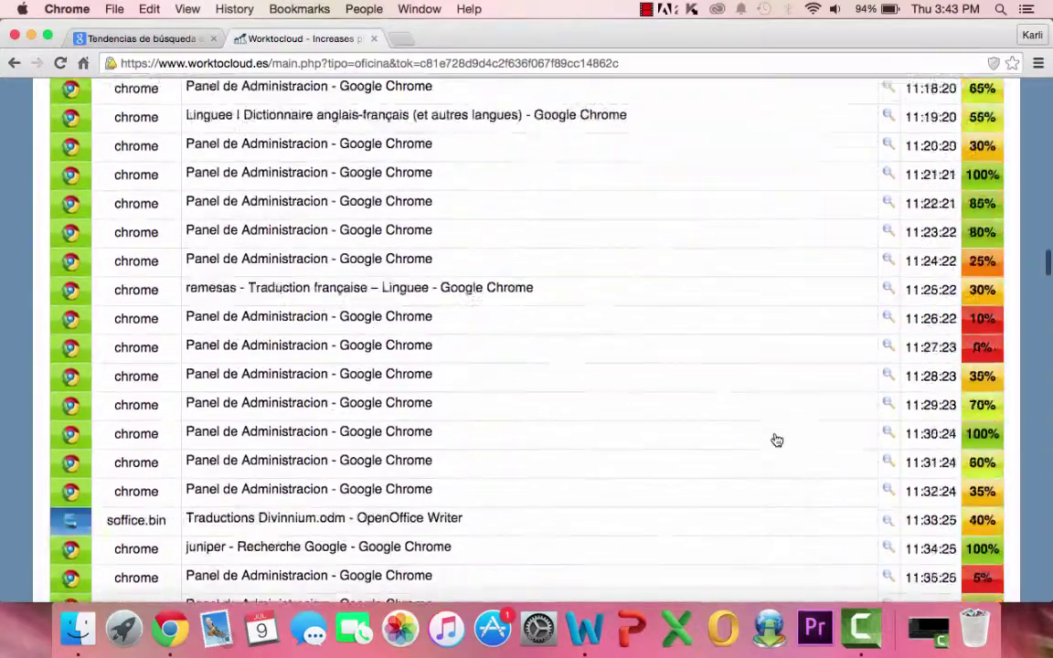
pyautogui.scroll(2, 776, 440)
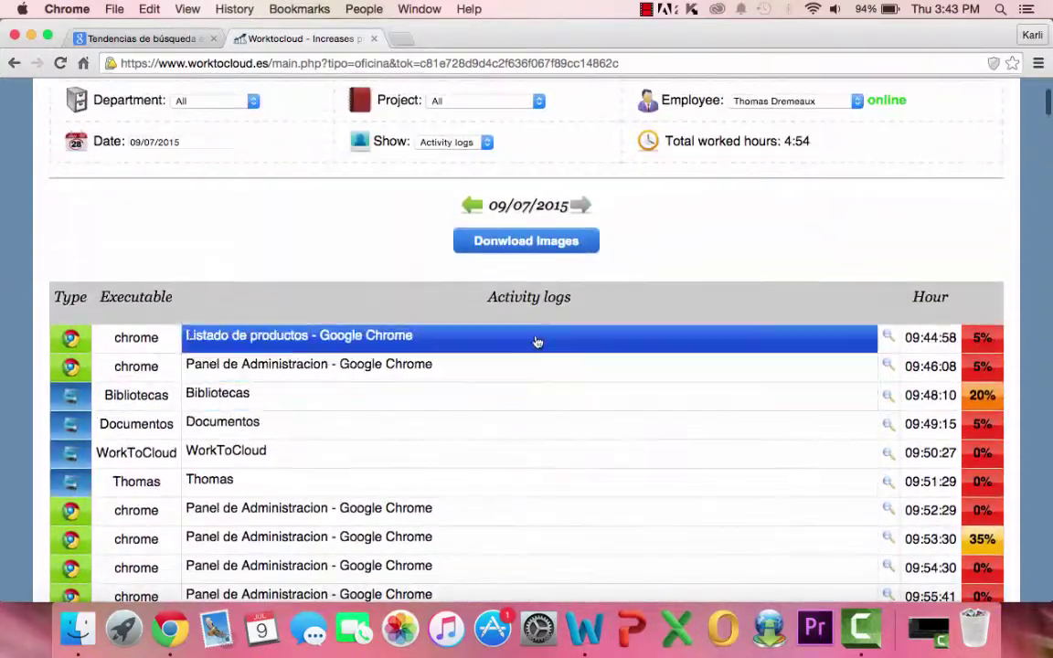
pyautogui.click(487, 143)
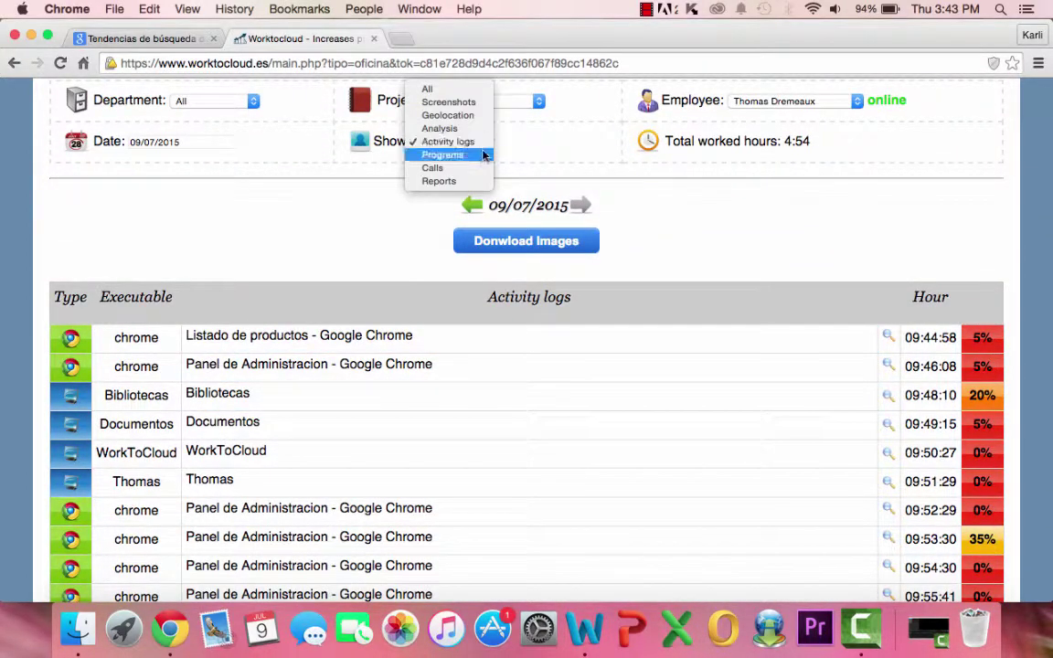
pyautogui.click(481, 159)
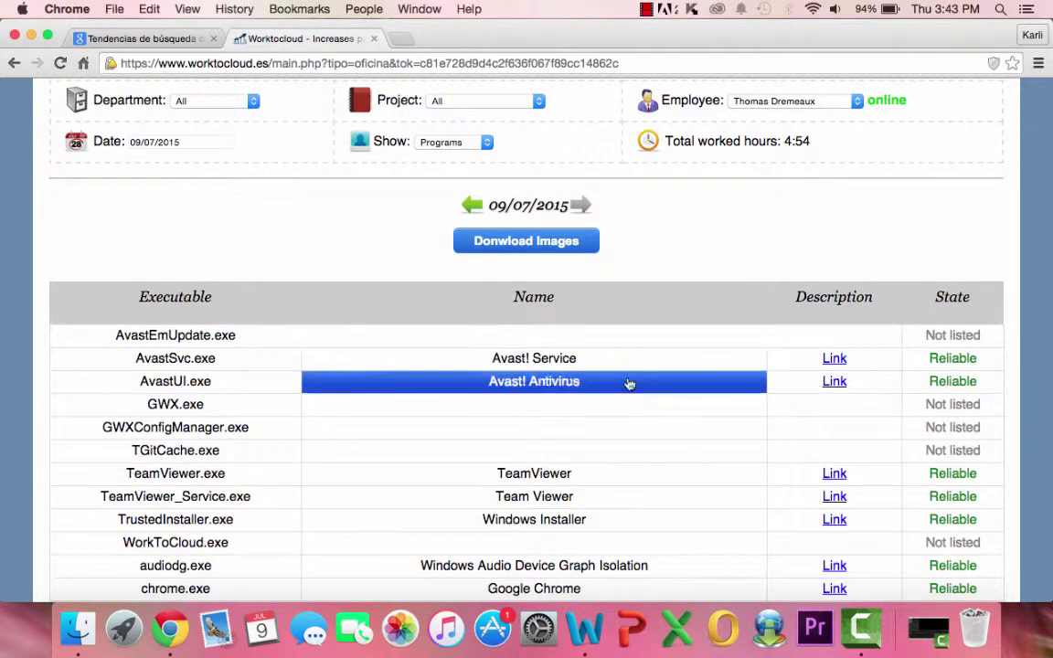
# Step: Examine the 09/07/2015 Programs table, reviewing each executable, its name, description link and state
pyautogui.scroll(-1, 699, 256)
pyautogui.scroll(-1, 698, 257)
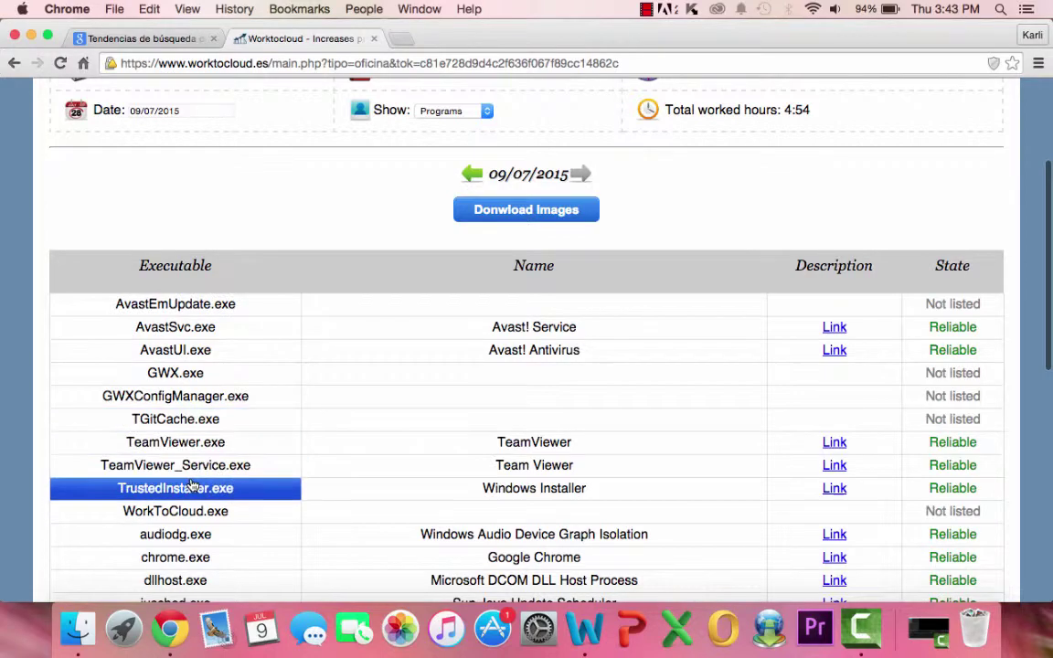
pyautogui.scroll(1, 192, 485)
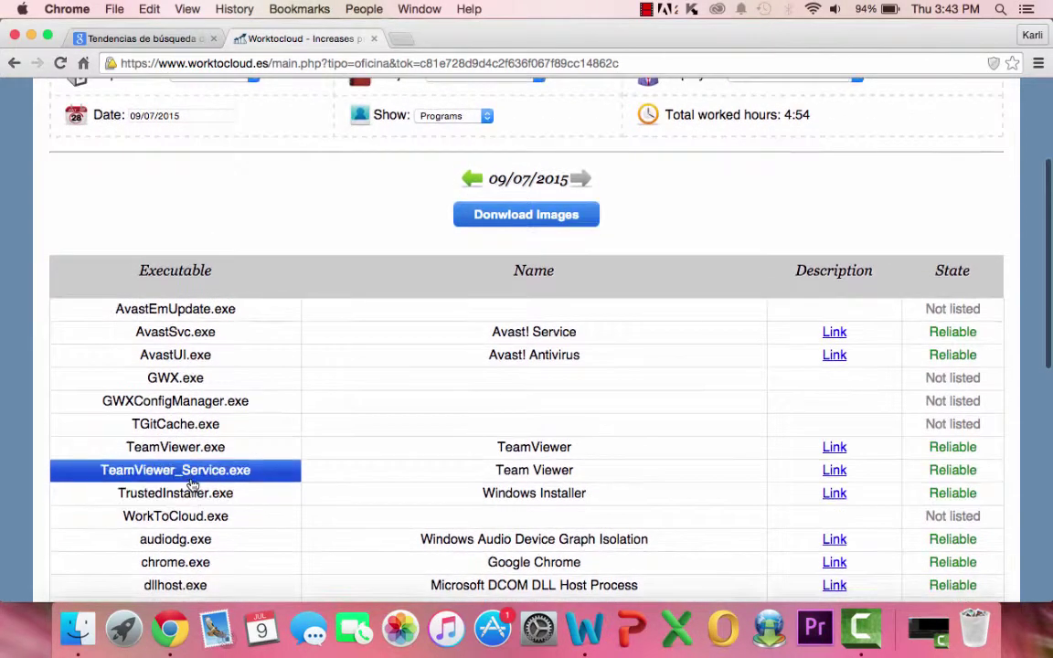
pyautogui.scroll(-5, 192, 485)
pyautogui.scroll(-5, 192, 485)
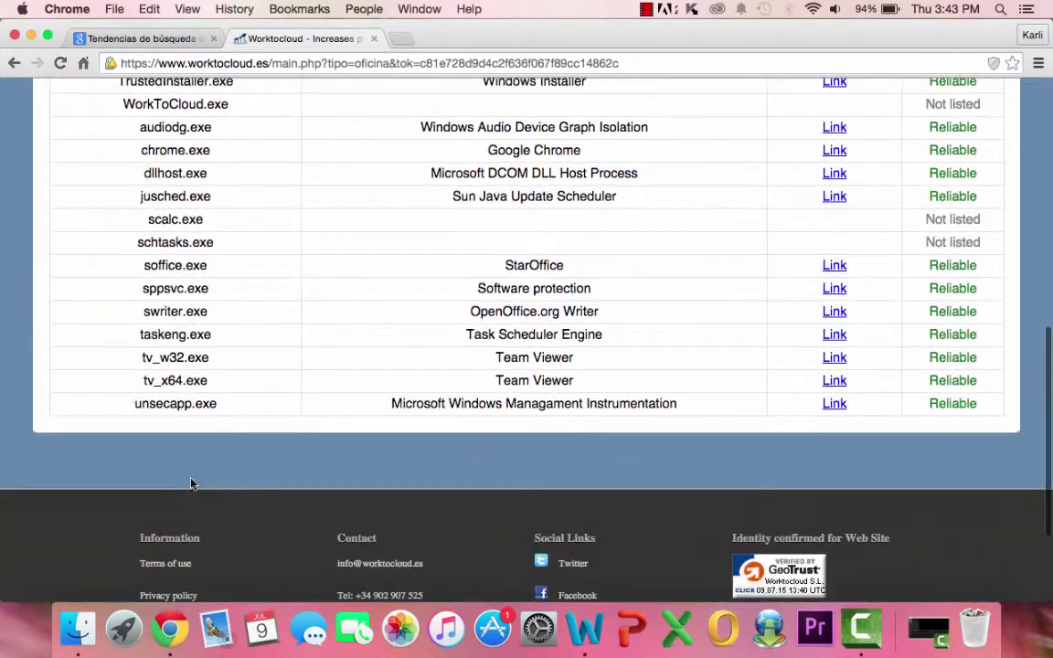
pyautogui.scroll(9, 192, 485)
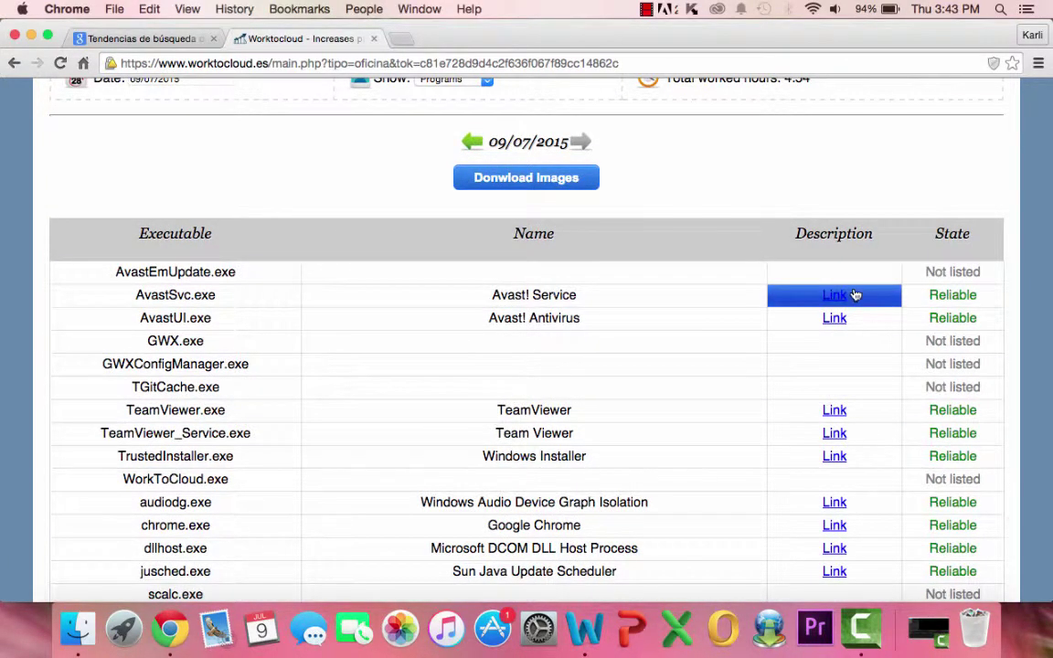
pyautogui.scroll(-2, 856, 311)
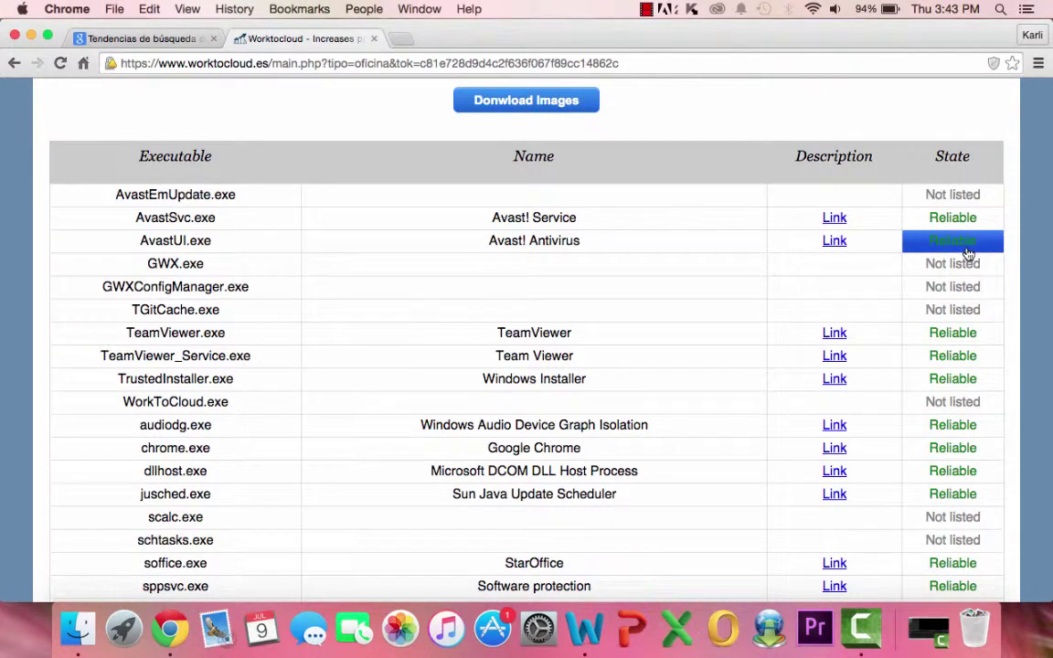
pyautogui.scroll(-1, 967, 251)
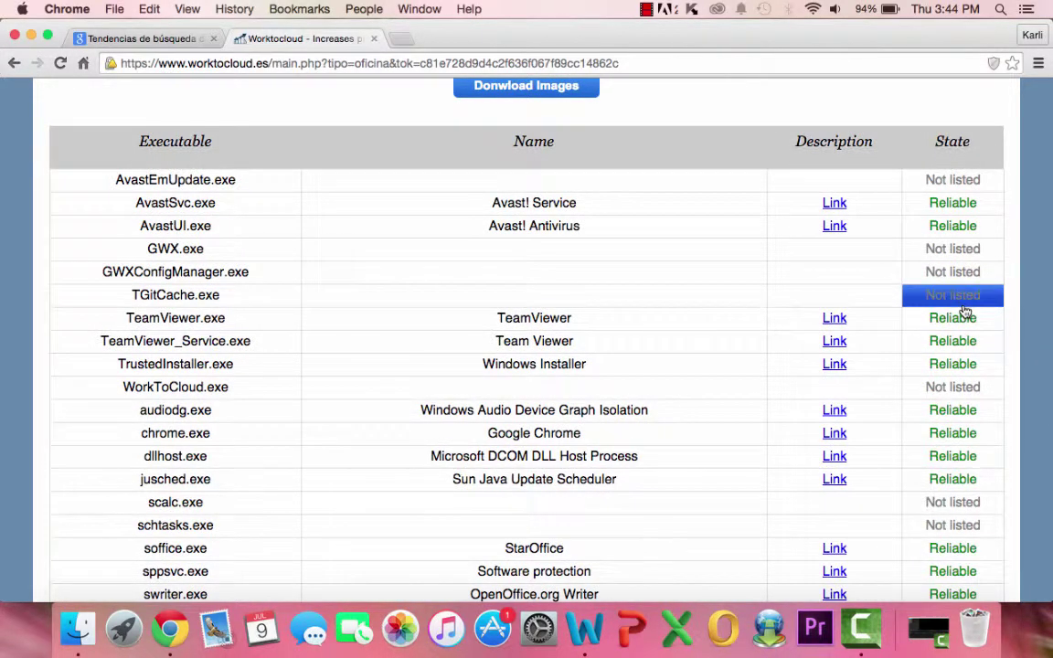
pyautogui.scroll(-5, 964, 312)
pyautogui.scroll(6, 965, 310)
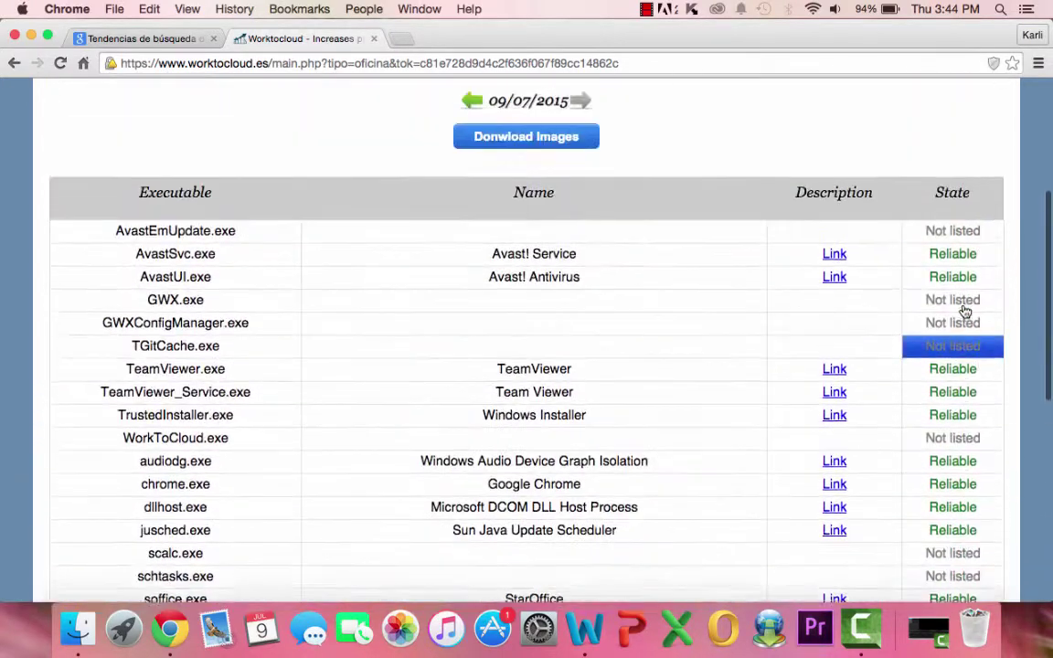
# Step: Show the Calls view for 09/07/2015 and switch to the second-to-last employee in the list
pyautogui.scroll(2, 964, 311)
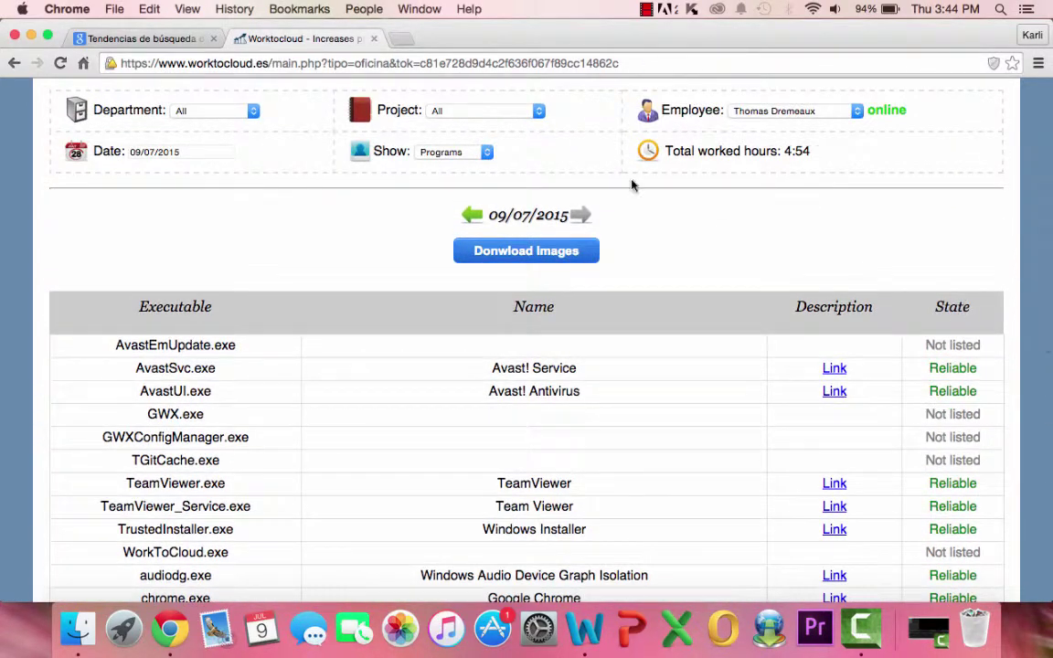
pyautogui.click(487, 155)
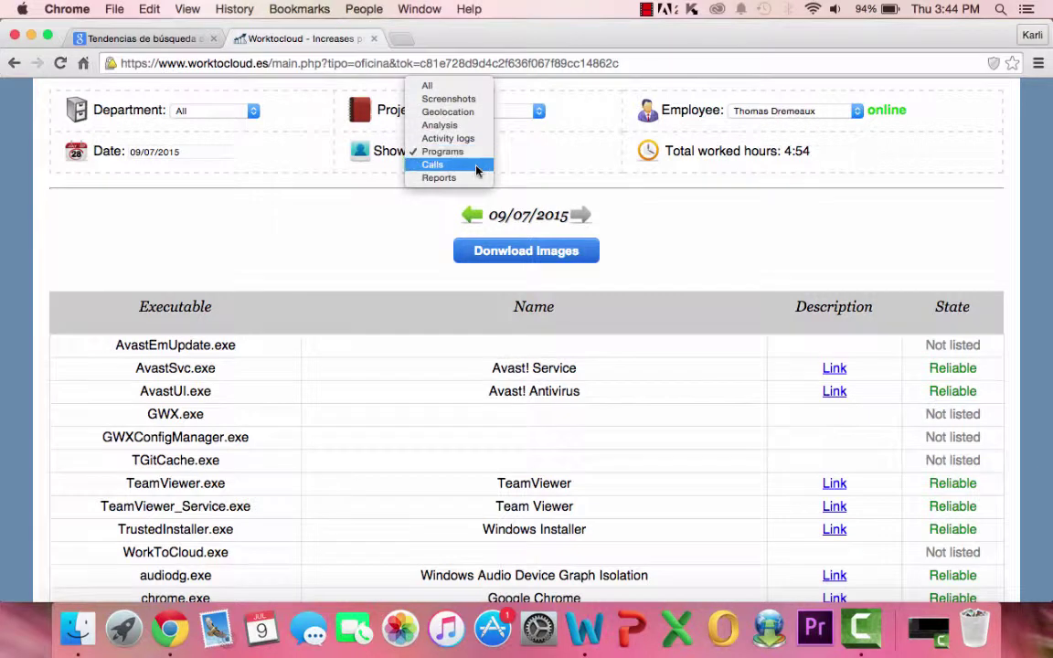
pyautogui.click(476, 166)
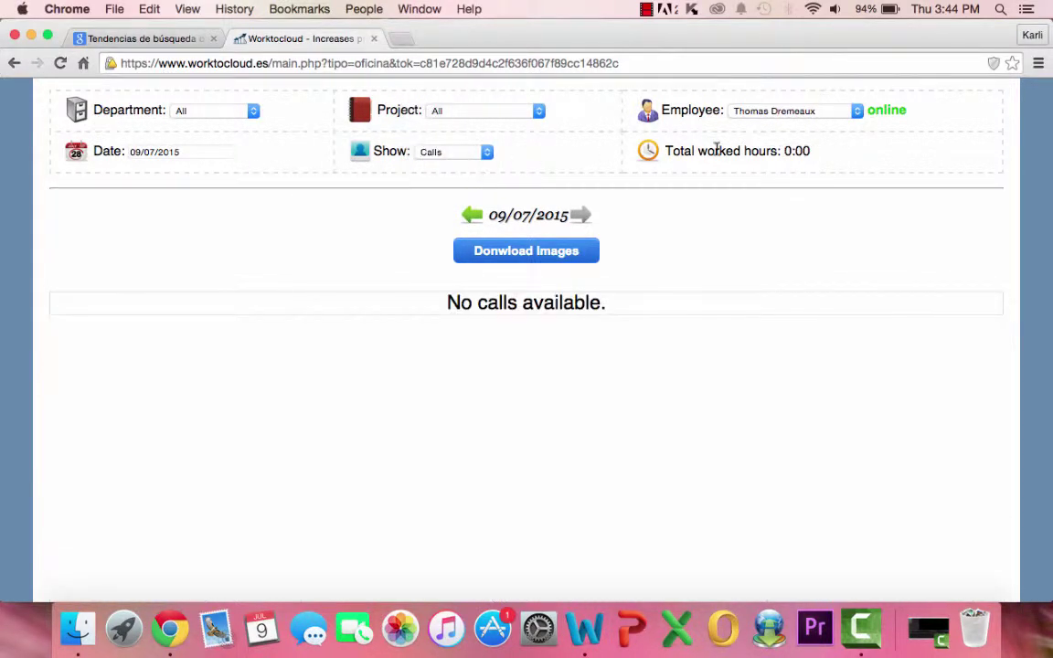
pyautogui.click(857, 111)
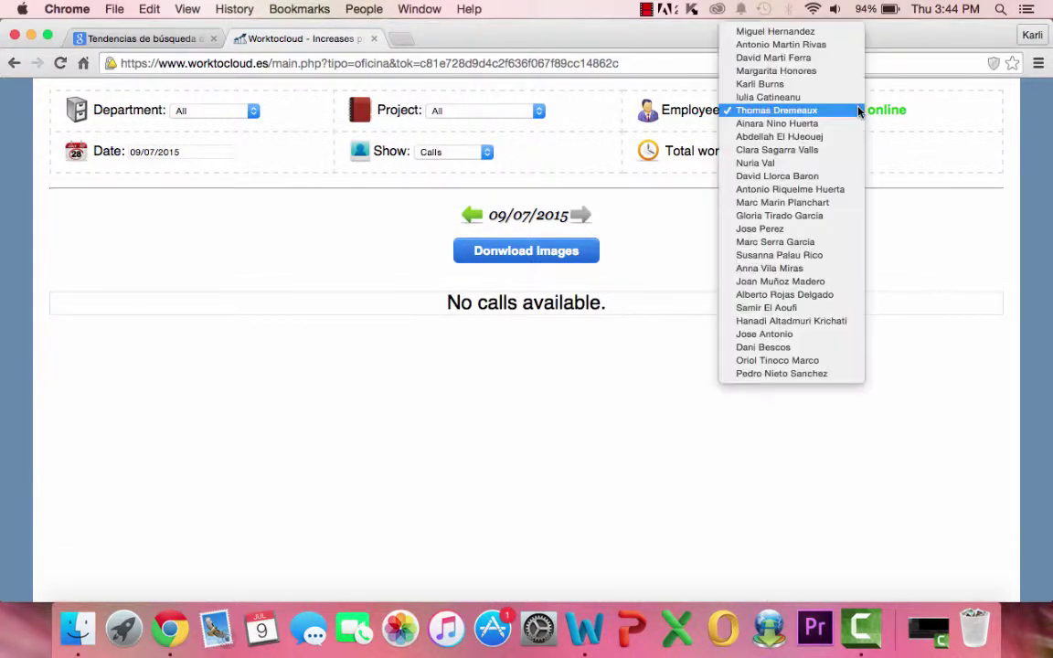
pyautogui.click(797, 364)
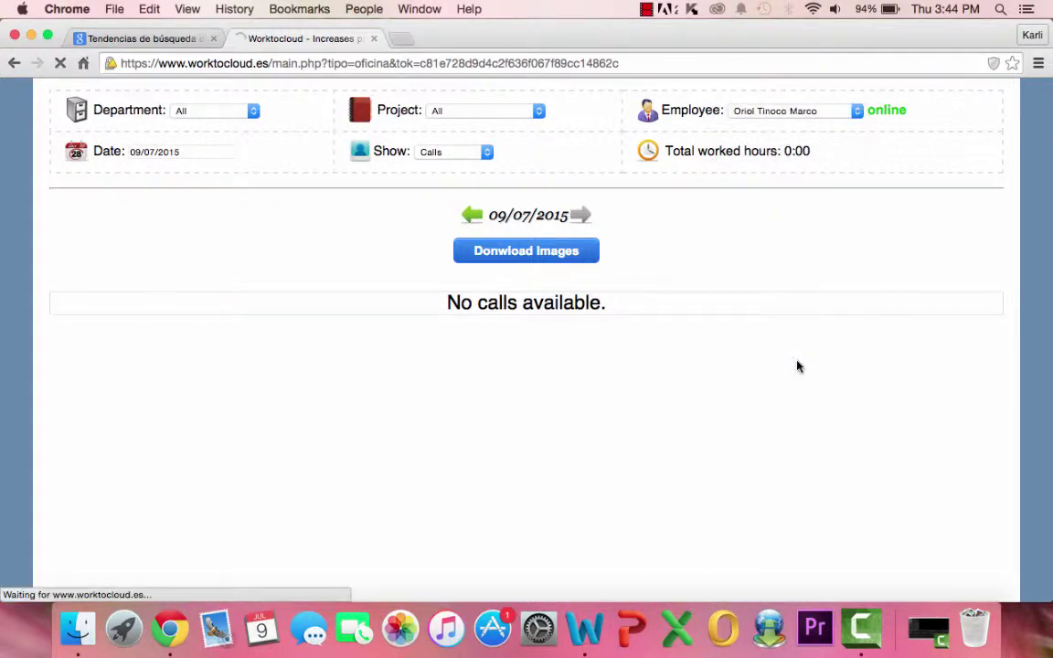
# Step: Review the call log's number, name, hour, duration and type columns for 09/07/2015
pyautogui.scroll(-2, 797, 365)
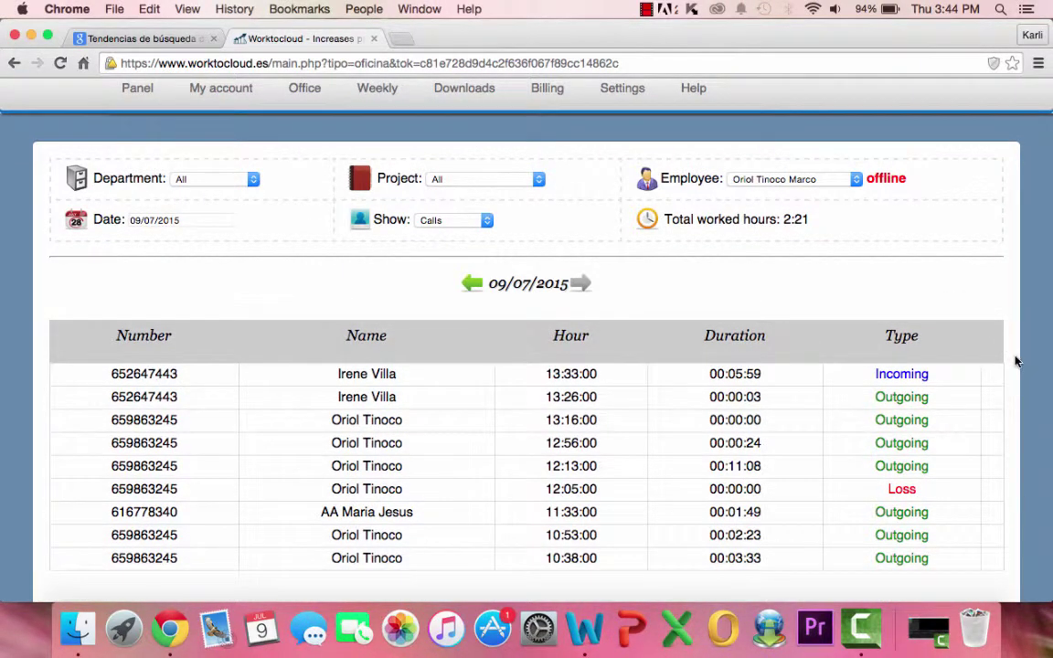
pyautogui.scroll(-3, 1016, 359)
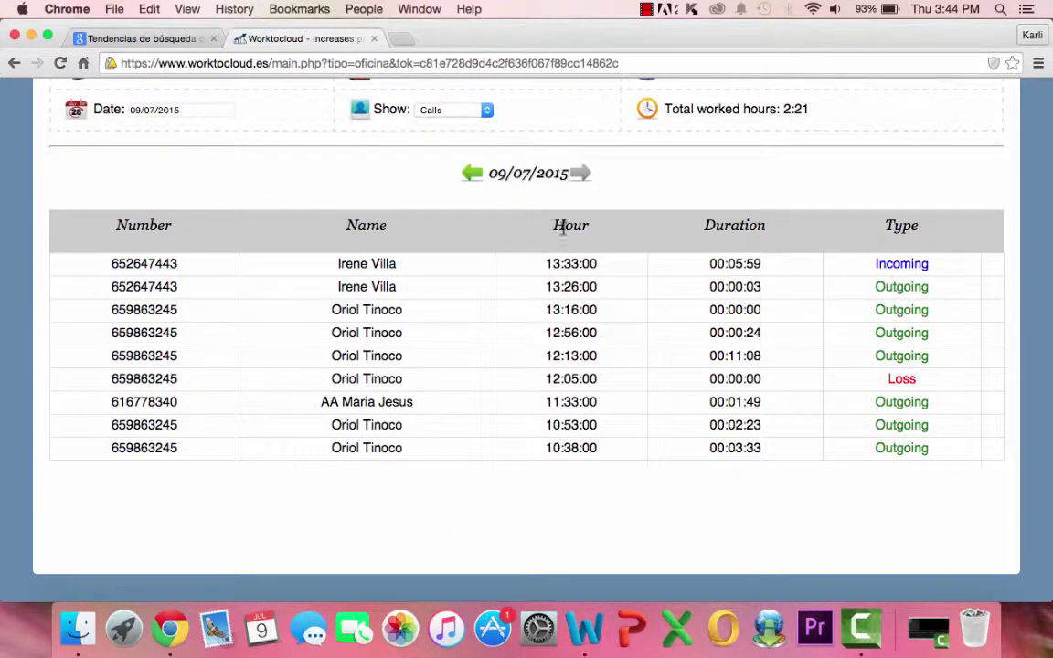
pyautogui.click(574, 265)
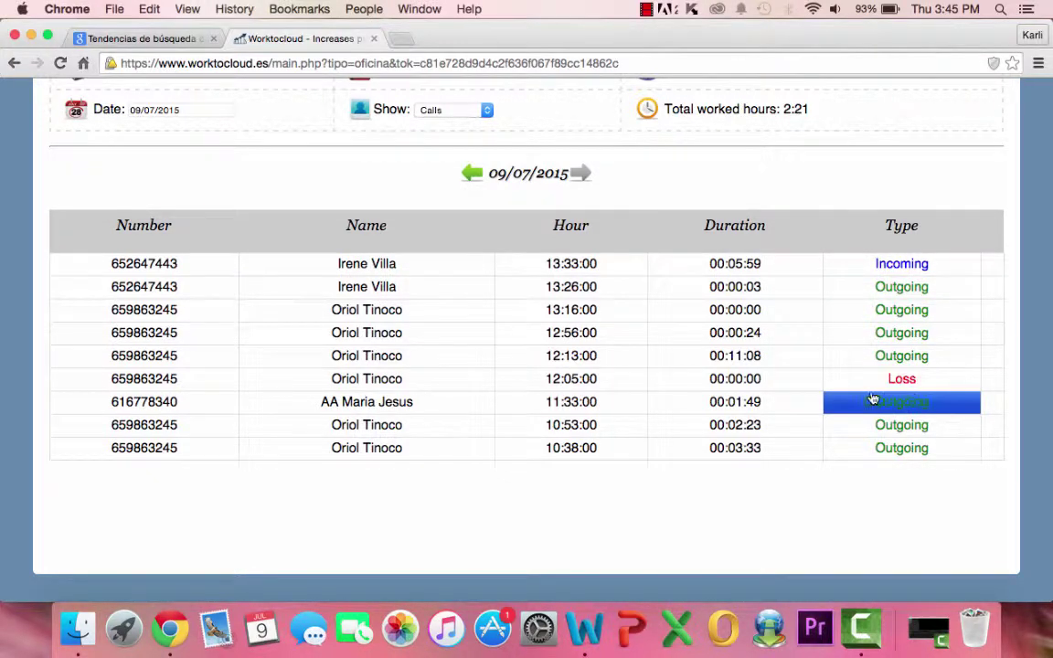
# Step: Switch the same employee's 09/07/2015 record from Calls to the Reports view
pyautogui.scroll(5, 880, 393)
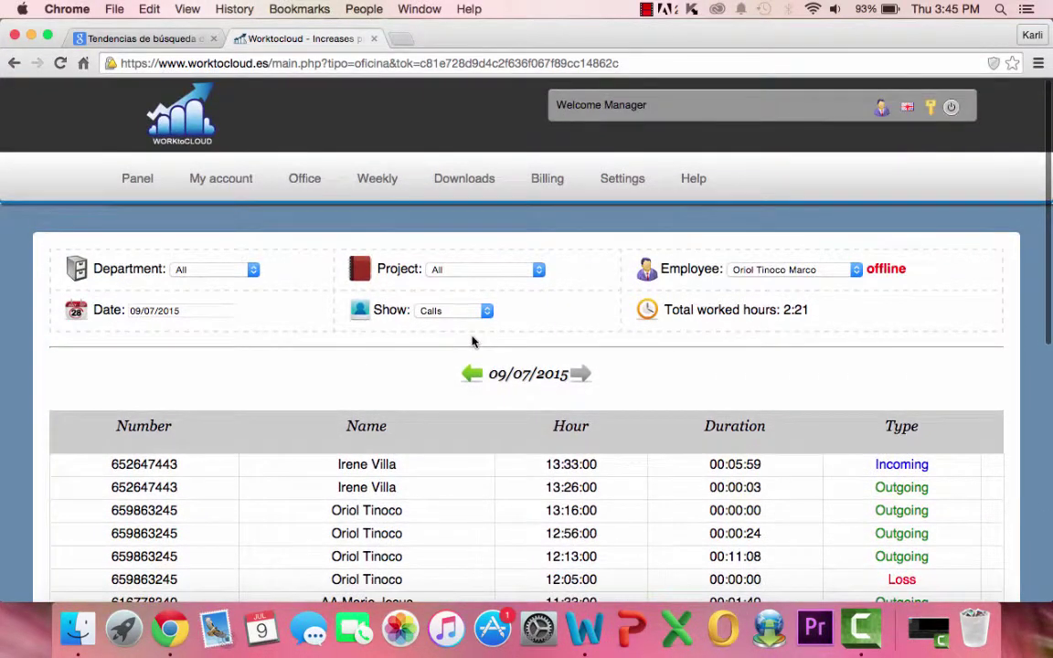
pyautogui.click(486, 311)
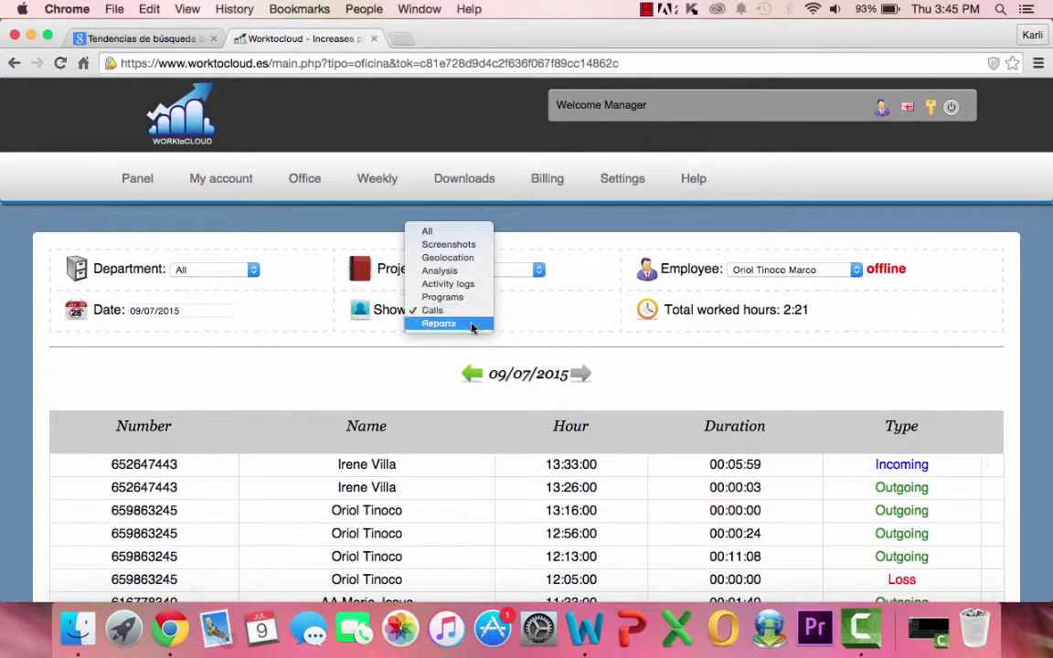
pyautogui.click(470, 323)
pyautogui.scroll(-4, 471, 328)
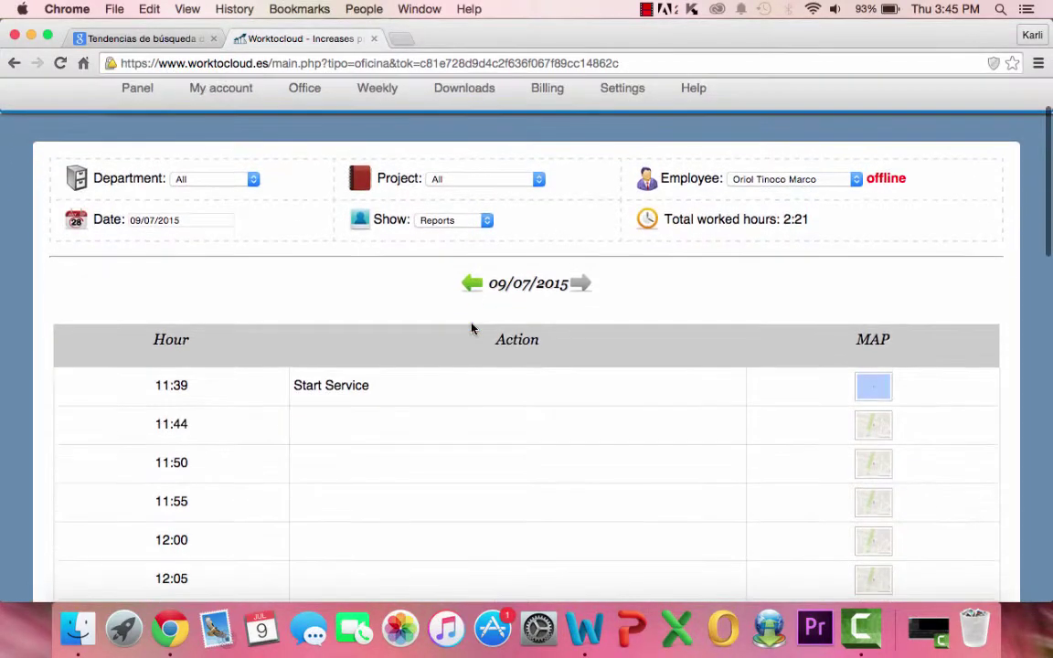
# Step: Examine the report's hours, actions and map previews from the Start Service entry through the End service entry
pyautogui.scroll(1, 472, 329)
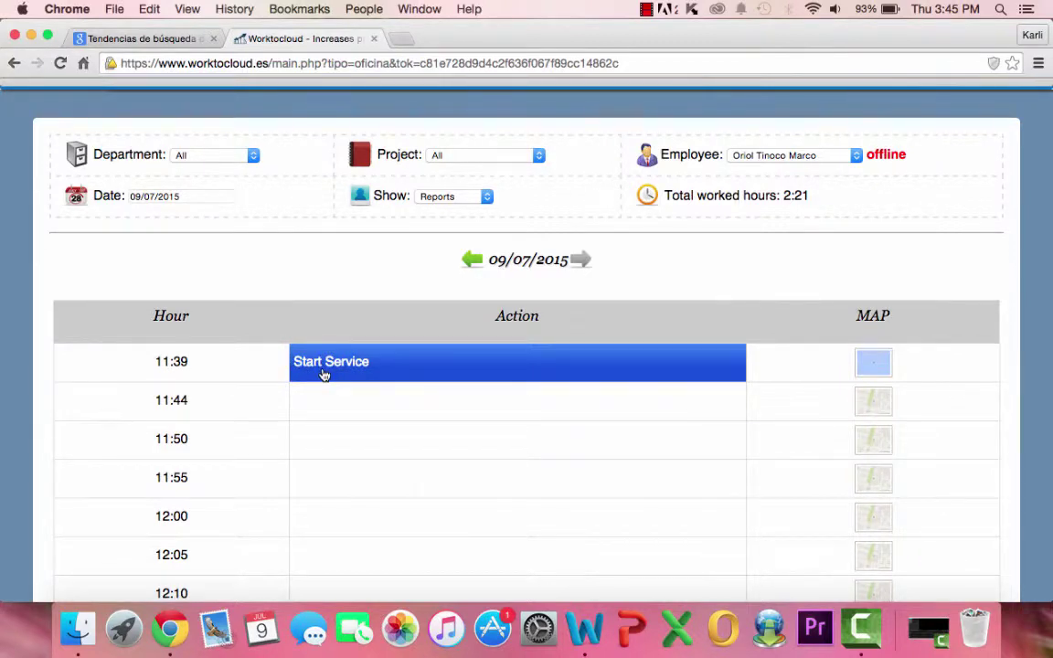
pyautogui.scroll(-1, 324, 374)
pyautogui.scroll(1, 324, 375)
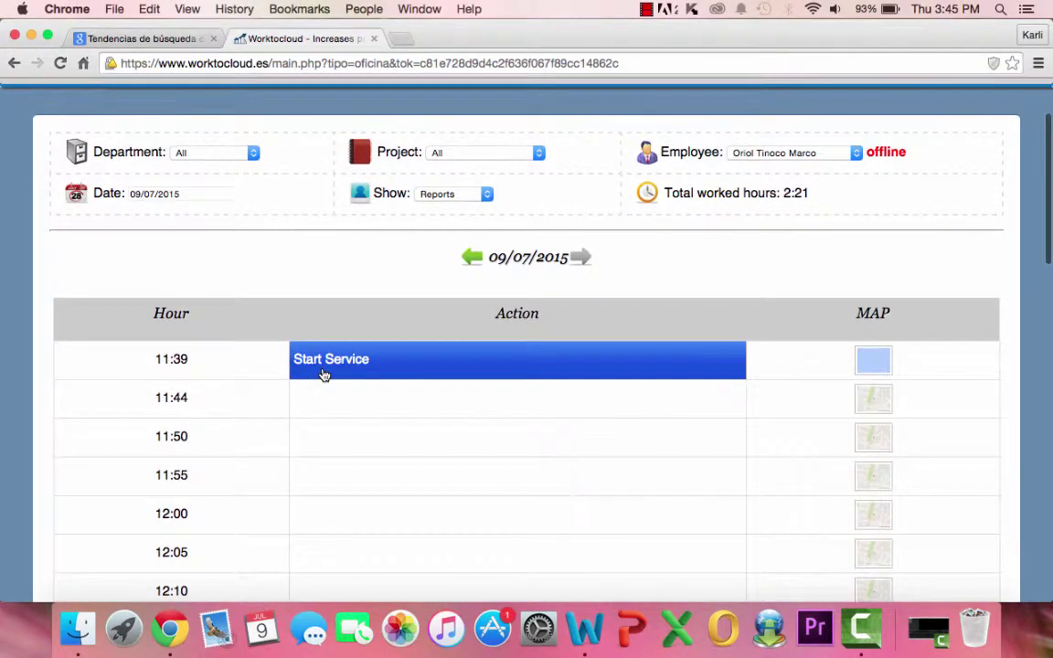
pyautogui.scroll(-3, 324, 375)
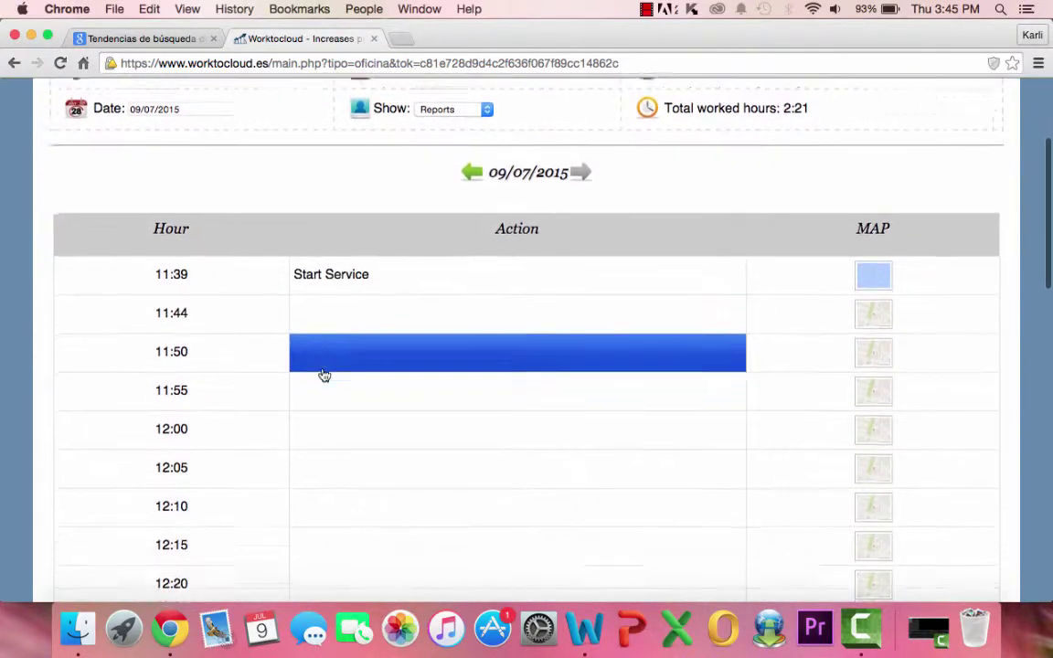
pyautogui.scroll(-5, 324, 375)
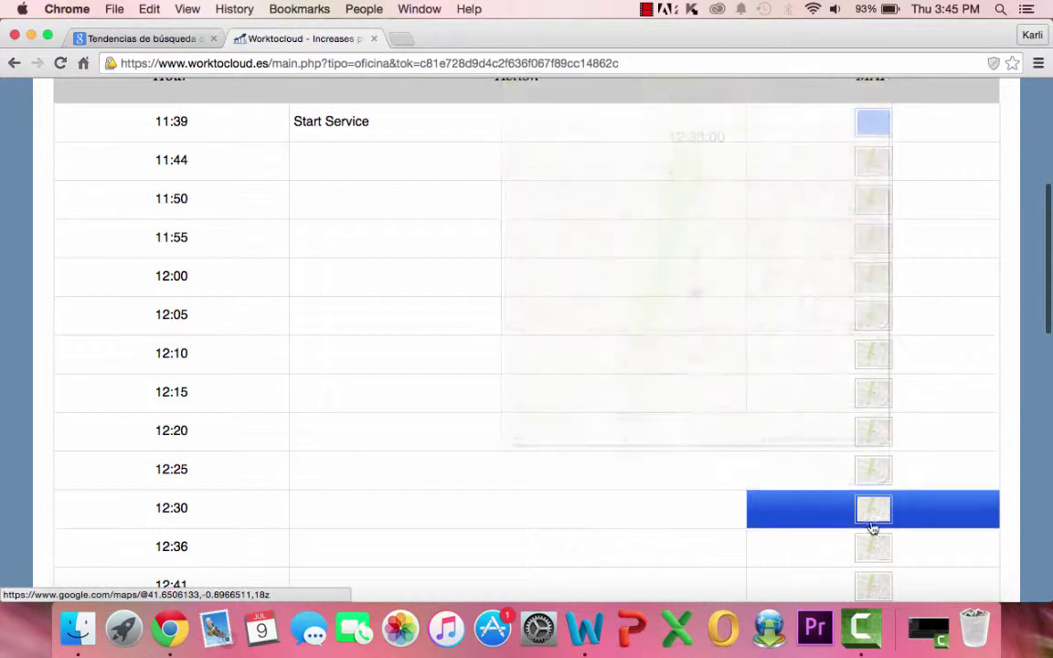
pyautogui.scroll(-5, 712, 527)
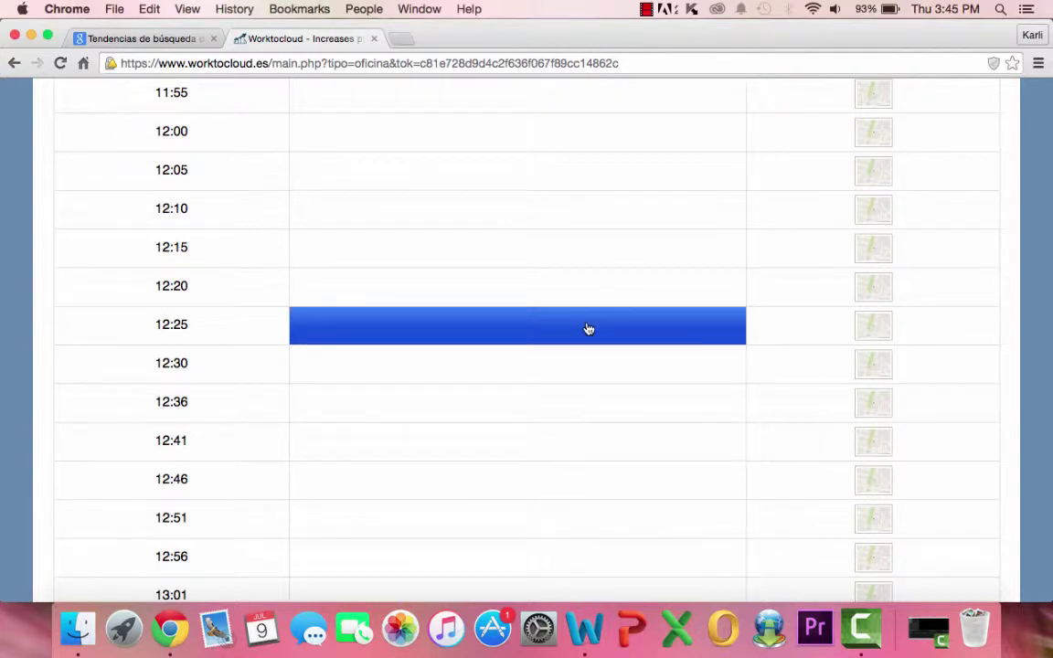
pyautogui.scroll(5, 588, 327)
pyautogui.scroll(-10, 587, 329)
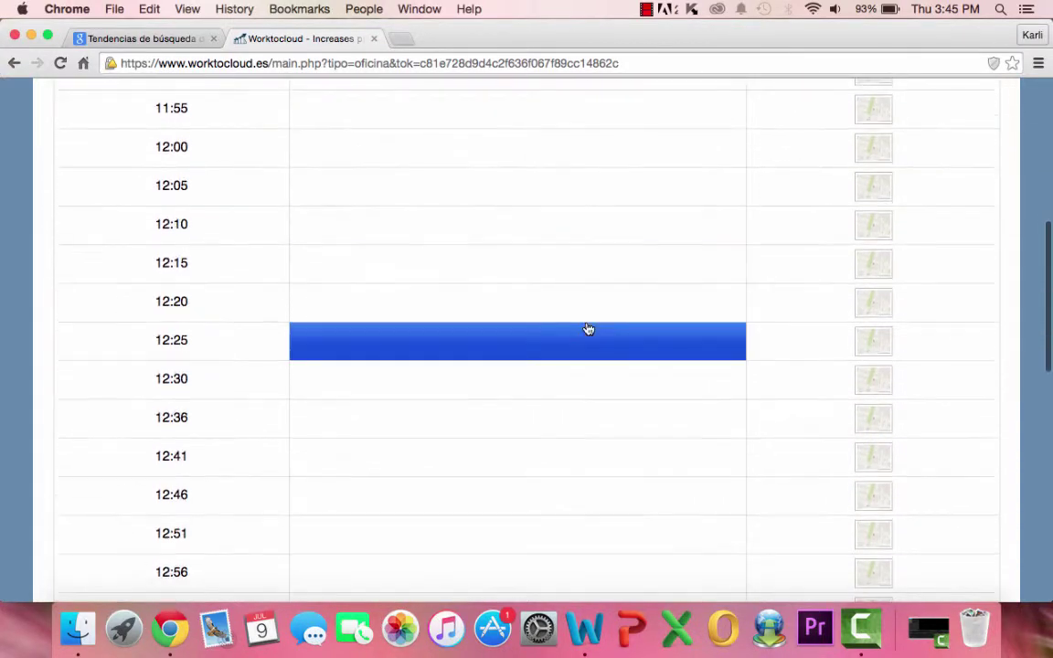
pyautogui.scroll(-3, 588, 329)
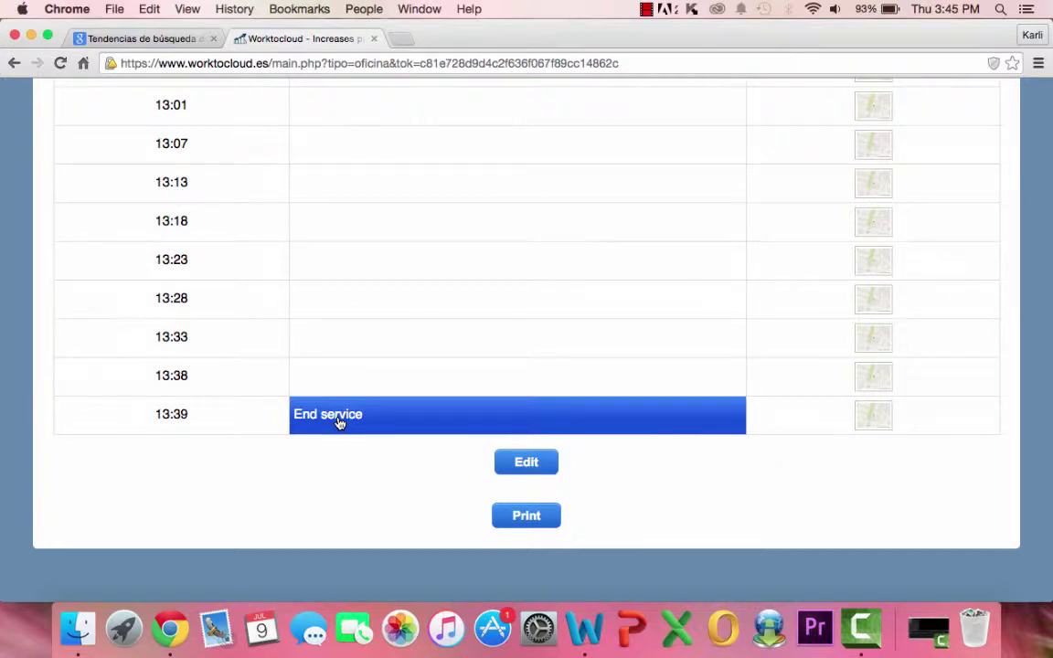
pyautogui.scroll(2, 339, 422)
pyautogui.scroll(-2, 338, 422)
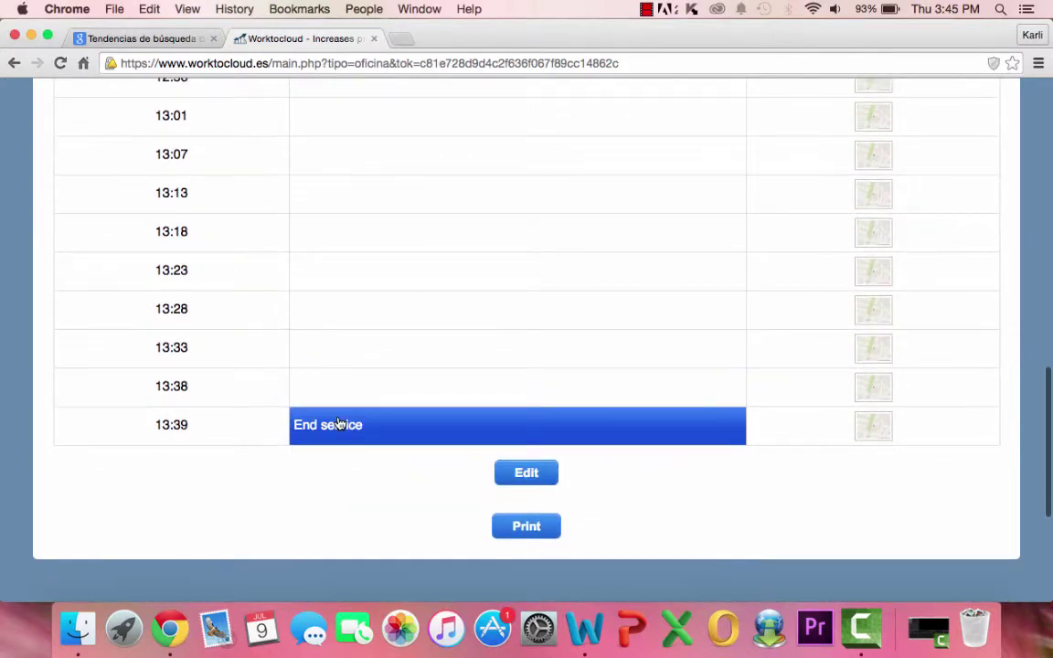
# Step: Look through the full employee list and keep the current employee selected
pyautogui.scroll(15, 338, 423)
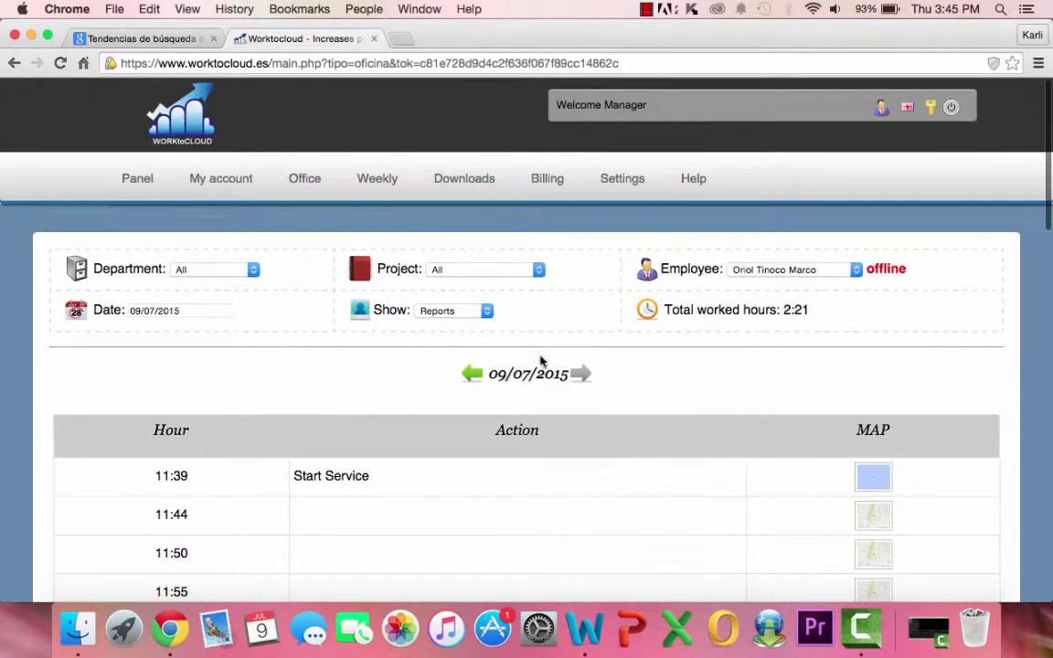
pyautogui.click(856, 271)
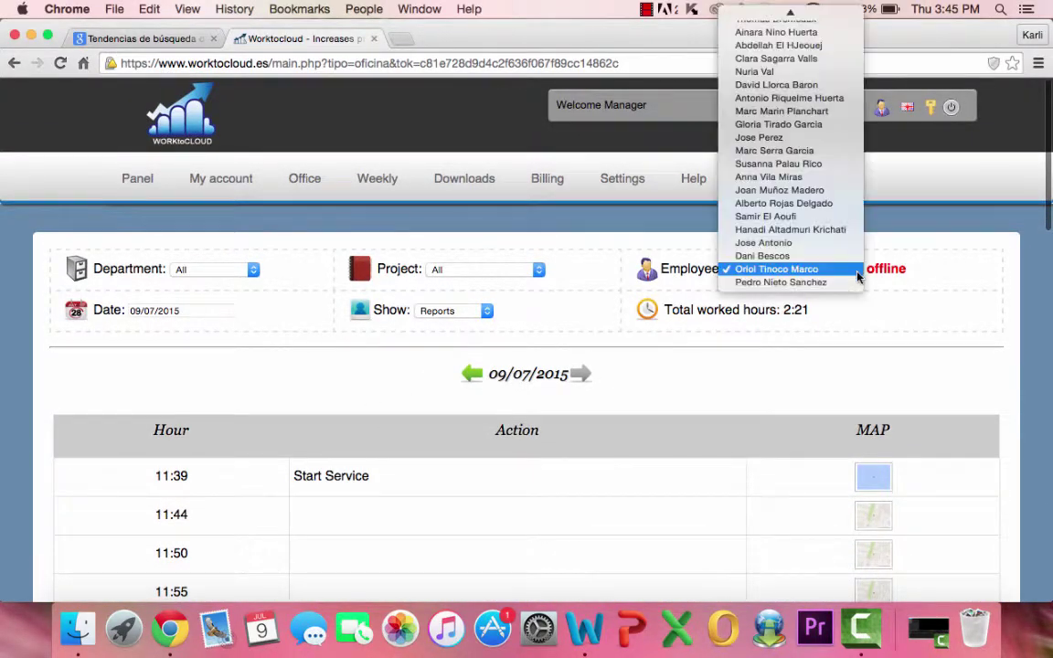
pyautogui.scroll(3, 791, 94)
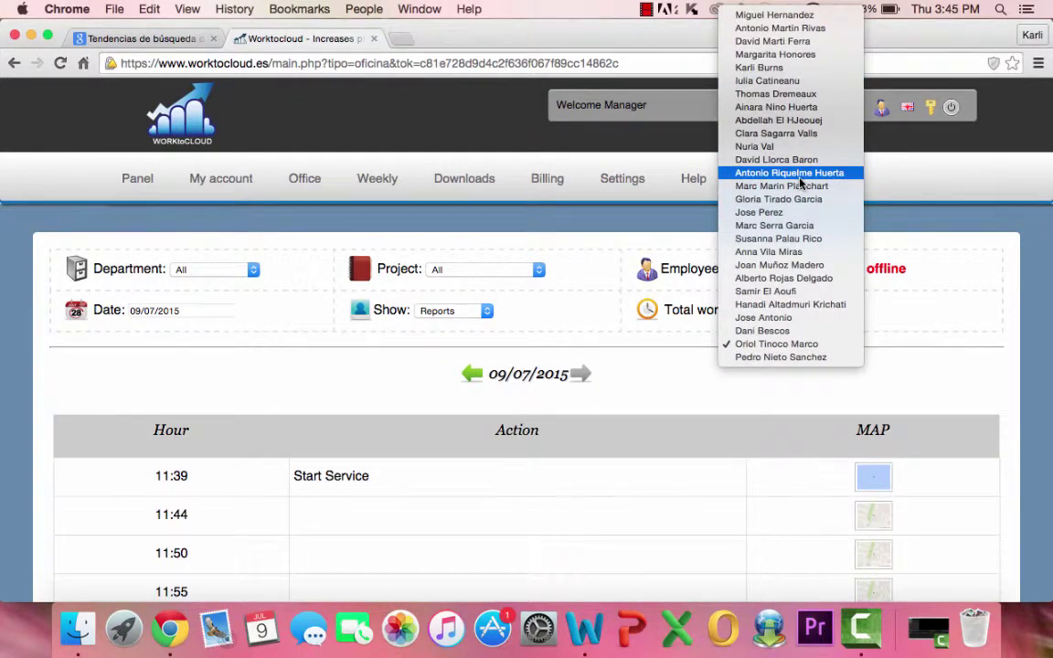
pyautogui.click(793, 344)
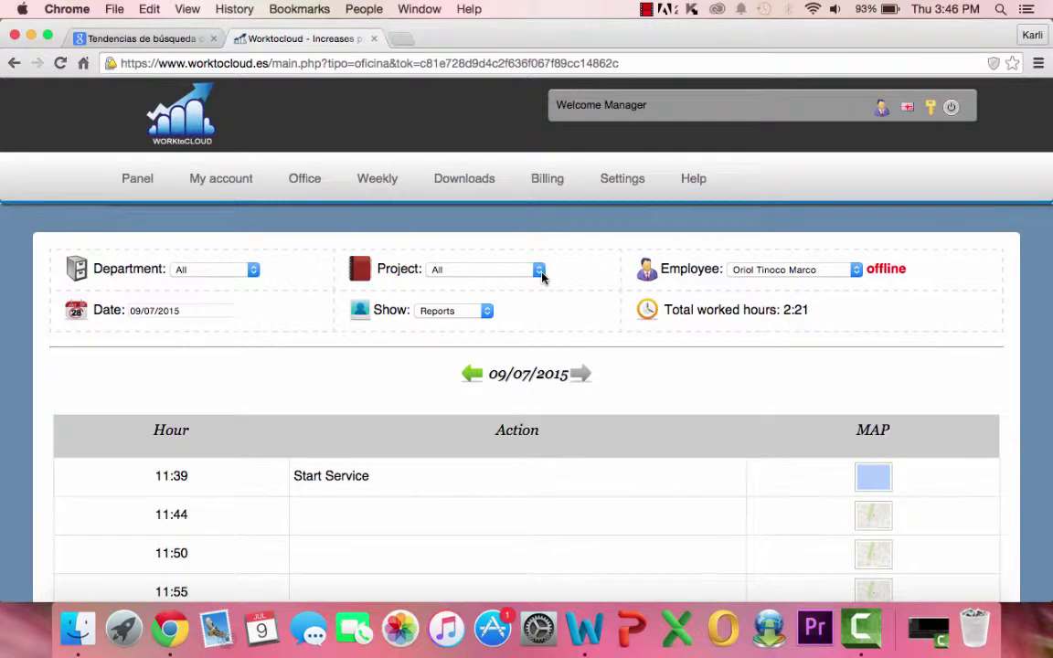
# Step: Look through the available projects and departments, keeping both filters set to All
pyautogui.click(540, 272)
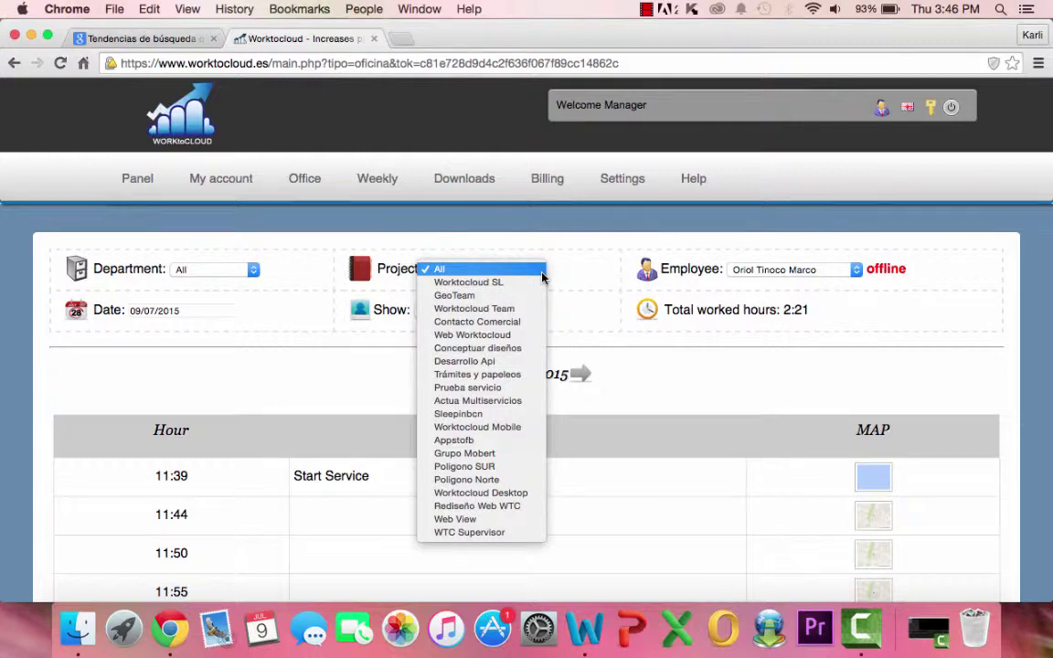
pyautogui.click(480, 251)
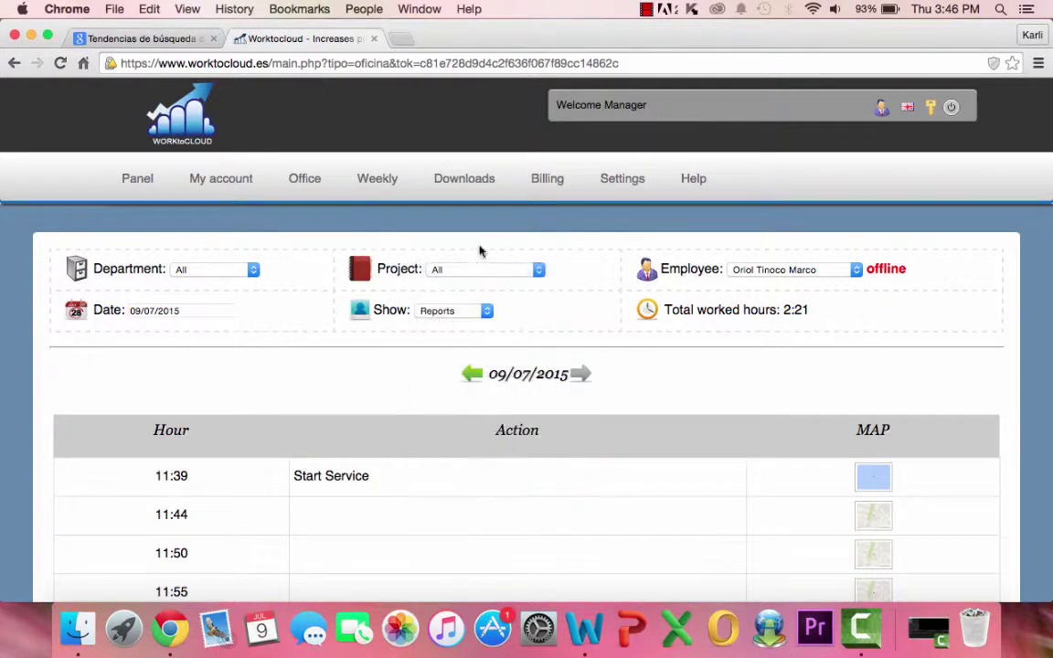
pyautogui.click(253, 272)
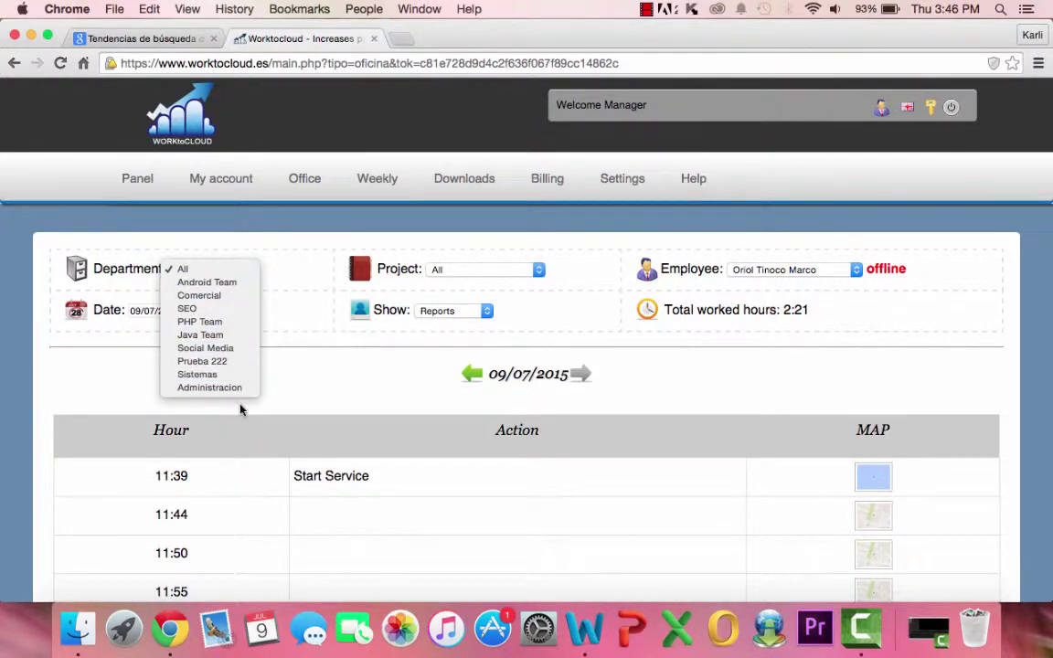
pyautogui.click(239, 270)
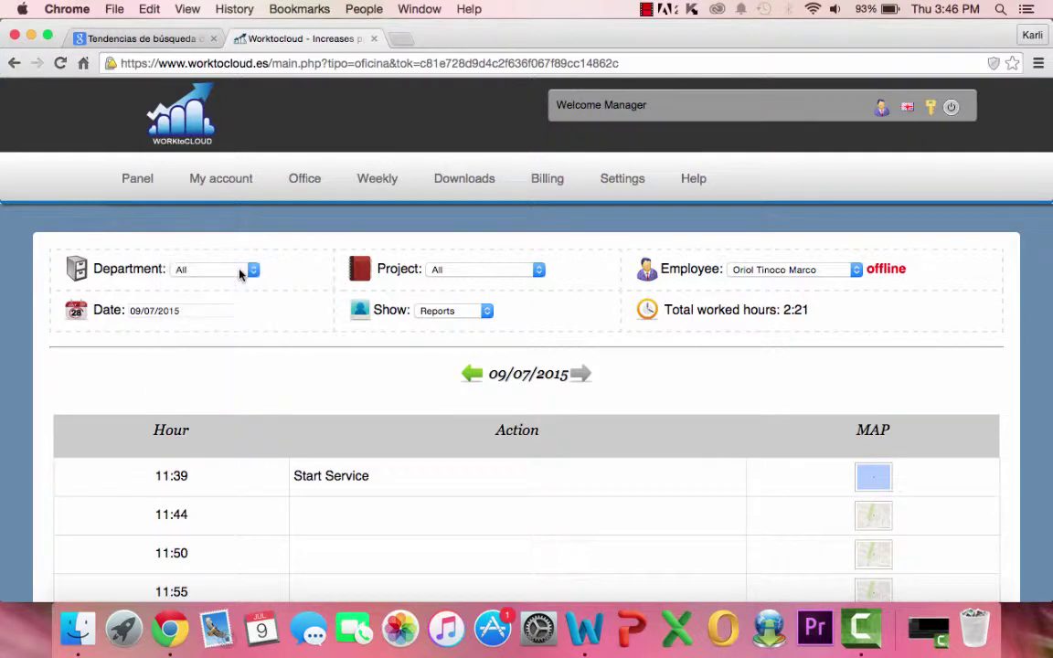
# Step: Browse the date calendar back to May 2015 and forward to July 2015, keeping the date 09/07/2015
pyautogui.click(201, 312)
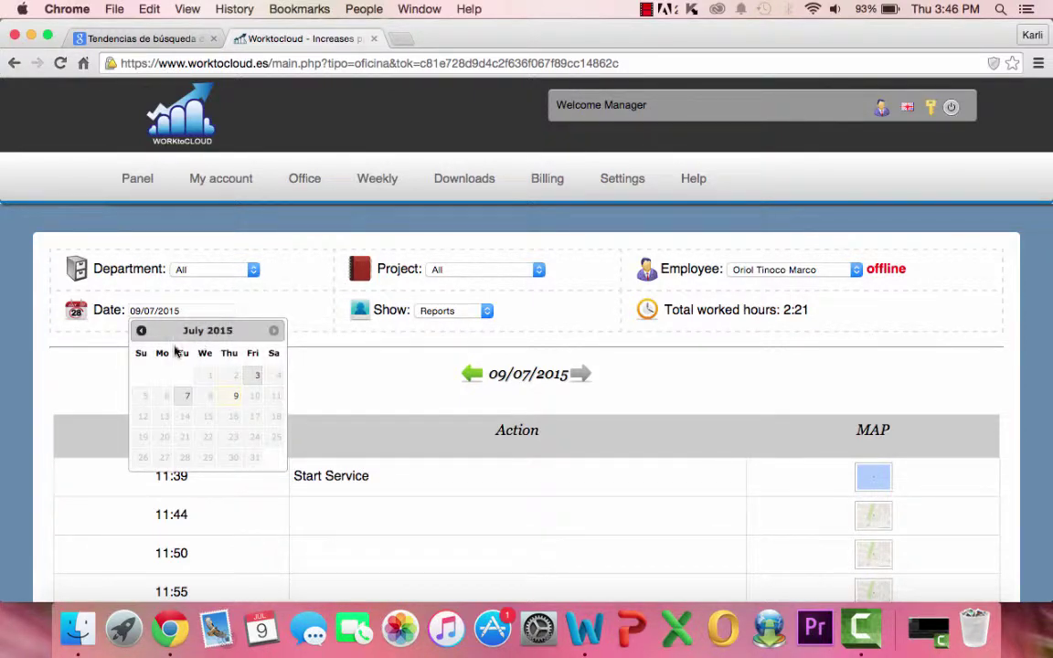
pyautogui.click(141, 331)
pyautogui.click(141, 332)
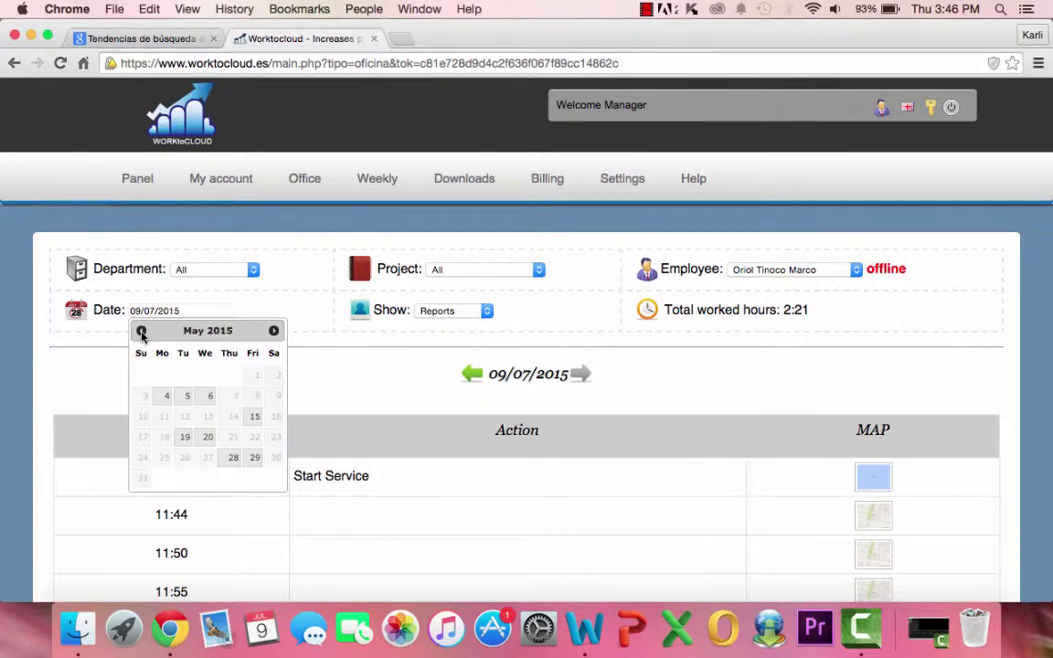
pyautogui.click(273, 332)
pyautogui.click(272, 333)
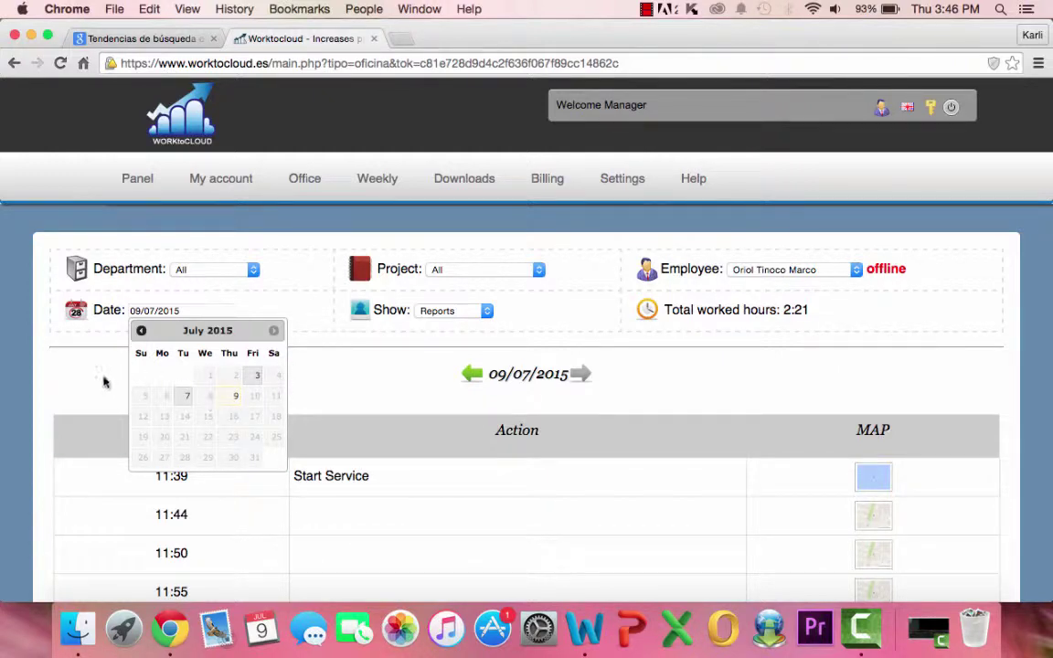
pyautogui.click(232, 306)
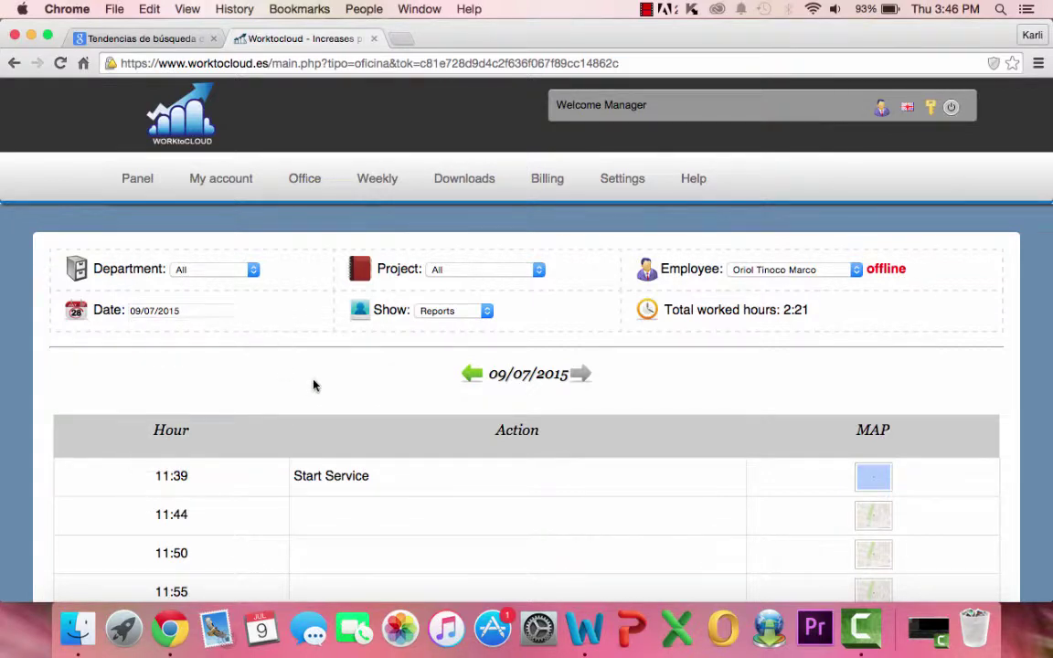